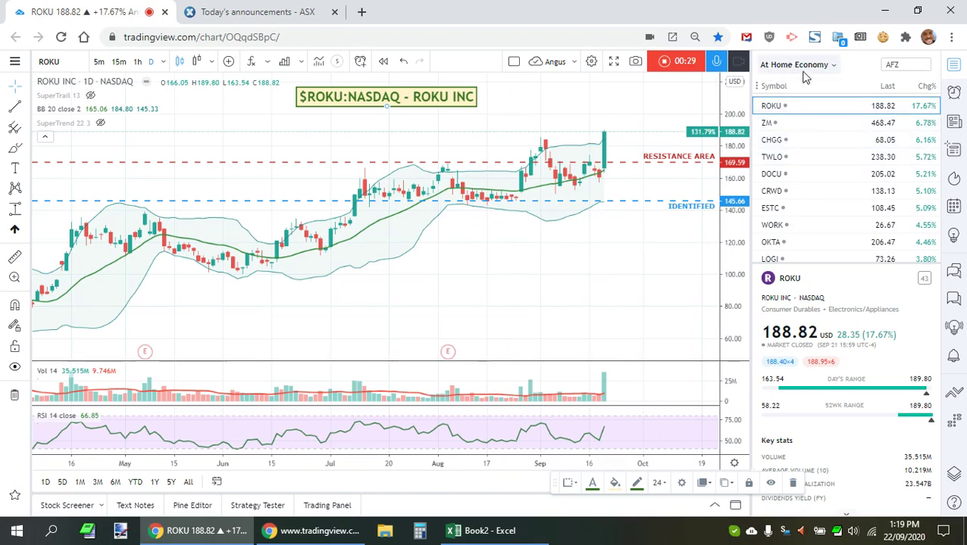
# Review the charts of the At Home Economy watchlist from ZM down to OKTA, then return to the ROKU chart
pyautogui.click(812, 125)
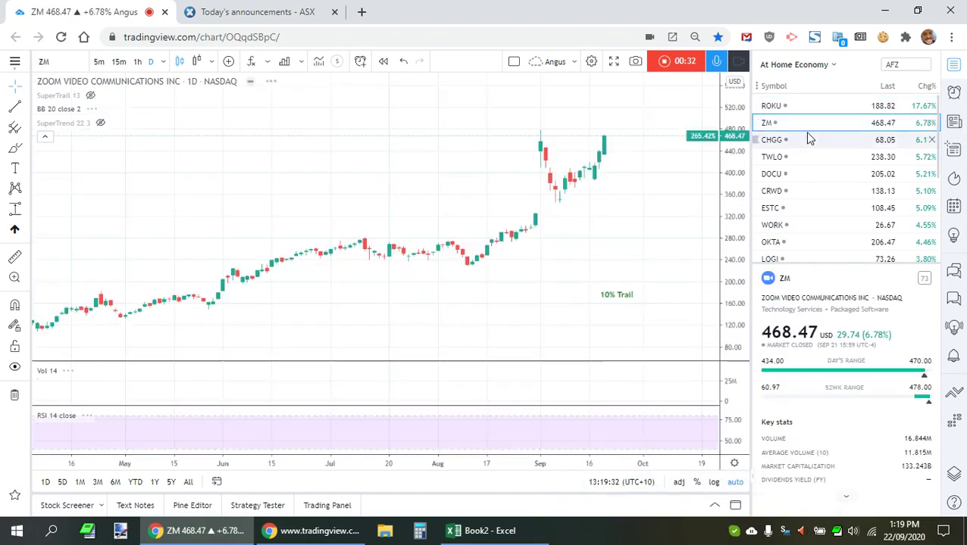
pyautogui.click(806, 140)
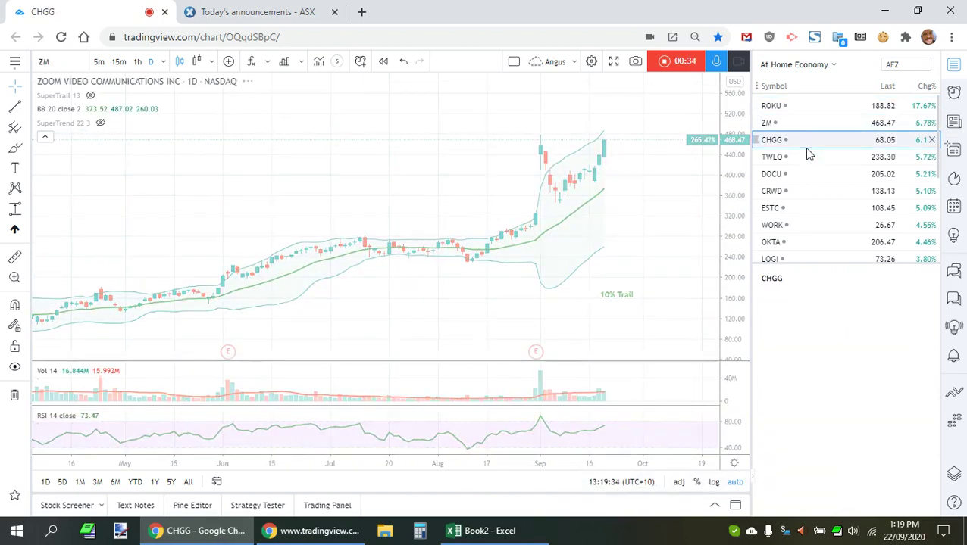
pyautogui.click(806, 159)
pyautogui.click(811, 175)
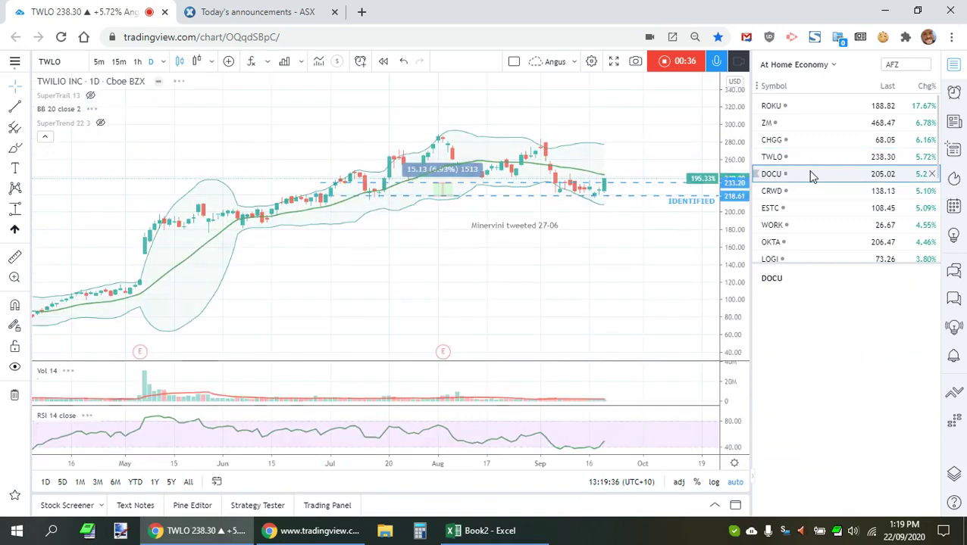
pyautogui.click(813, 192)
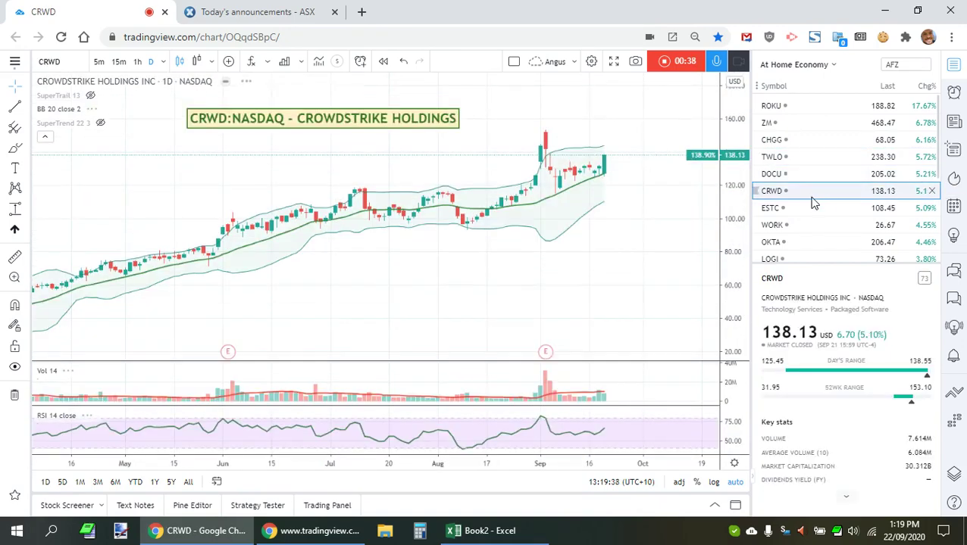
pyautogui.click(810, 209)
pyautogui.click(808, 225)
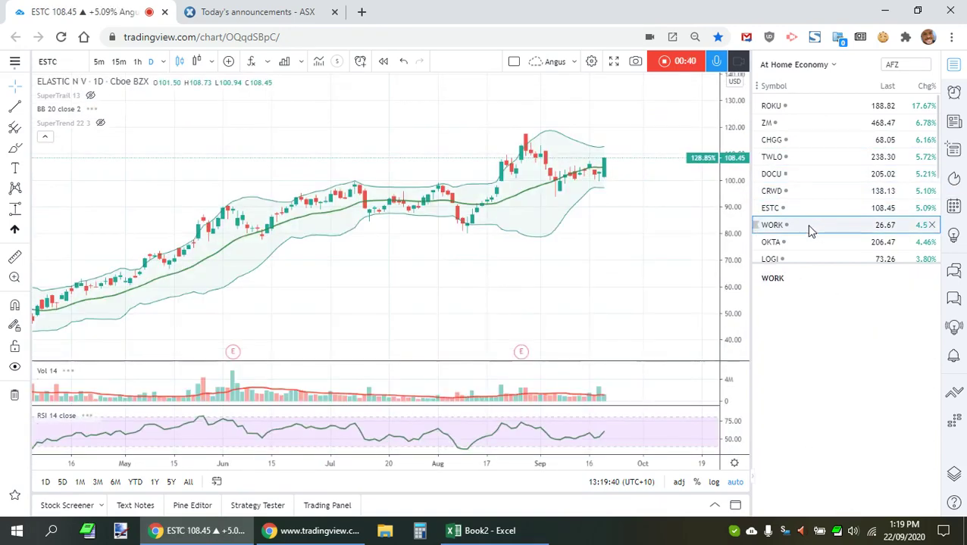
pyautogui.click(806, 243)
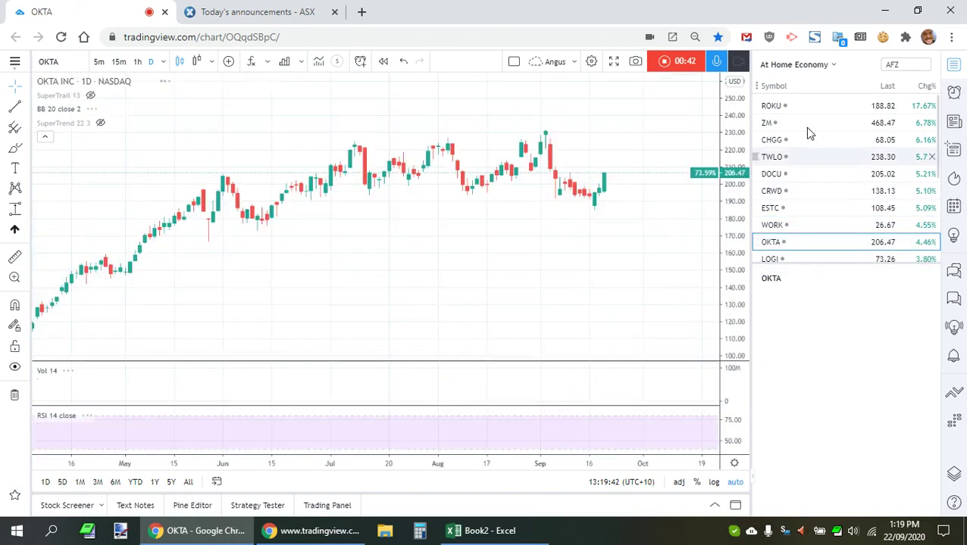
pyautogui.click(803, 107)
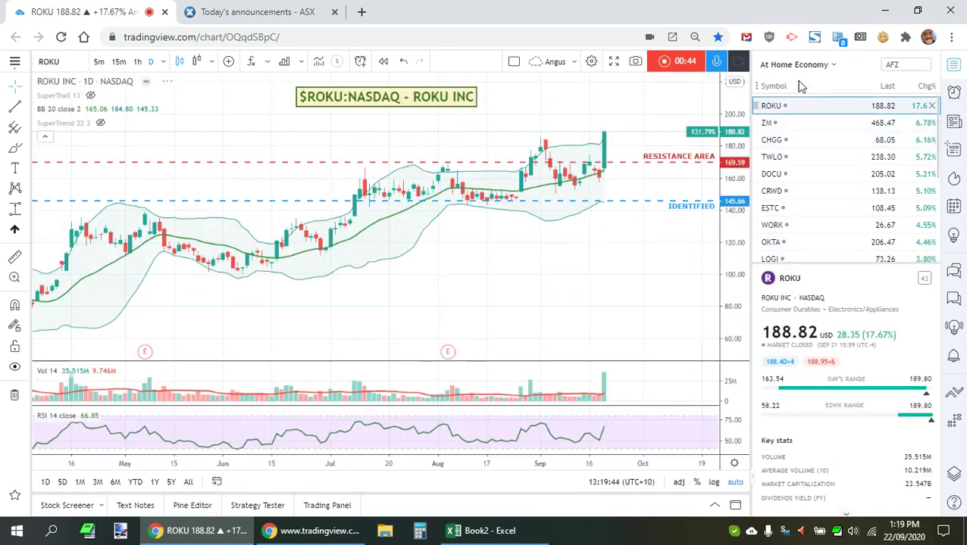
# Switch to the Electric Vehicles watchlist and review its charts from DPHC down to FUV, then return to DPHC
pyautogui.click(801, 67)
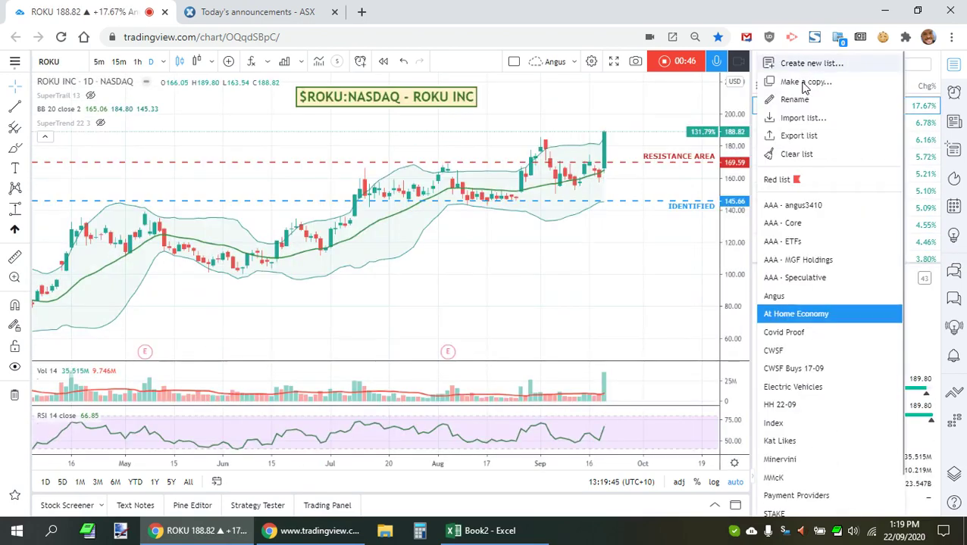
pyautogui.click(782, 388)
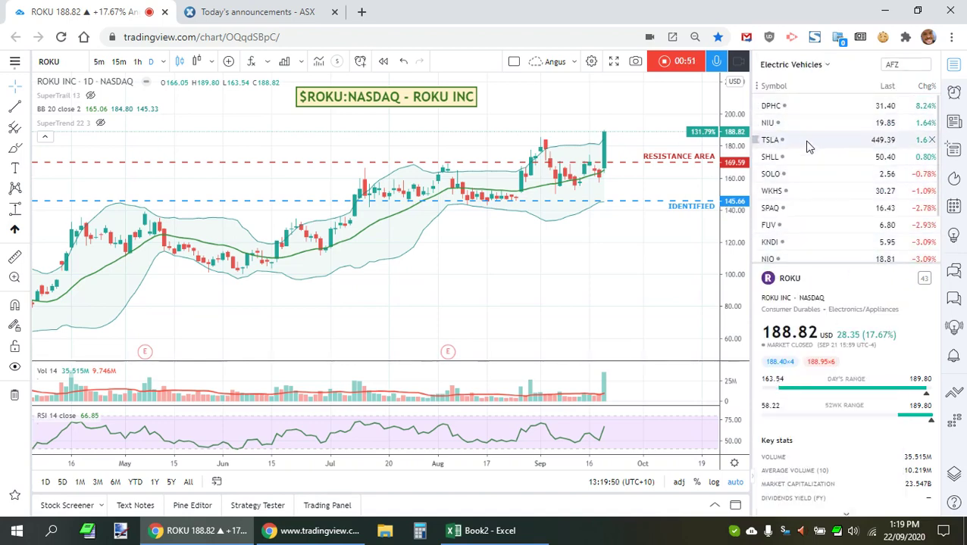
pyautogui.click(793, 106)
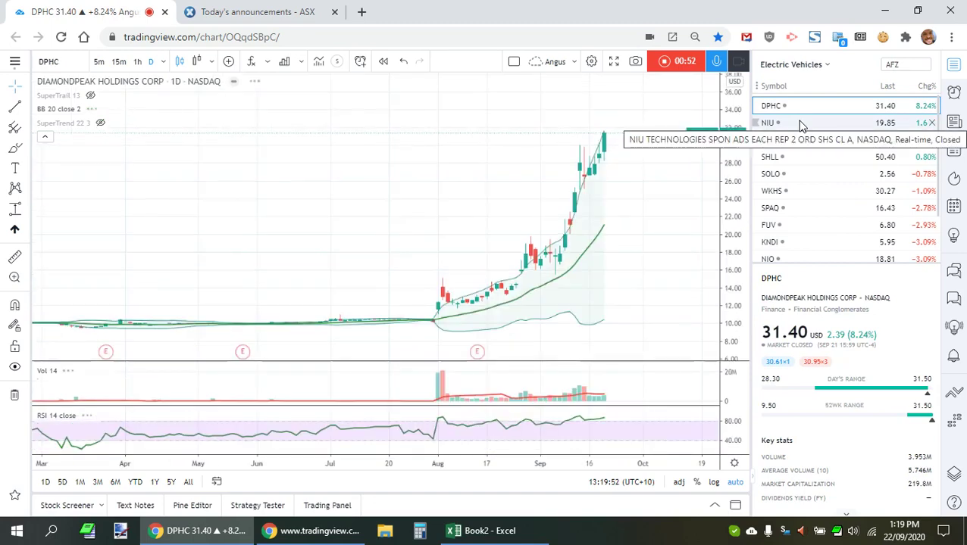
pyautogui.click(802, 123)
pyautogui.click(806, 141)
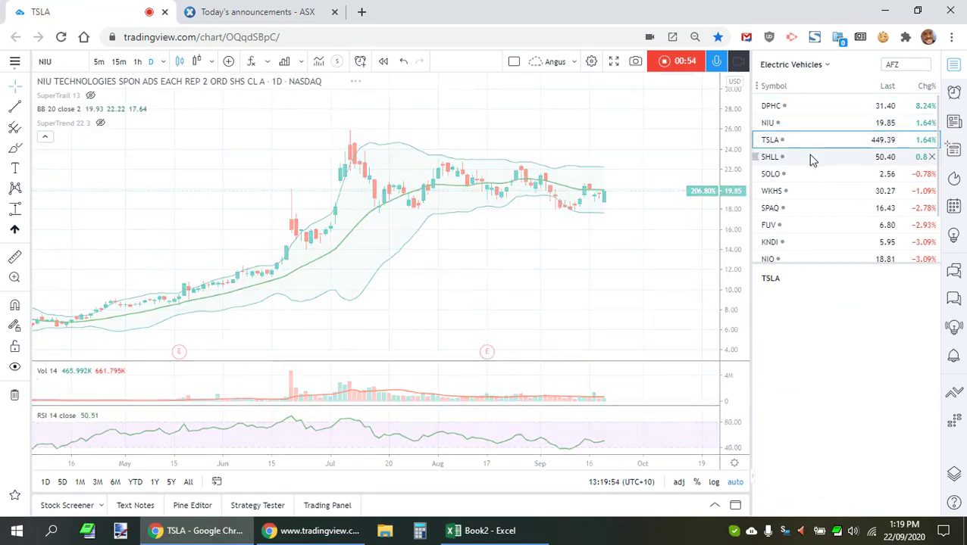
pyautogui.click(810, 158)
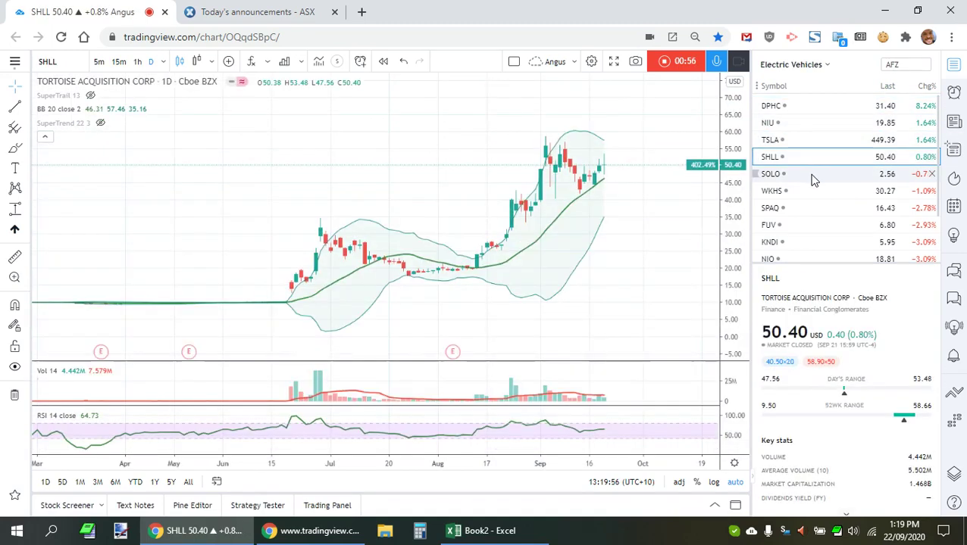
pyautogui.click(812, 175)
pyautogui.click(815, 196)
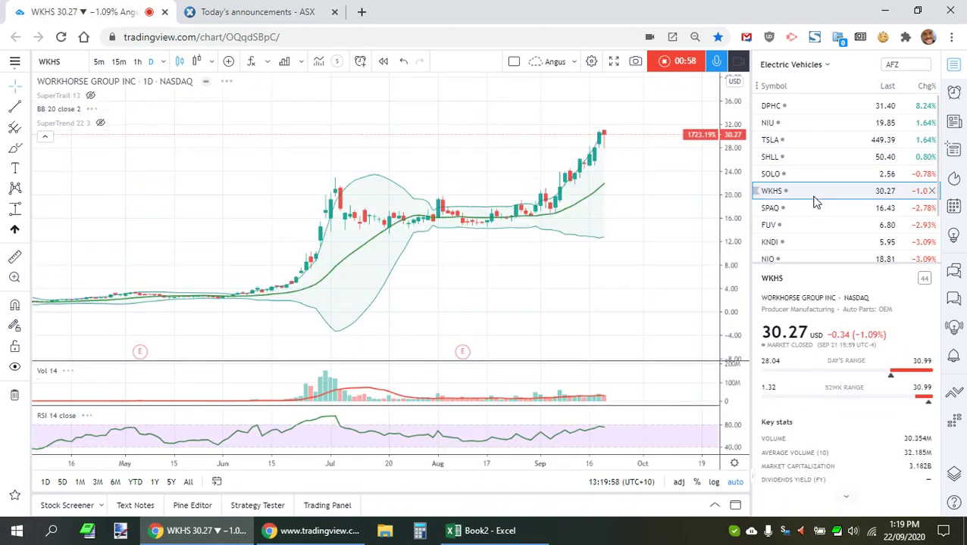
pyautogui.click(816, 209)
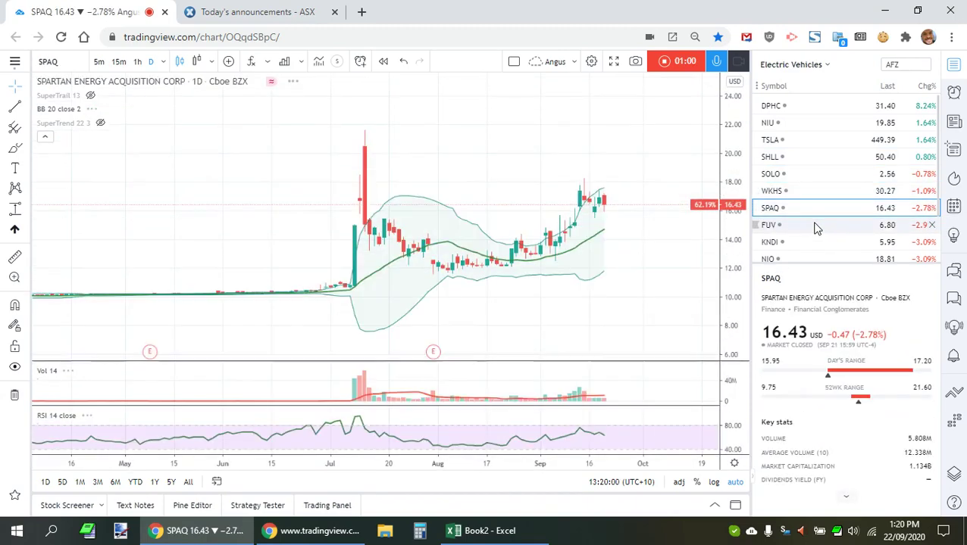
pyautogui.click(815, 226)
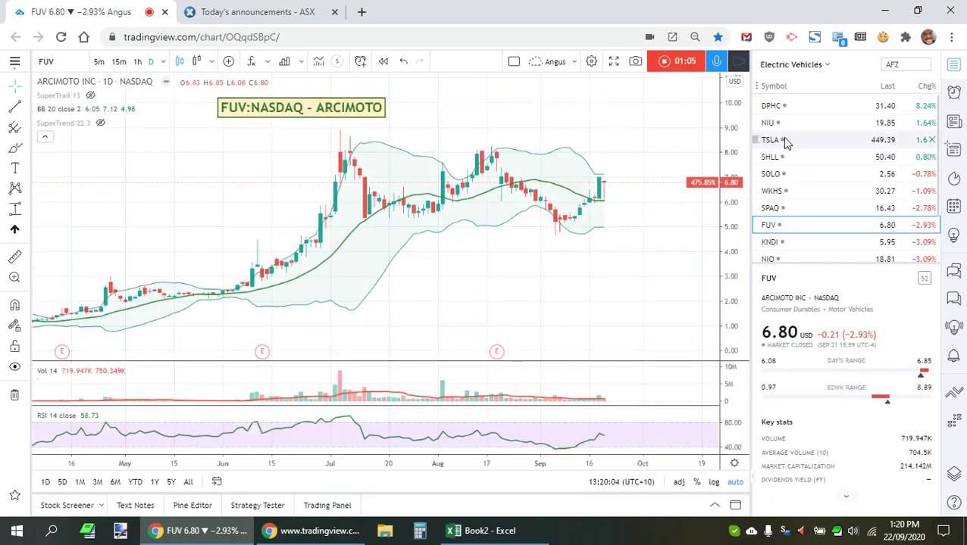
pyautogui.click(817, 107)
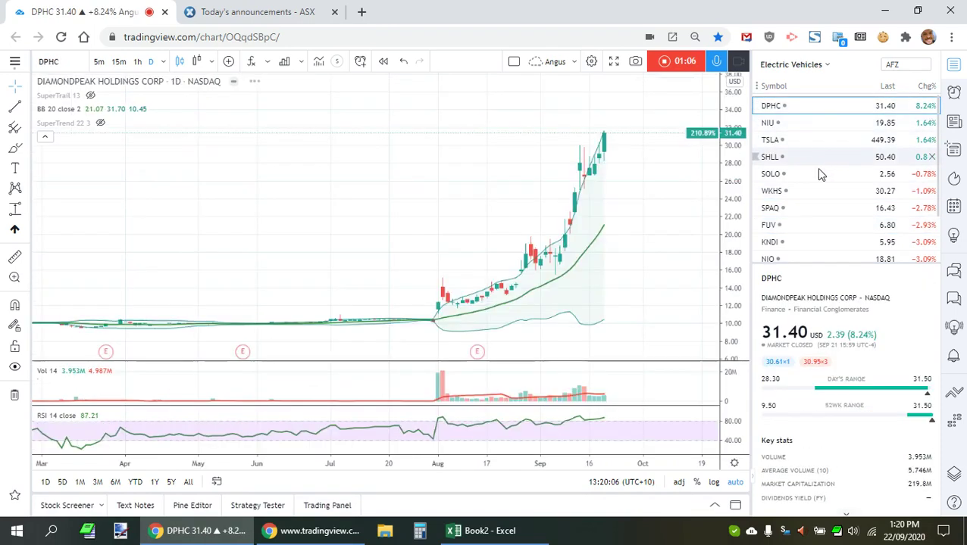
# Create a new watchlist named with the account owner's first name followed by 123
pyautogui.click(815, 67)
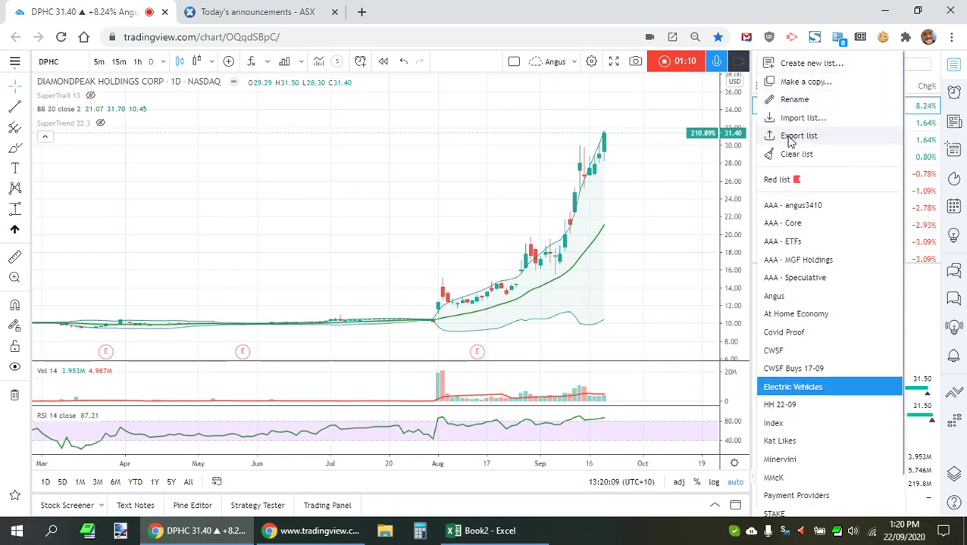
pyautogui.click(795, 63)
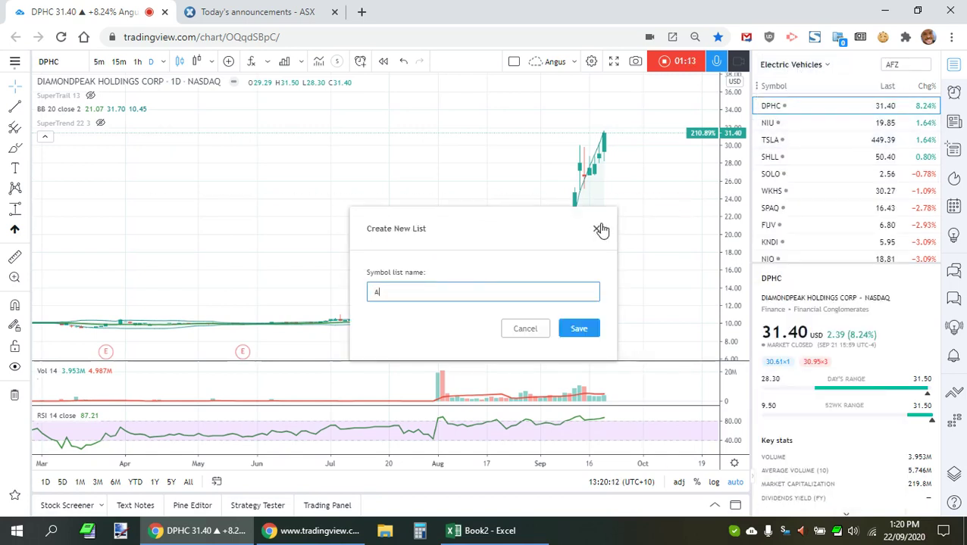
pyautogui.write('Angus 123')
pyautogui.click(592, 331)
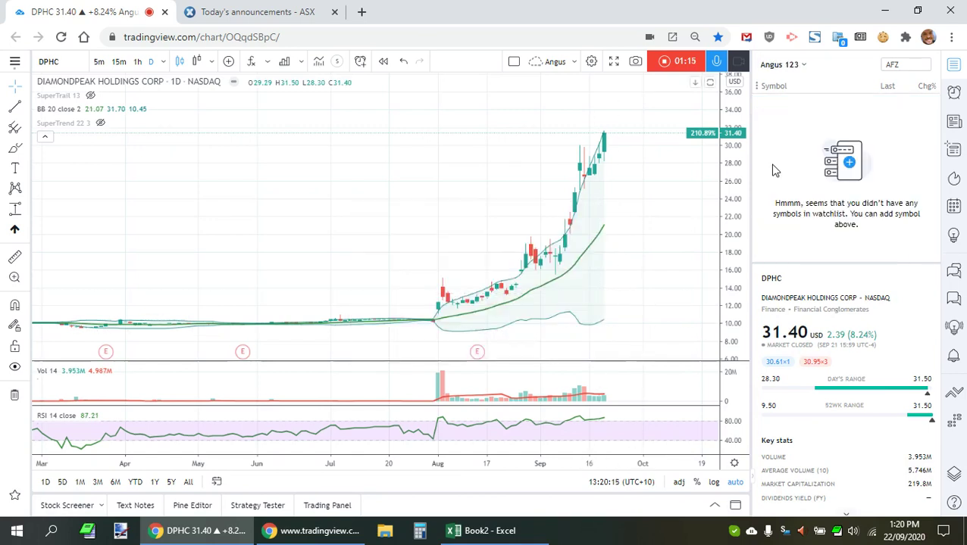
# Add the NASDAQ-listed TSLA and the AAPL symbols to the new, empty watchlist
pyautogui.click(900, 64)
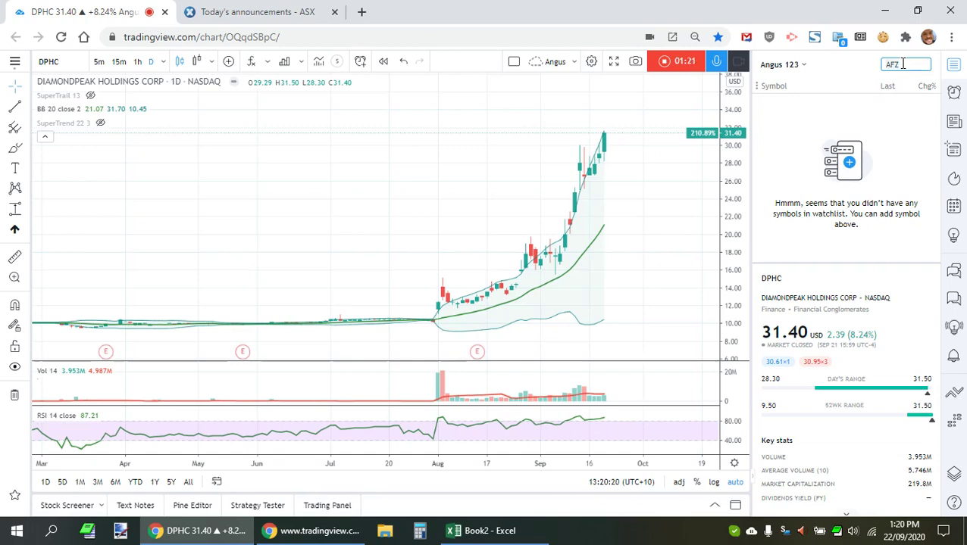
pyautogui.write('TSLA')
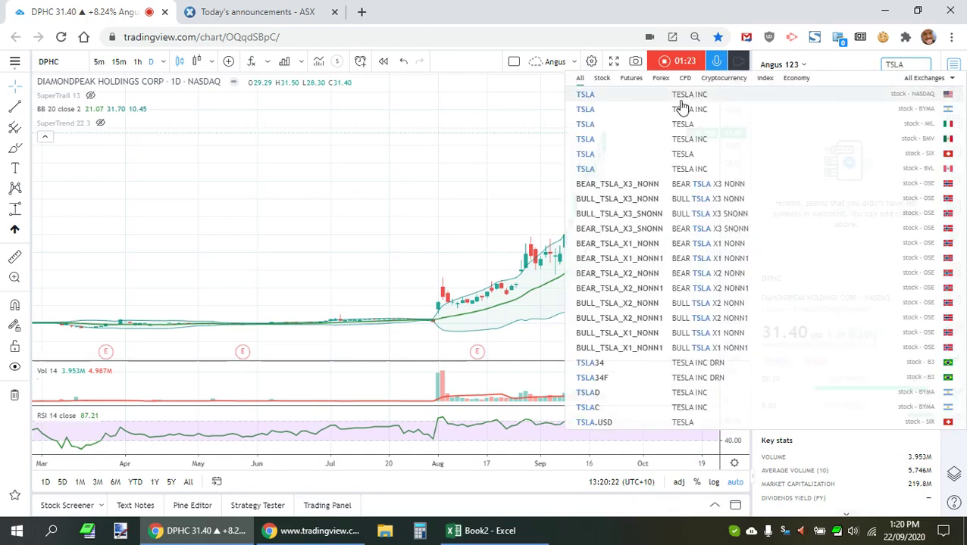
pyautogui.click(686, 97)
pyautogui.write('AAPL')
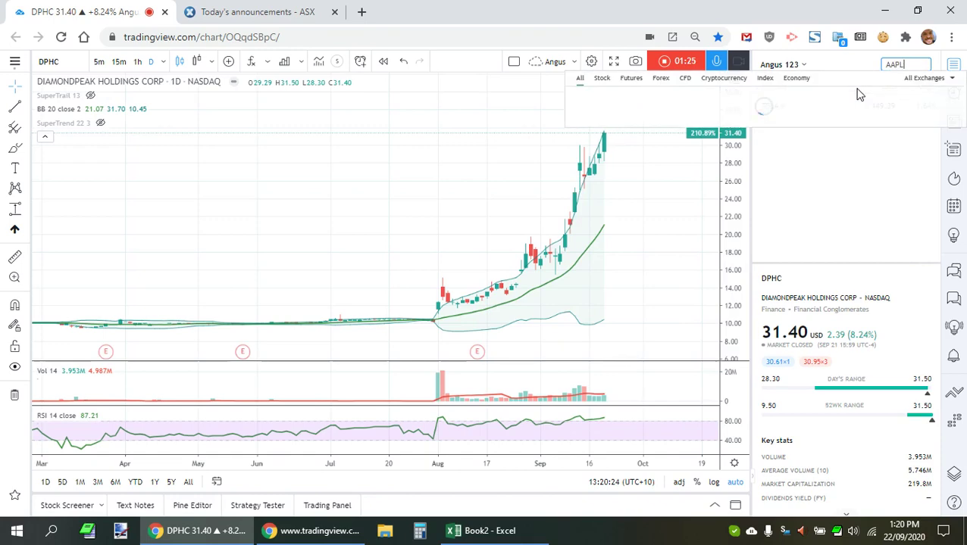
pyautogui.click(859, 94)
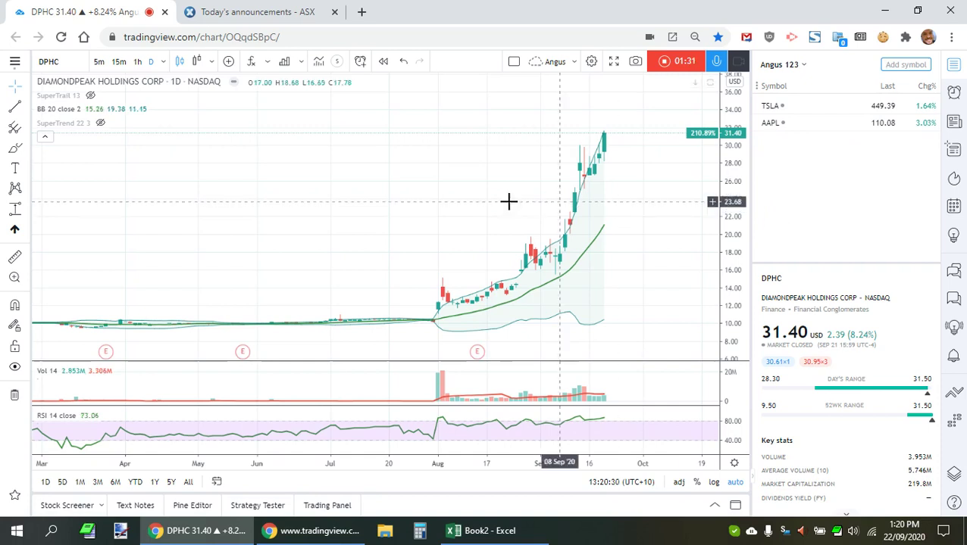
# Add the charted symbol DPHC to the current watchlist directly from its chart
pyautogui.click(302, 188)
pyautogui.rightClick(302, 188)
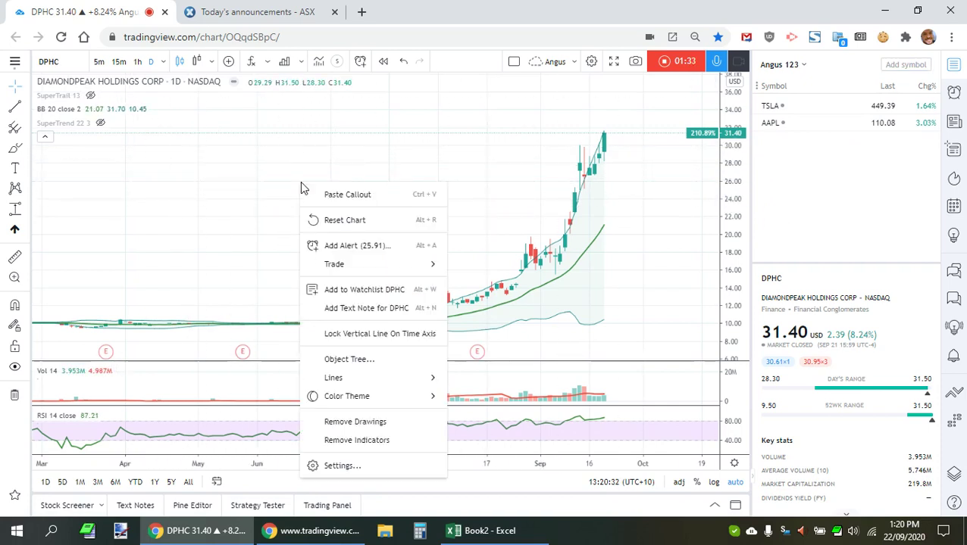
pyautogui.click(364, 289)
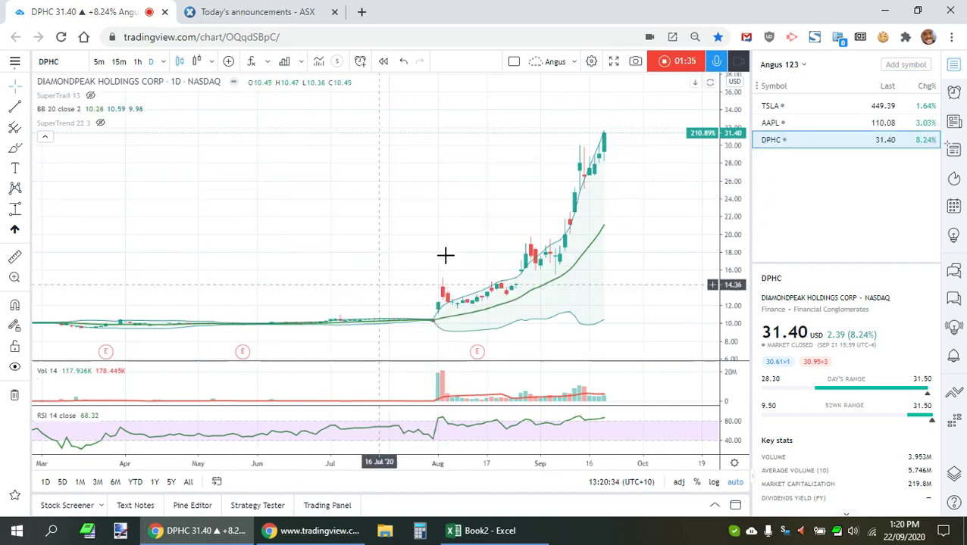
# Switch to the ASX Today's announcements page, close the AFZ text search and refresh the announcements list
pyautogui.click(241, 17)
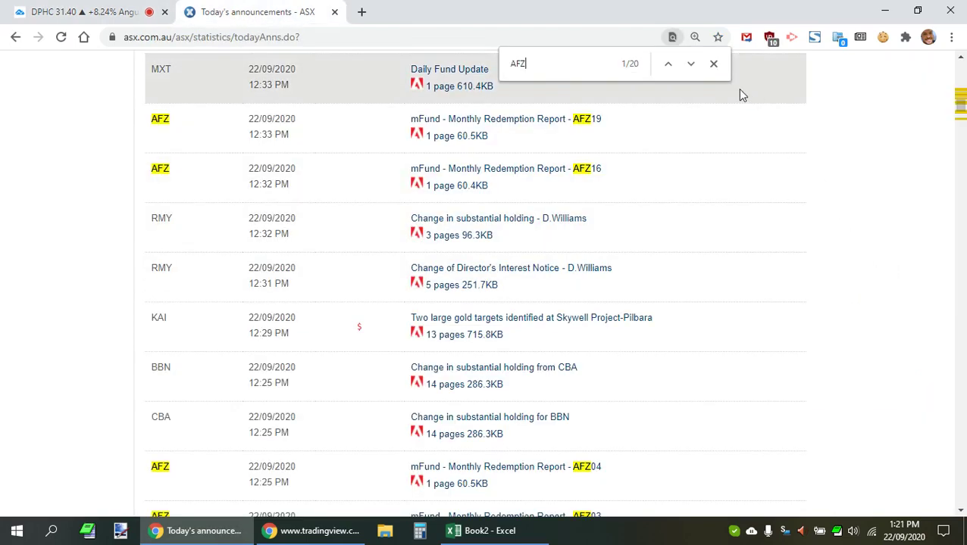
pyautogui.click(713, 63)
pyautogui.scroll(10, 803, 323)
pyautogui.scroll(8, 803, 323)
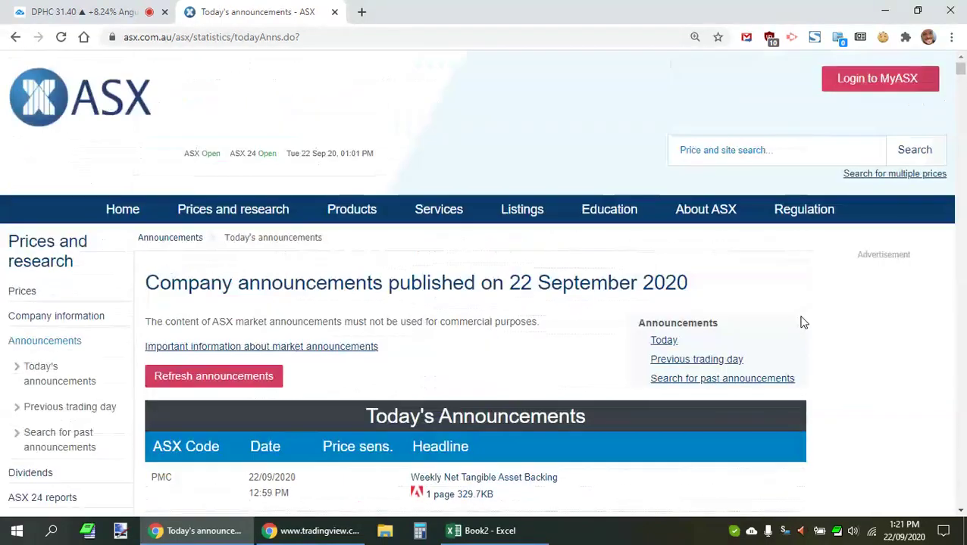
pyautogui.scroll(-3, 835, 334)
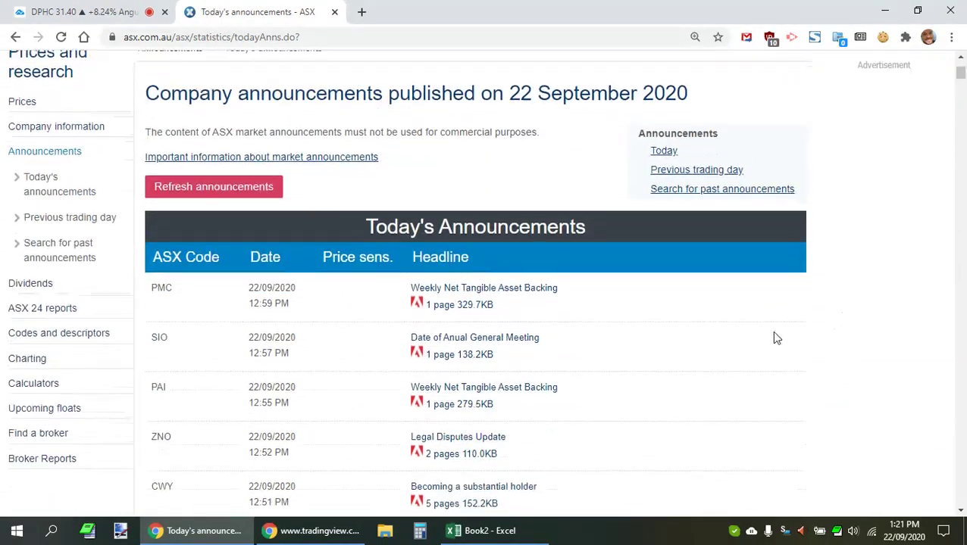
pyautogui.click(237, 194)
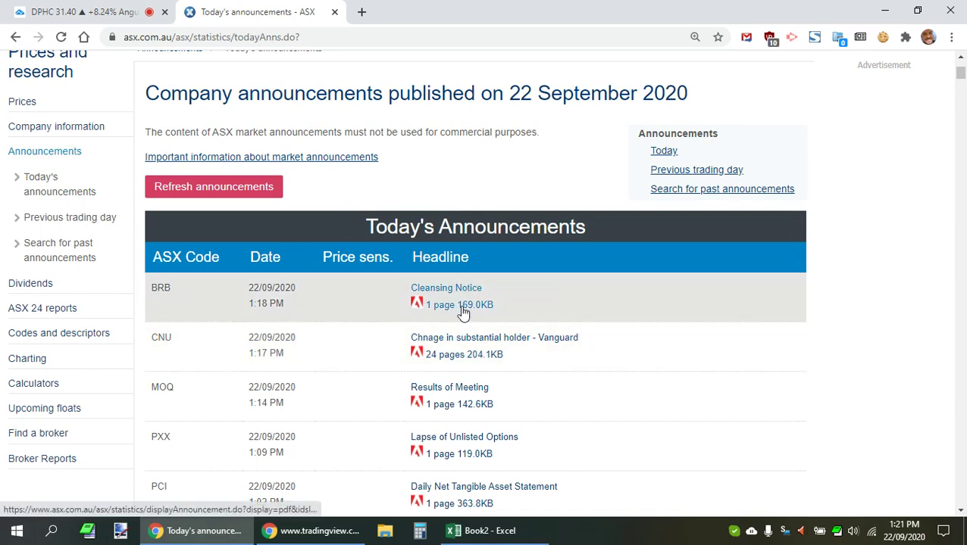
# Look through today's ASX company announcements for price-sensitive items and their headlines, then return to the start of the list
pyautogui.scroll(-3, 885, 367)
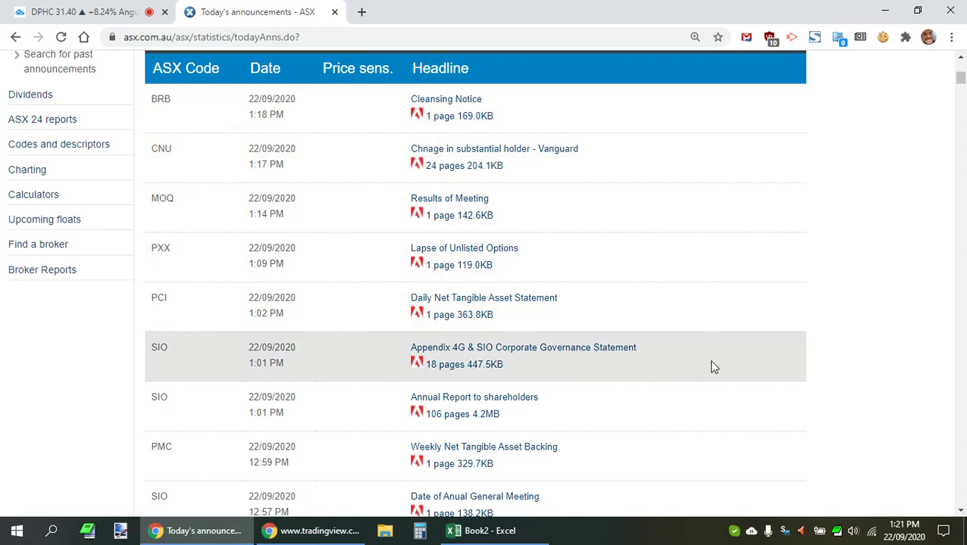
pyautogui.scroll(-1, 728, 391)
pyautogui.scroll(-10, 728, 394)
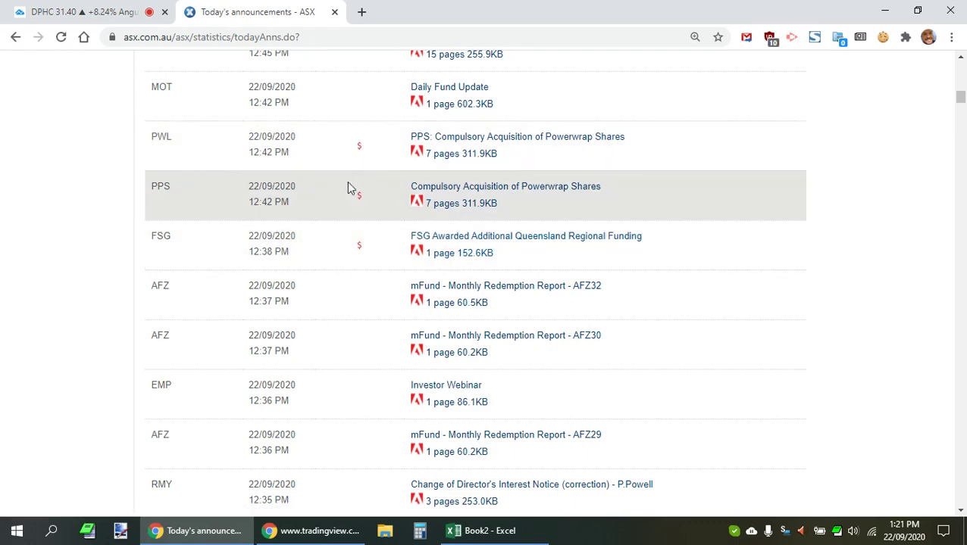
pyautogui.scroll(-7, 729, 334)
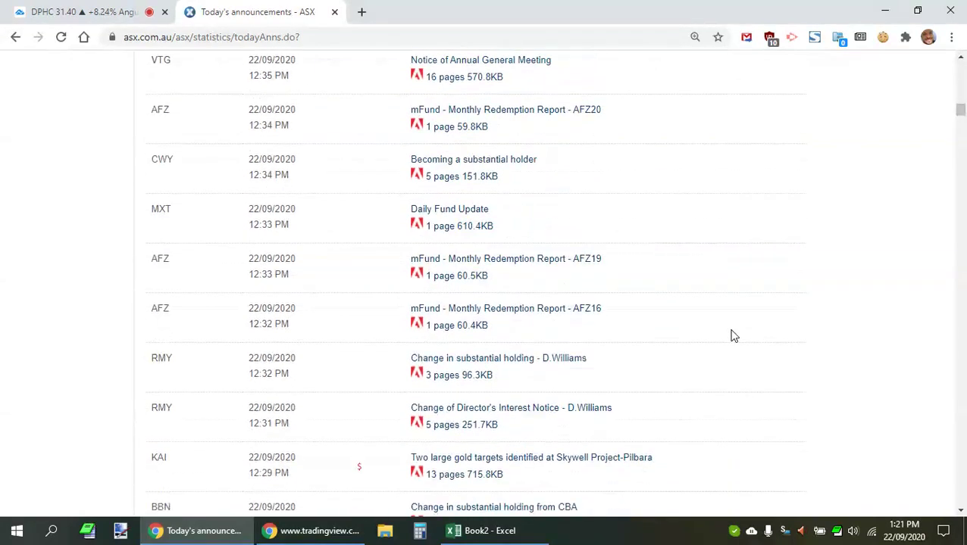
pyautogui.scroll(-3, 732, 336)
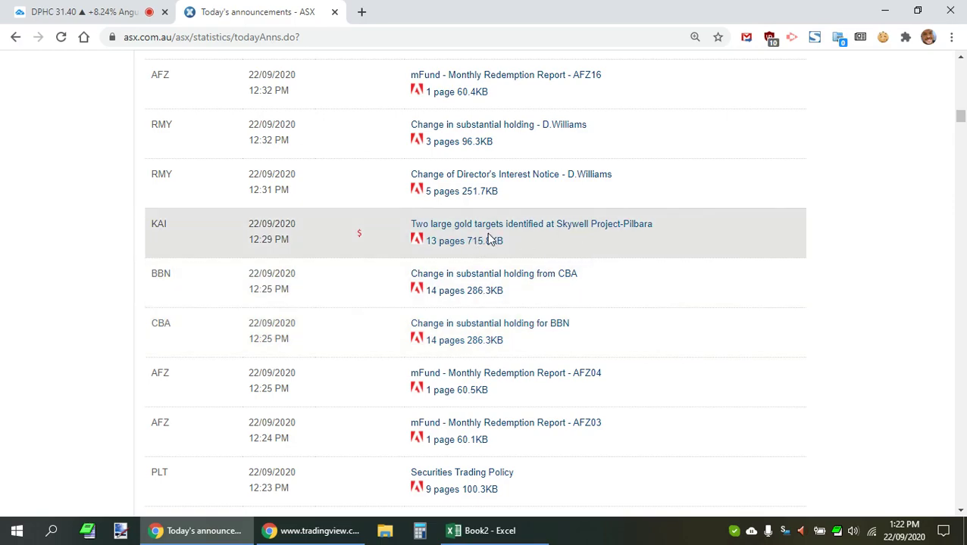
pyautogui.scroll(10, 697, 340)
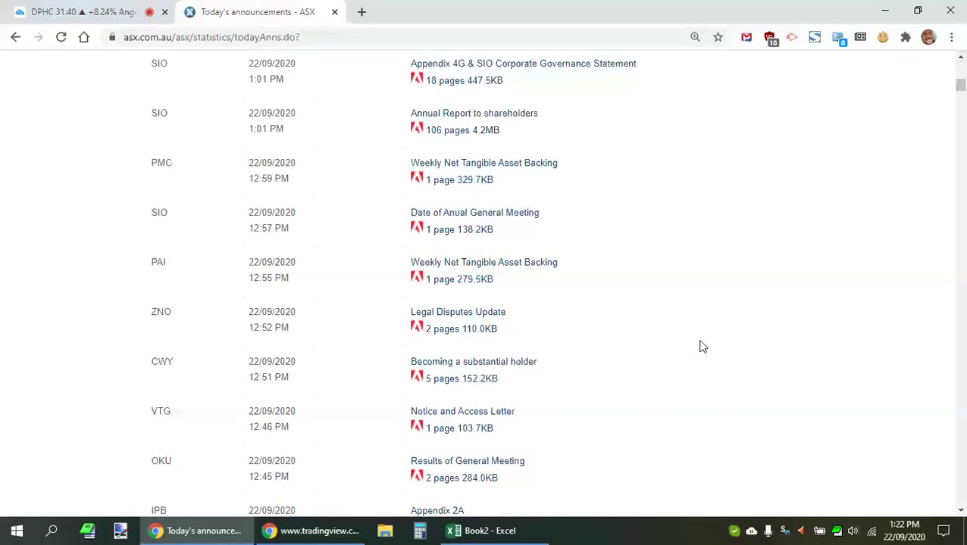
pyautogui.scroll(10, 699, 346)
pyautogui.scroll(-3, 669, 334)
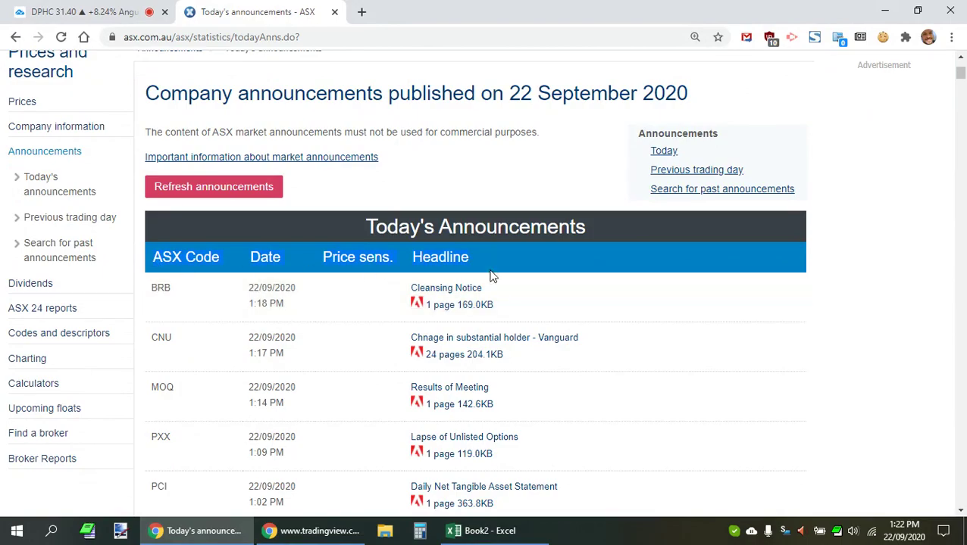
# Select and copy the whole Today's Announcements table, from its column headings to the last SKC entry
pyautogui.moveTo(490, 277); pyautogui.dragTo(576, 538)
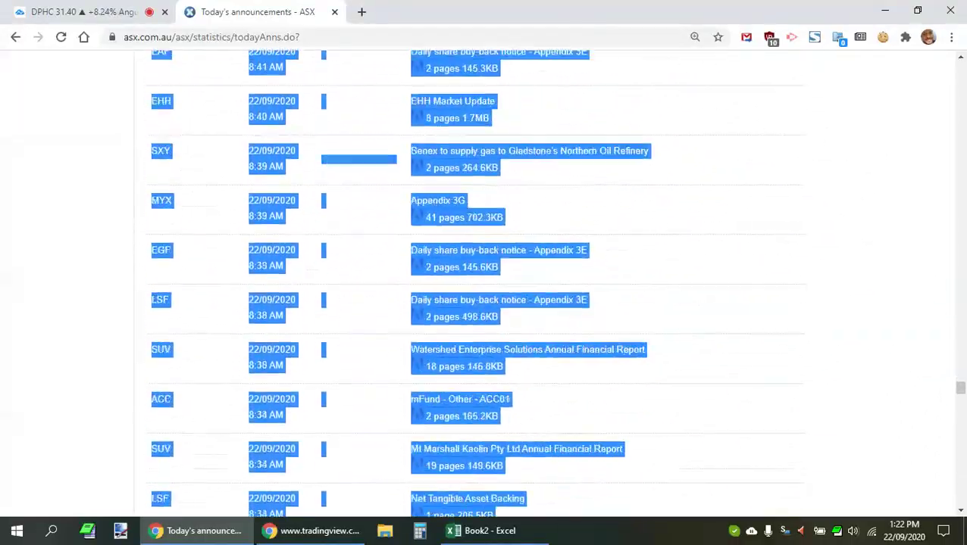
pyautogui.scroll(-20, 570, 114)
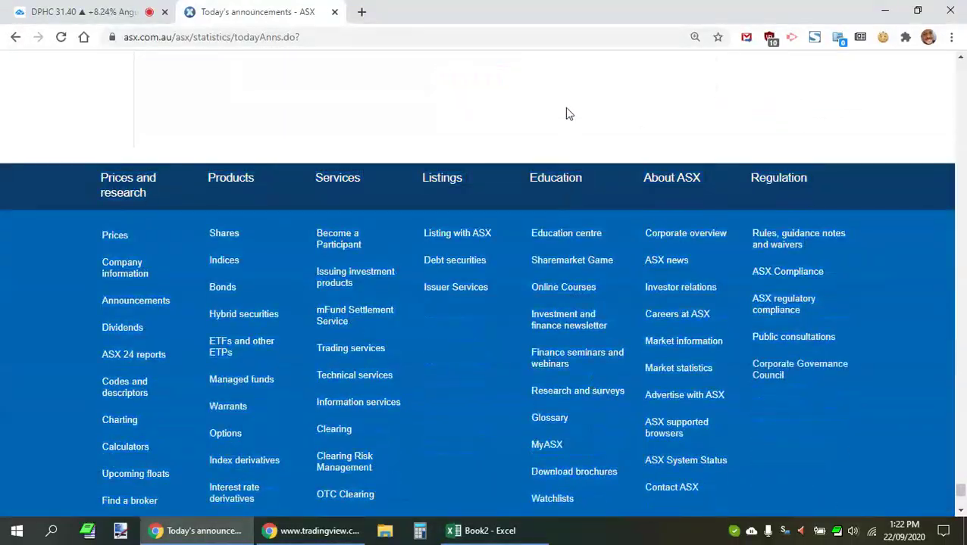
pyautogui.moveTo(570, 113); pyautogui.dragTo(585, 195)
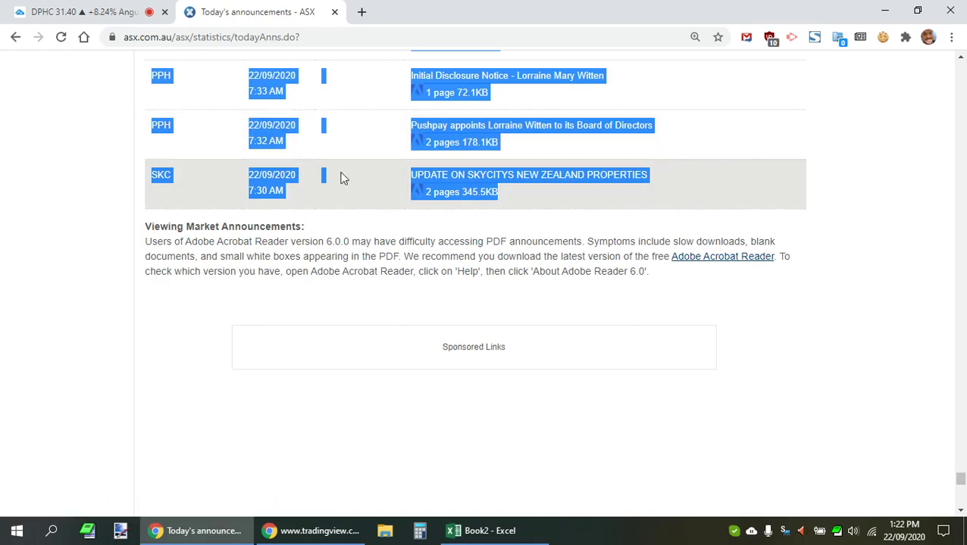
# Switch to the Book2 workbook in Excel and paste the copied announcements into cell A1, matching the destination formatting
pyautogui.click(478, 530)
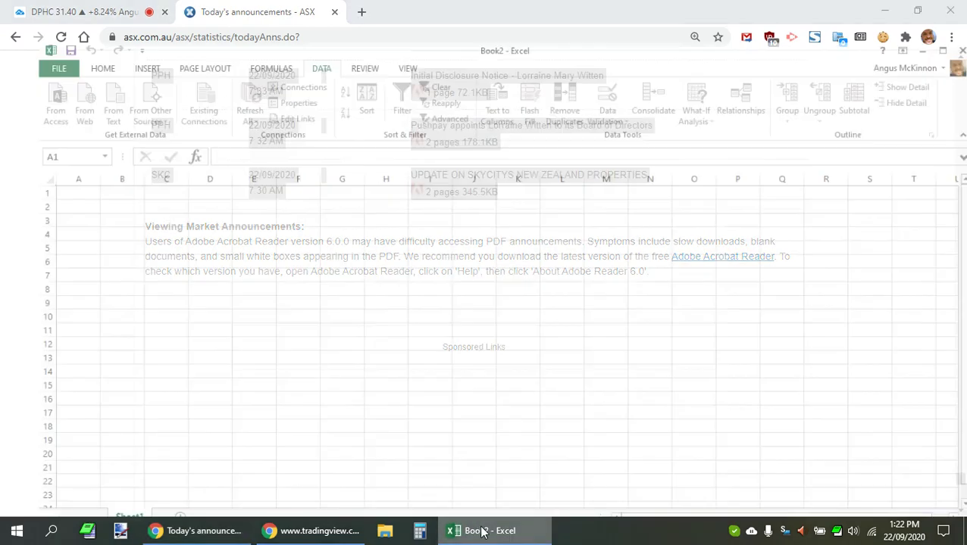
pyautogui.rightClick(53, 154)
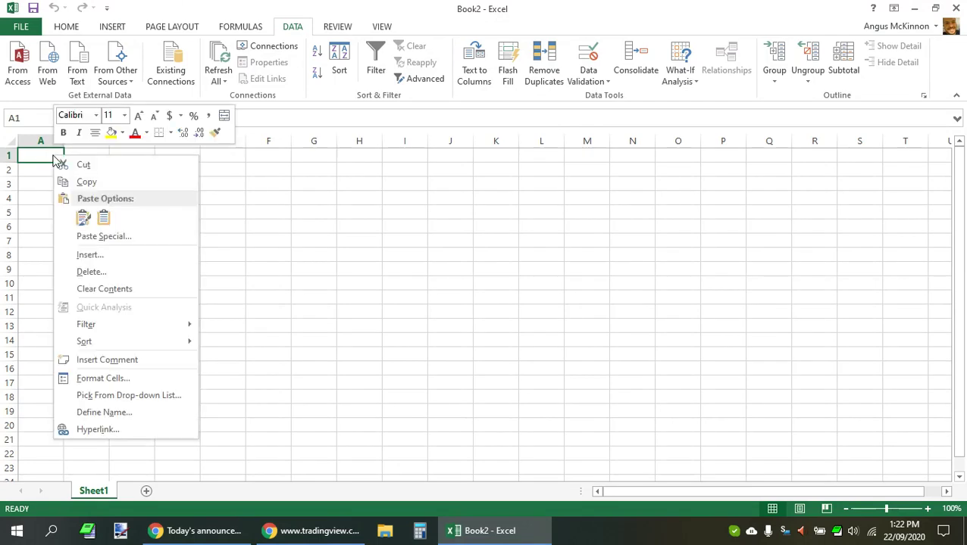
pyautogui.click(107, 224)
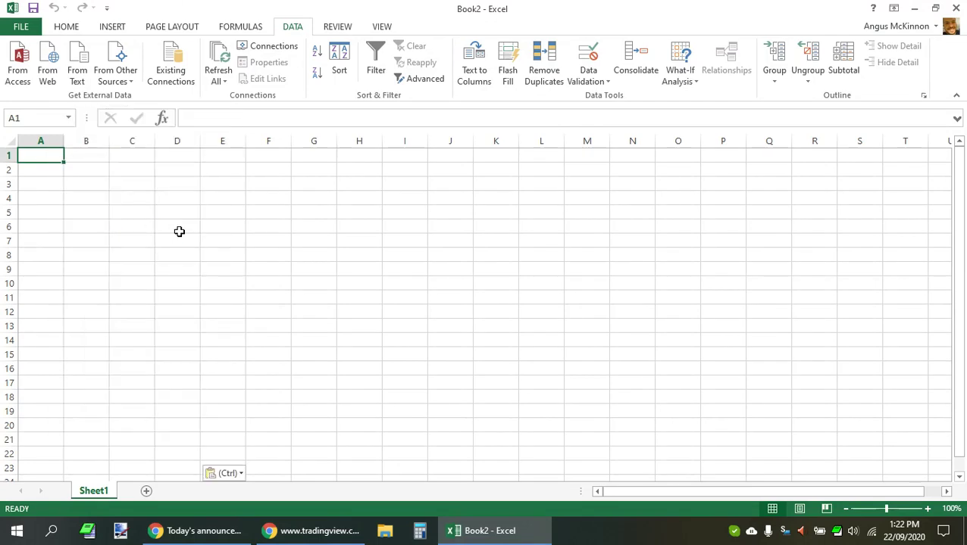
pyautogui.click(450, 258)
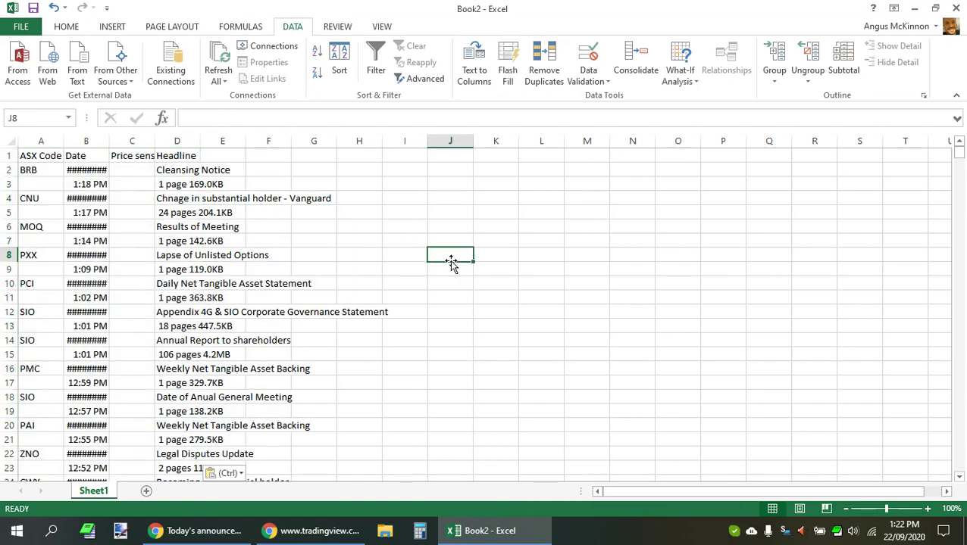
# Examine the price-sensitive markers in the pasted list, highlighting the asterix entries for PWL, PPS and FSG, and return to the start
pyautogui.scroll(-3, 156, 327)
pyautogui.scroll(-6, 156, 327)
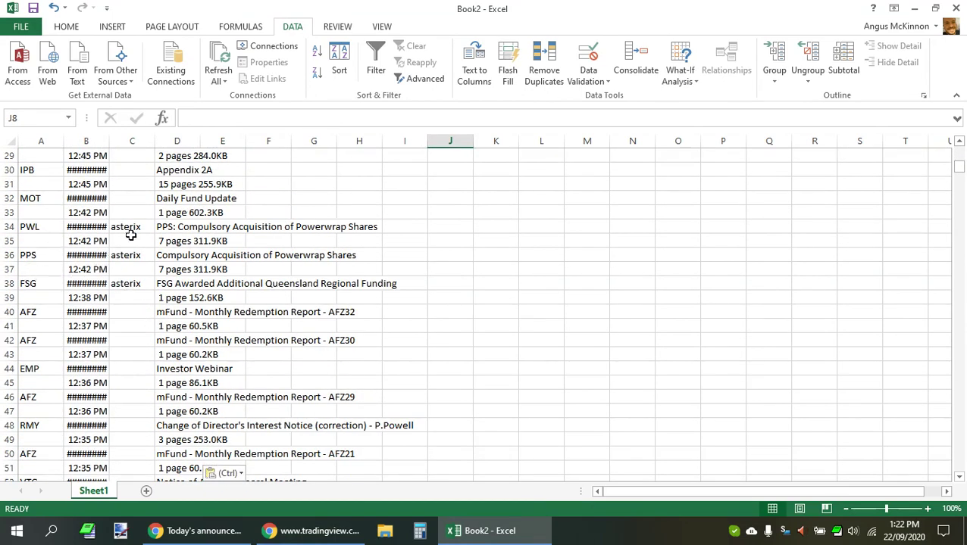
pyautogui.moveTo(132, 228); pyautogui.dragTo(136, 282)
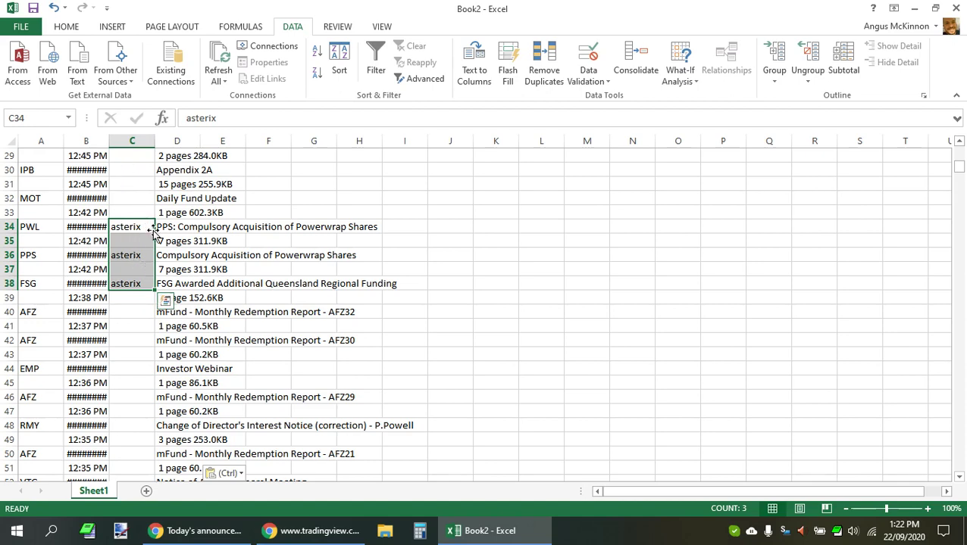
pyautogui.scroll(10, 133, 280)
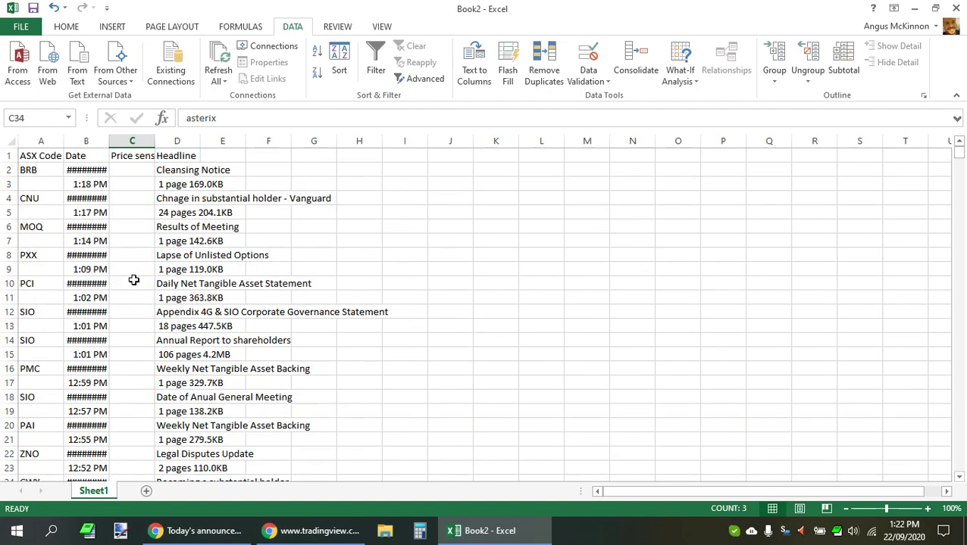
# Clear the contents of columns B to G and insert an empty column before the ASX Code column
pyautogui.moveTo(68, 141); pyautogui.dragTo(330, 151)
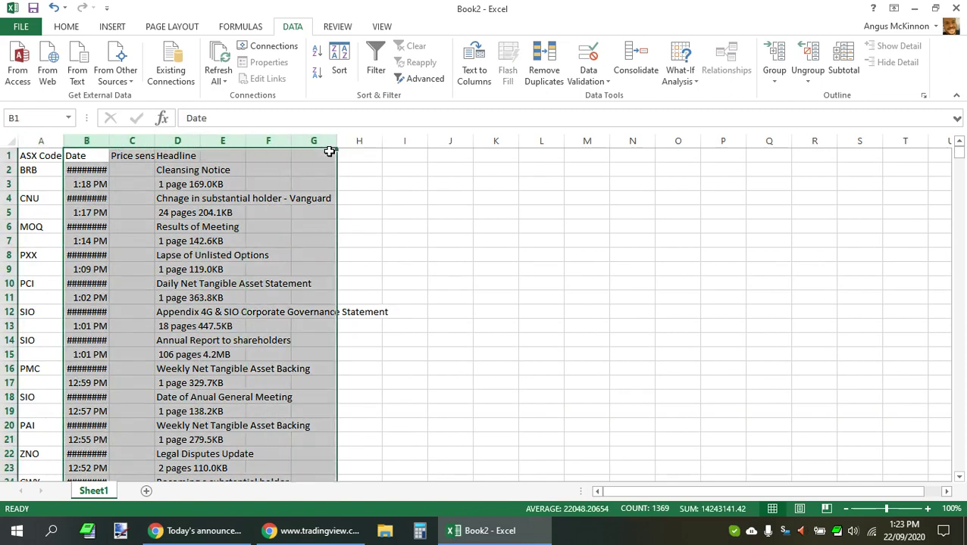
pyautogui.press('Delete')
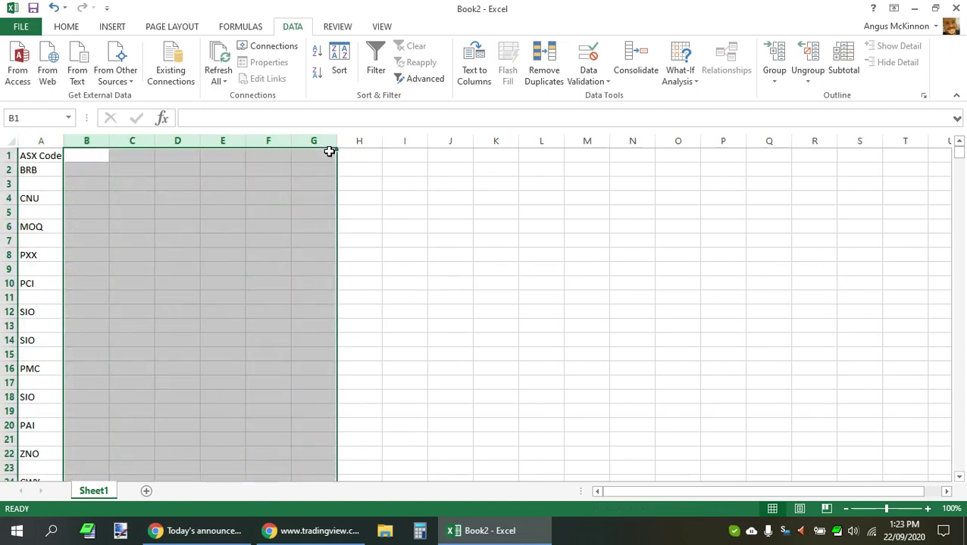
pyautogui.click(38, 141)
pyautogui.rightClick(38, 142)
pyautogui.click(69, 241)
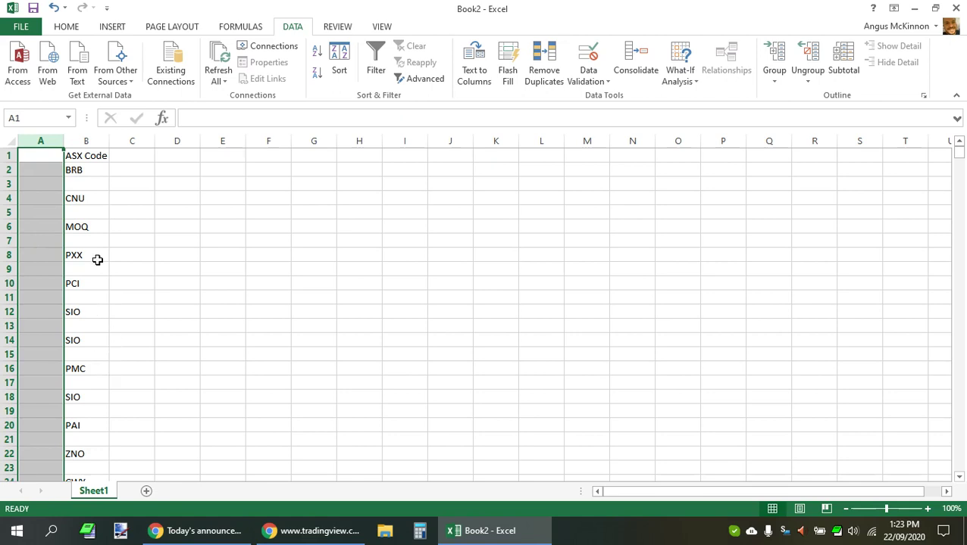
# Sort the whole sheet by ASX Code from A to Z, treating the first row as headers
pyautogui.click(9, 142)
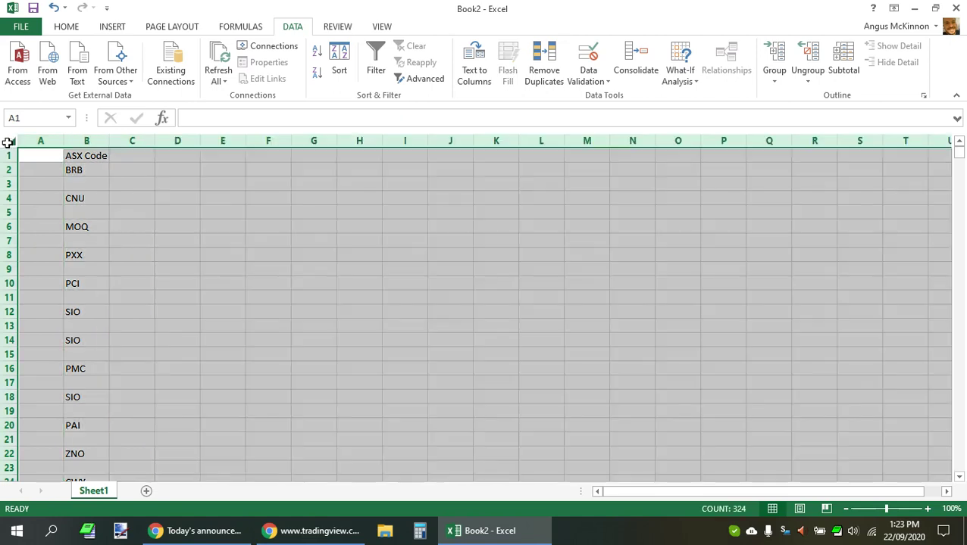
pyautogui.click(339, 68)
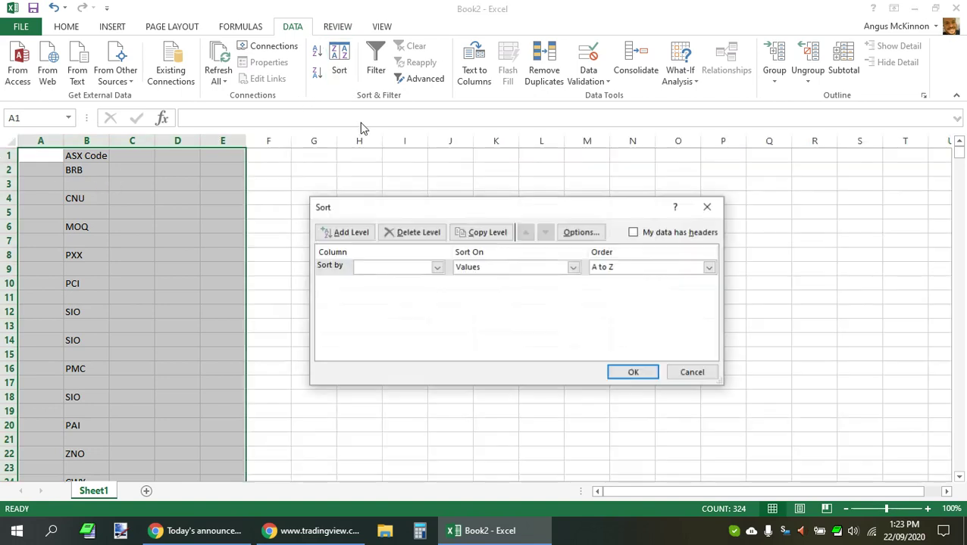
pyautogui.click(437, 268)
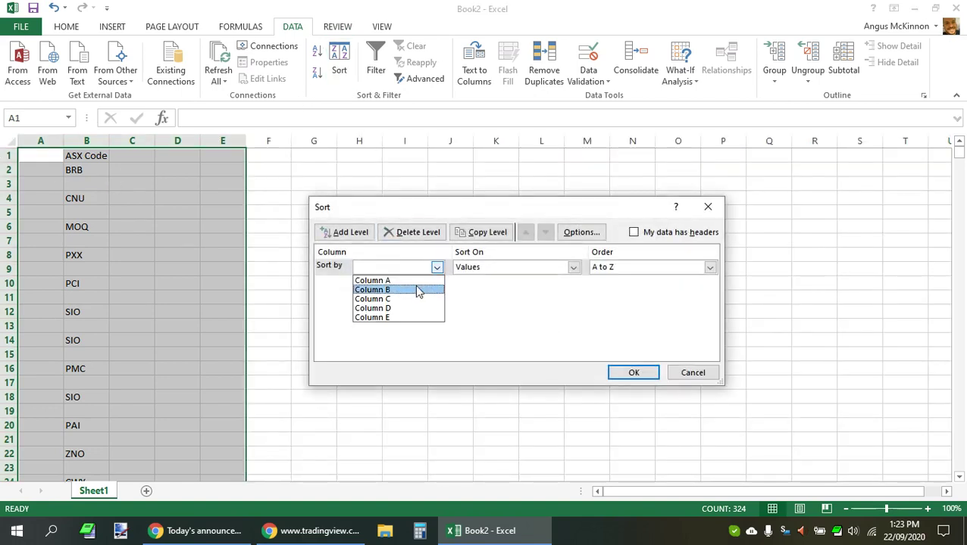
pyautogui.click(414, 286)
pyautogui.click(635, 232)
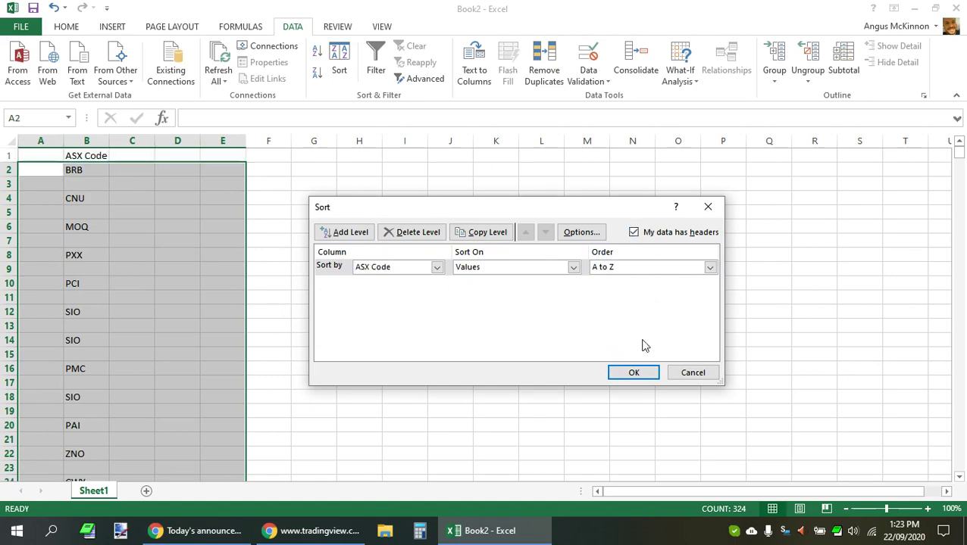
pyautogui.click(634, 373)
pyautogui.click(136, 193)
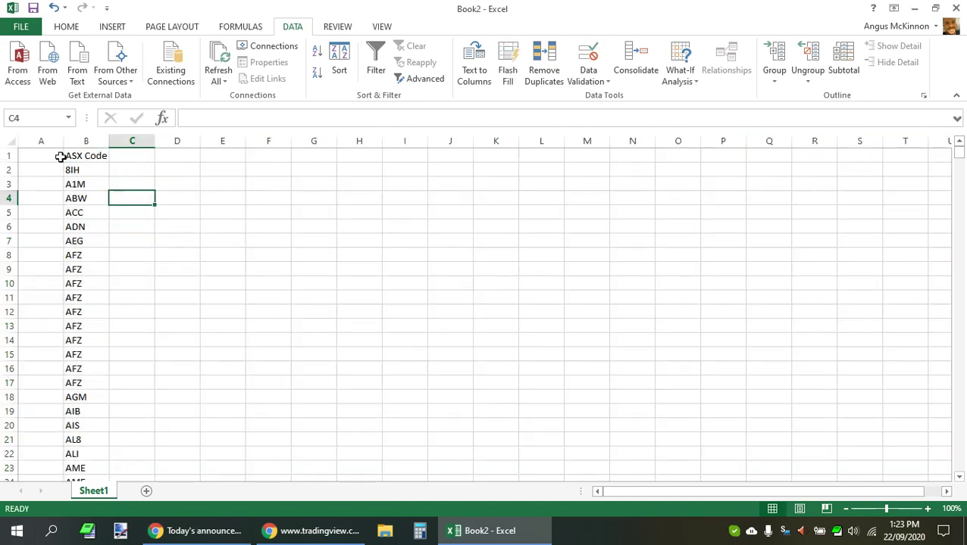
# Delete the ASX Code header row so that the sheet contains only the stock codes
pyautogui.click(9, 155)
pyautogui.rightClick(11, 156)
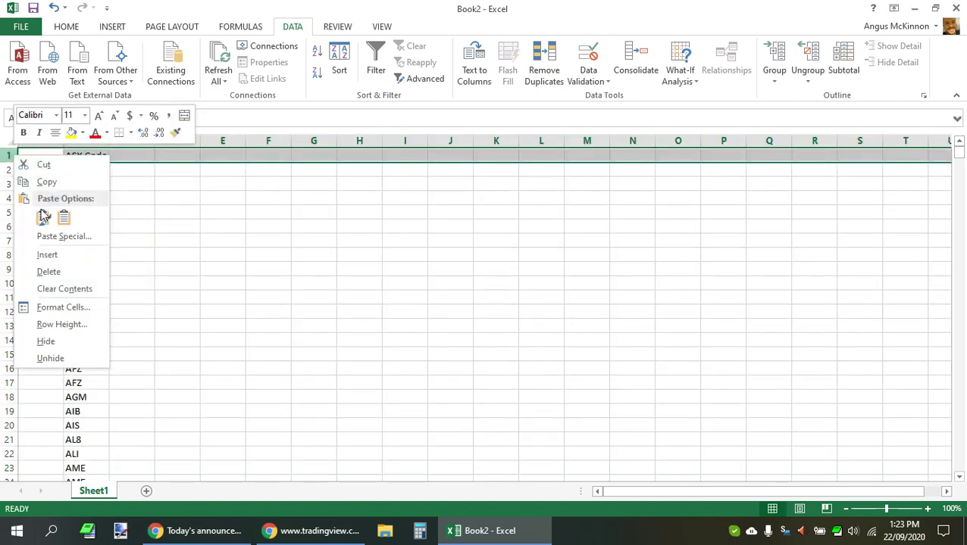
pyautogui.click(47, 271)
pyautogui.click(151, 254)
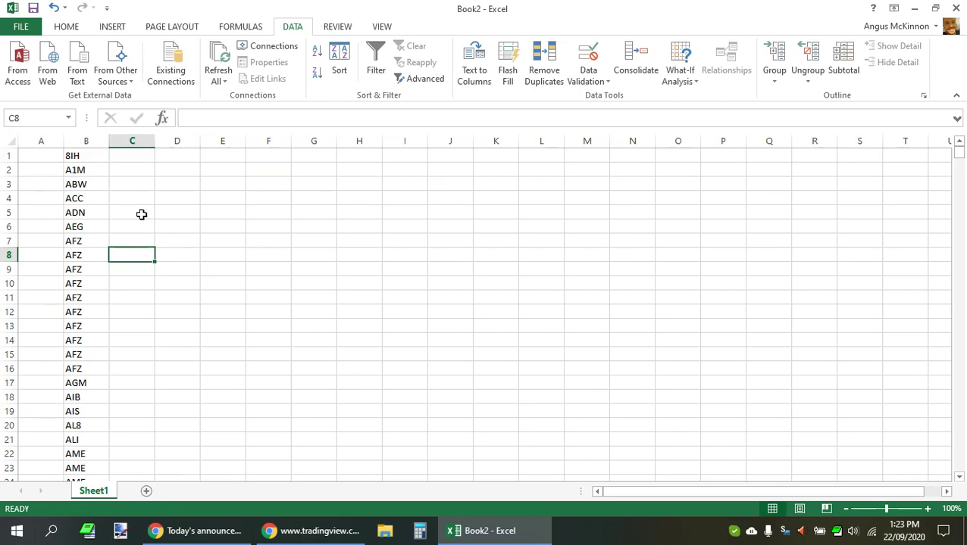
pyautogui.click(50, 157)
pyautogui.moveTo(74, 159); pyautogui.dragTo(91, 466)
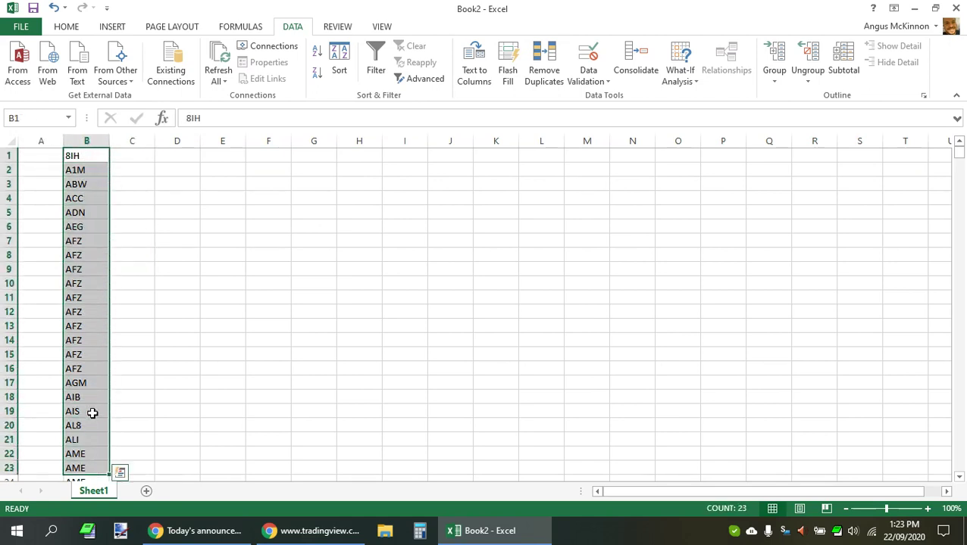
pyautogui.click(85, 160)
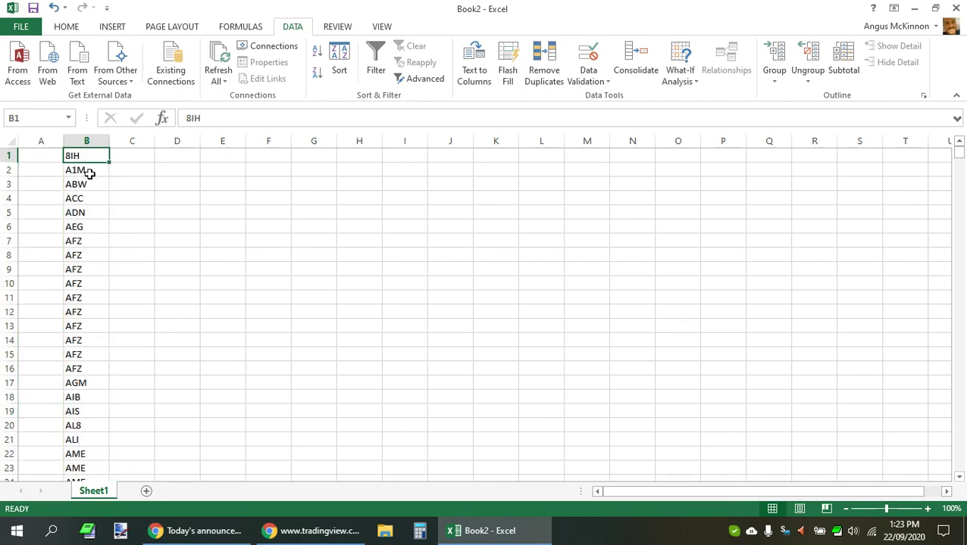
pyautogui.click(88, 199)
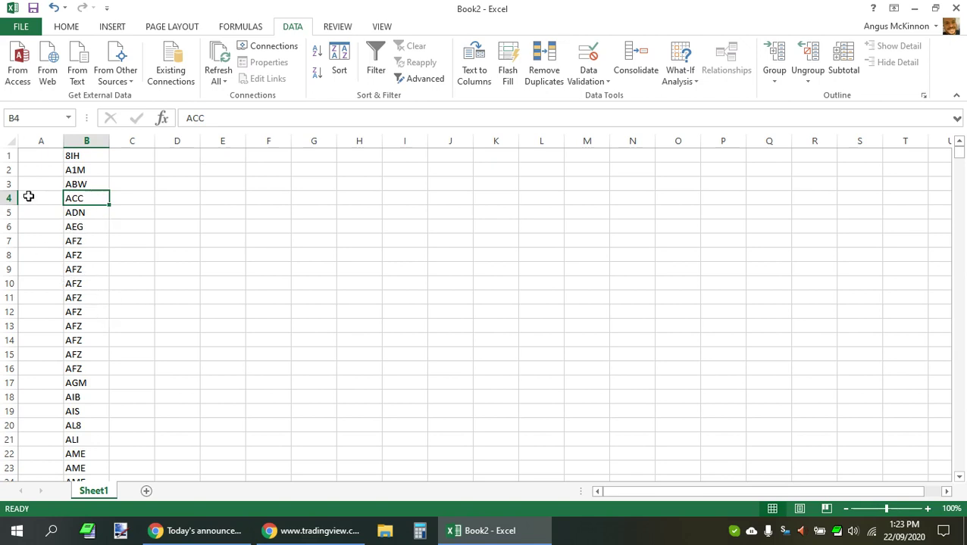
# Enter the prefix "ASX:" in A1 and fill it down column A beside every stock code, through row 323
pyautogui.click(36, 158)
pyautogui.write('ASX:')
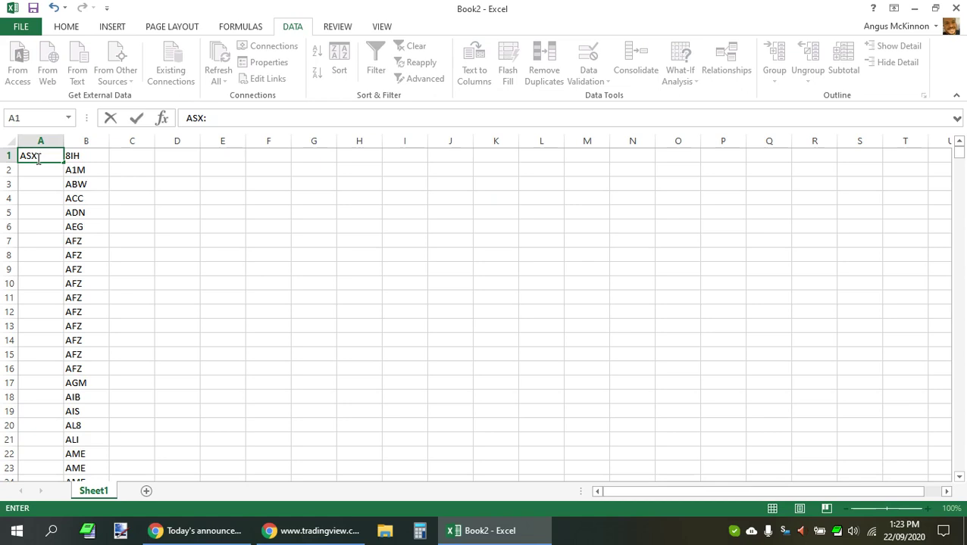
pyautogui.press('Tab')
pyautogui.click(36, 159)
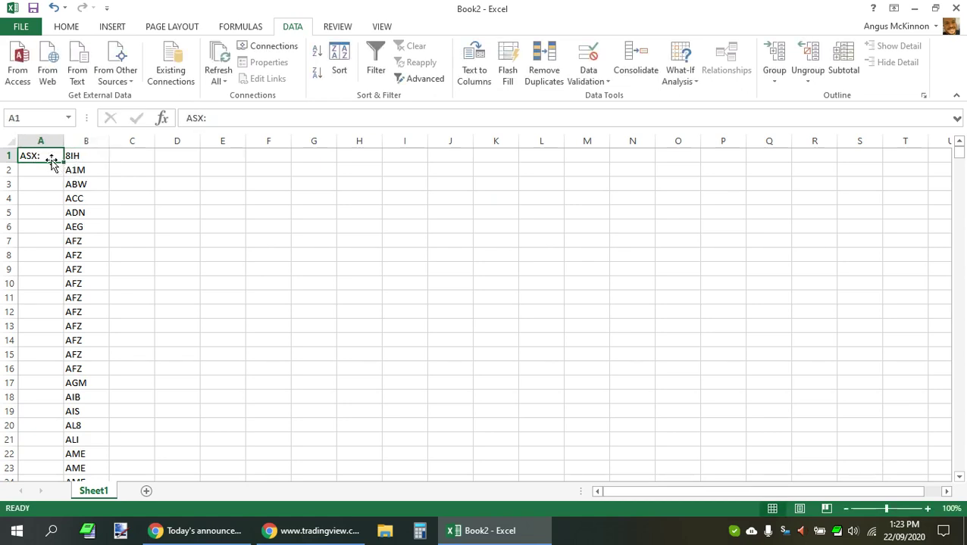
pyautogui.moveTo(62, 165); pyautogui.dragTo(42, 457)
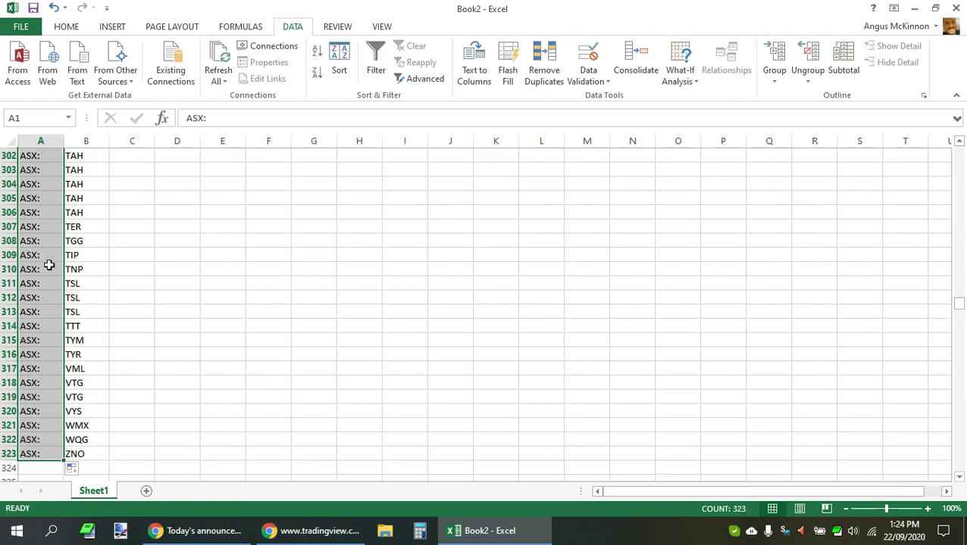
pyautogui.scroll(20, 183, 328)
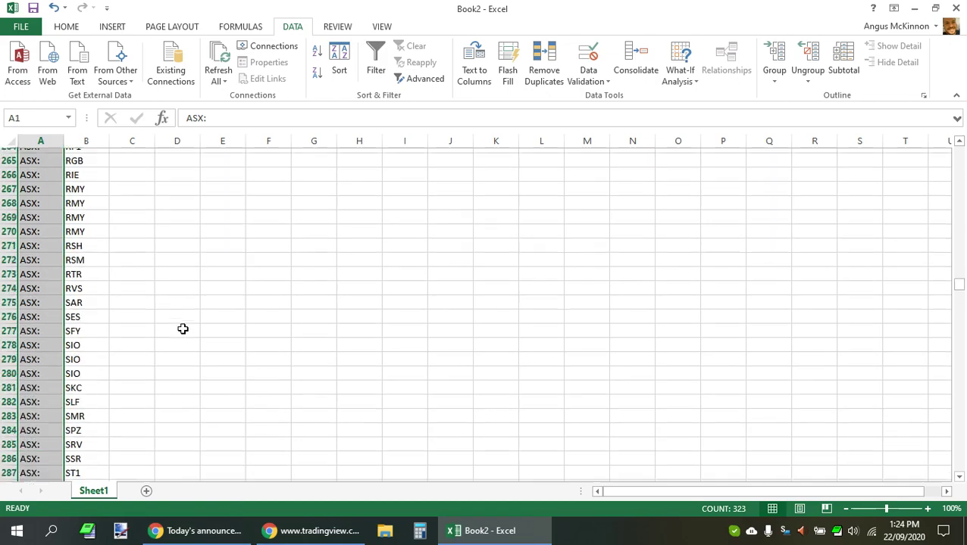
pyautogui.scroll(20, 183, 329)
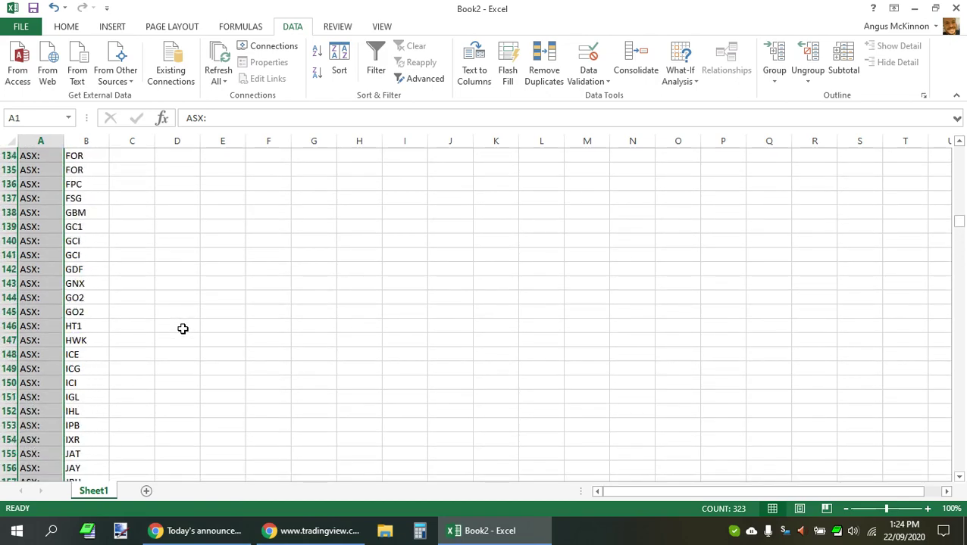
pyautogui.scroll(20, 183, 329)
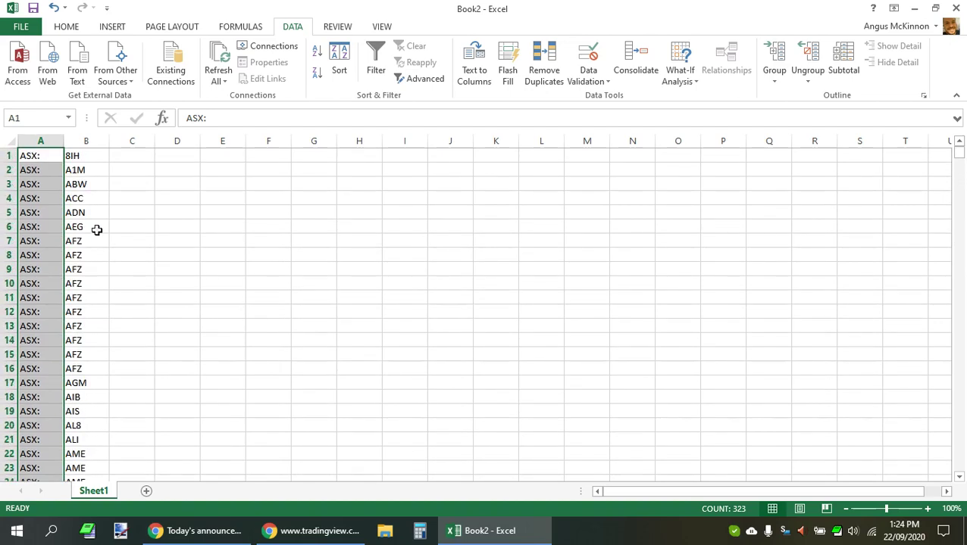
pyautogui.click(34, 167)
pyautogui.click(46, 155)
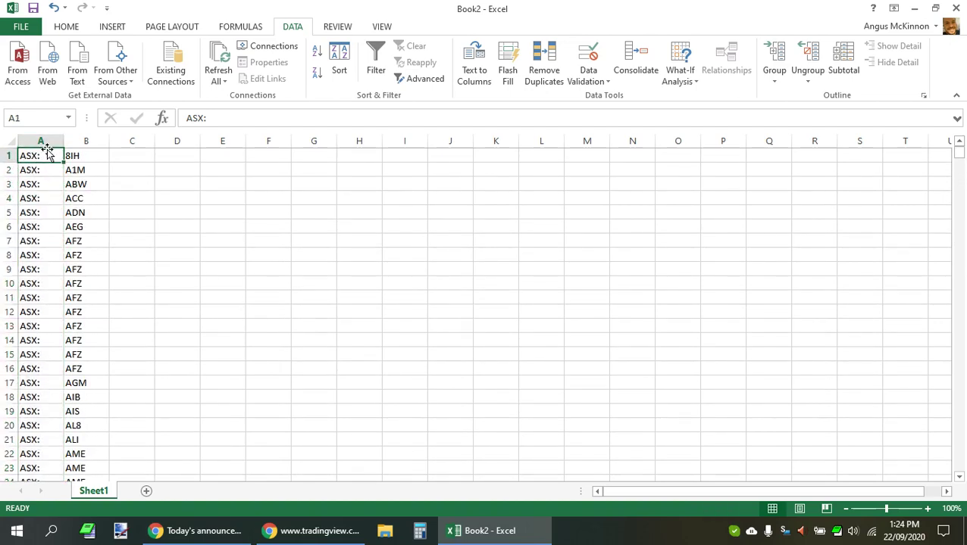
# Enter the formula =A1&B1 in cell D1 to join the exchange prefix and the stock code
pyautogui.click(167, 157)
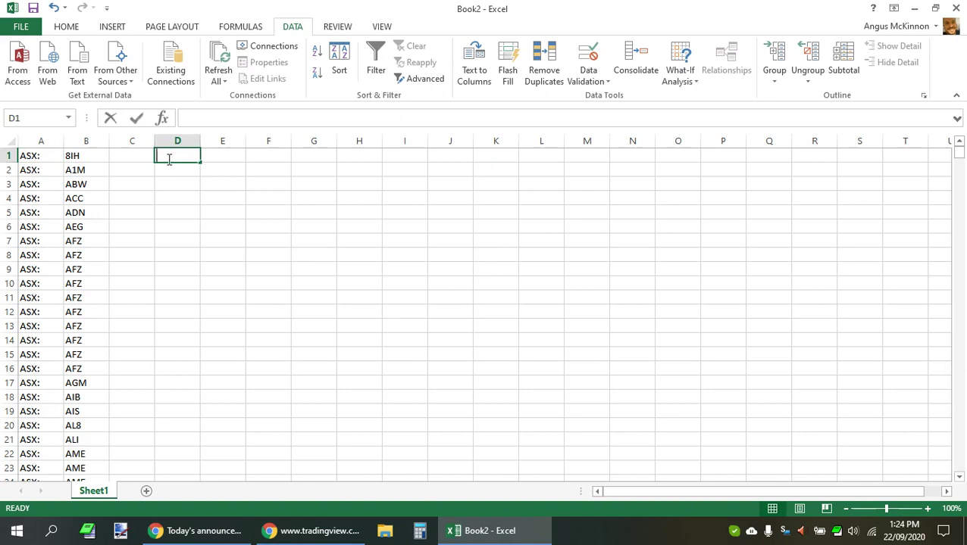
pyautogui.write('=')
pyautogui.press('Left')
pyautogui.press('Left')
pyautogui.press('Left')
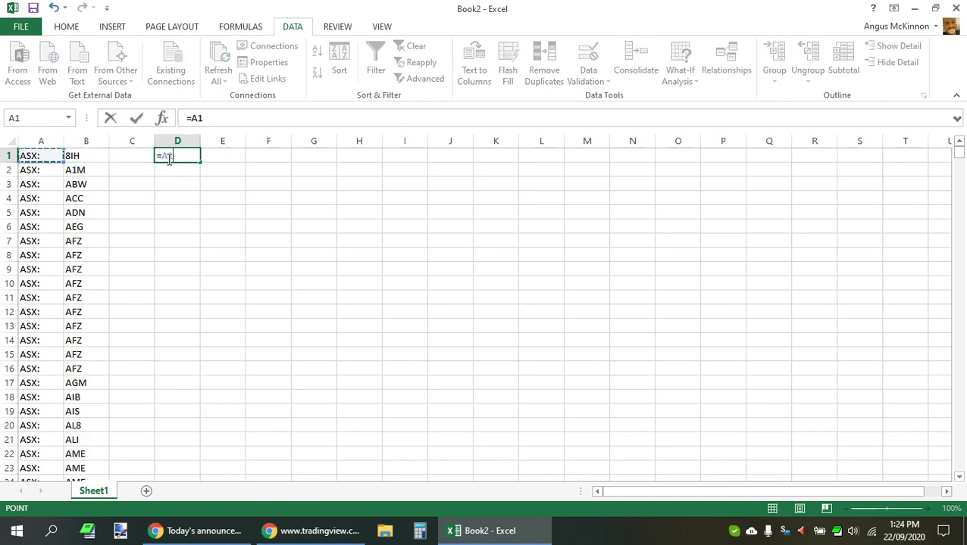
pyautogui.write('&')
pyautogui.press('Left')
pyautogui.press('Left')
pyautogui.press('Tab')
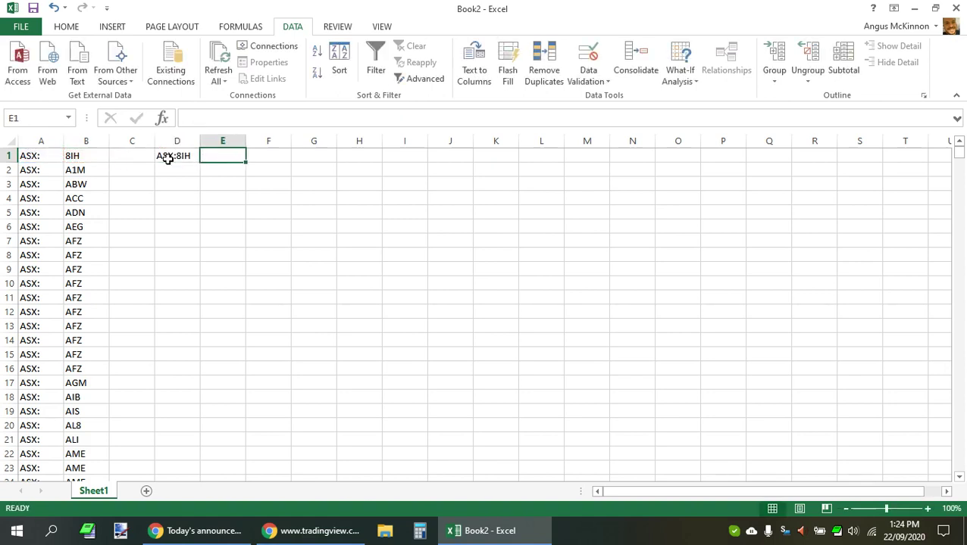
# Fill the joining formula from D1 down column D for every stock code in the list
pyautogui.click(187, 156)
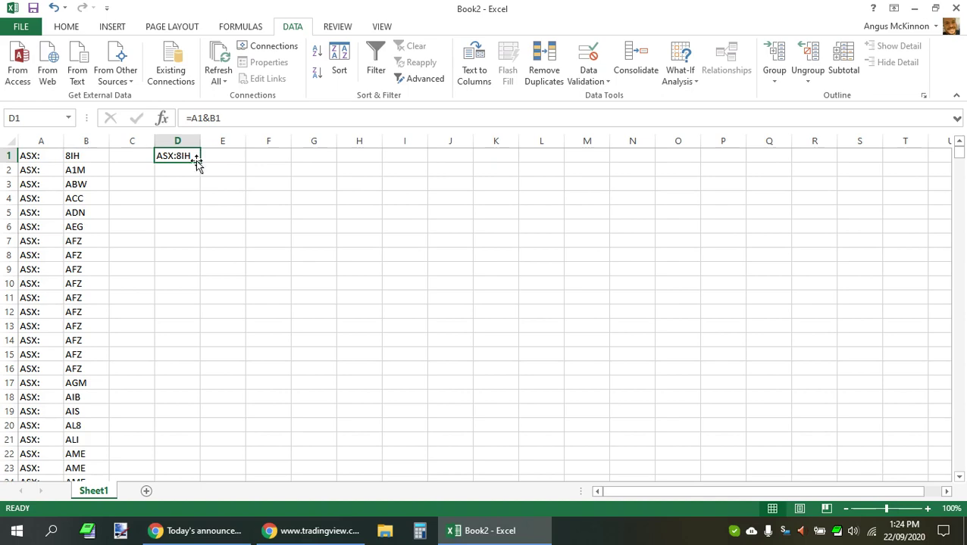
pyautogui.moveTo(198, 161); pyautogui.dragTo(192, 199)
pyautogui.scroll(20, 270, 233)
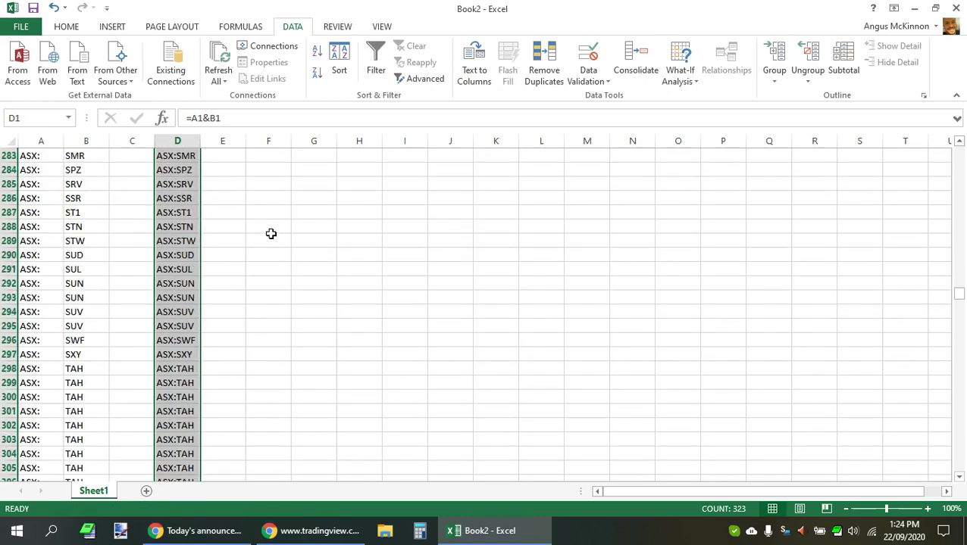
# Replace the joining formulas in column D with their static values by copying the column and pasting values over it
pyautogui.scroll(20, 270, 234)
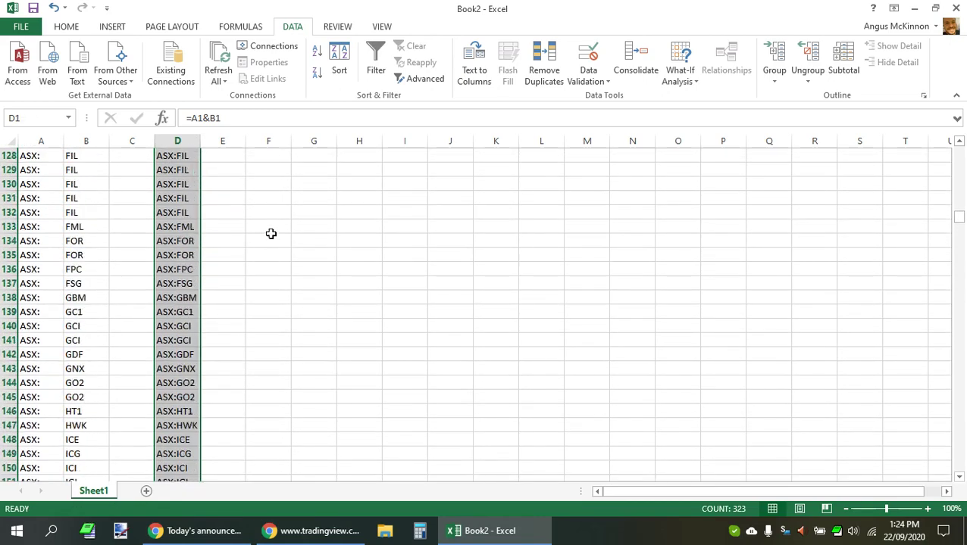
pyautogui.scroll(17, 270, 233)
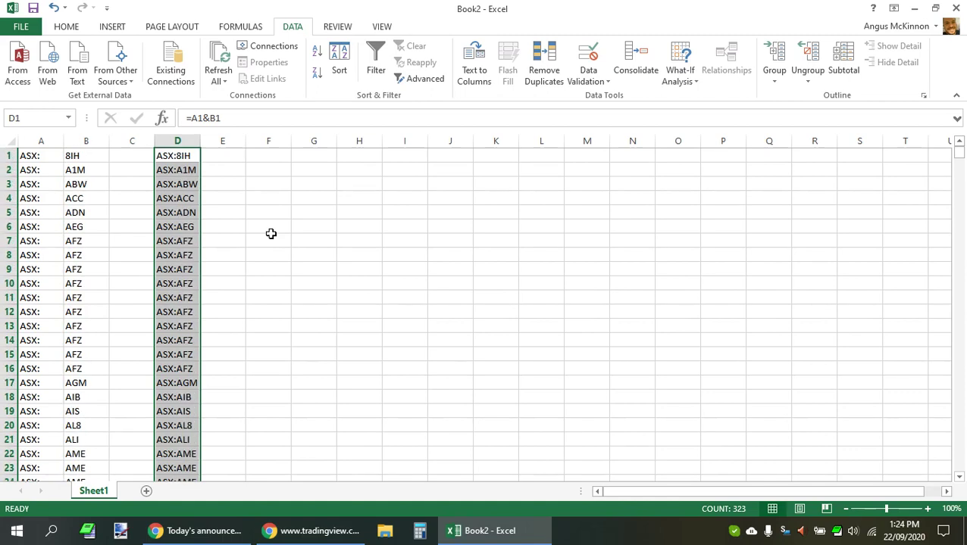
pyautogui.click(189, 157)
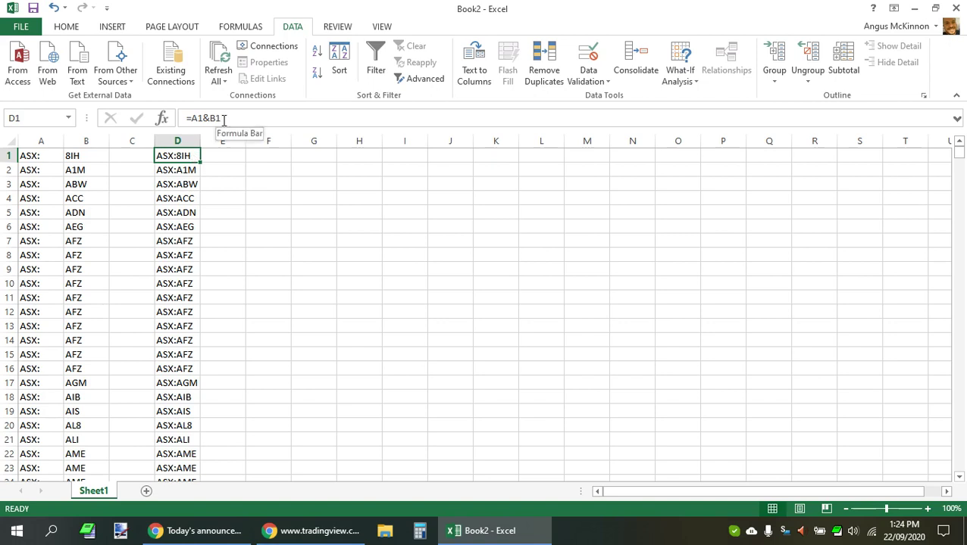
pyautogui.click(177, 141)
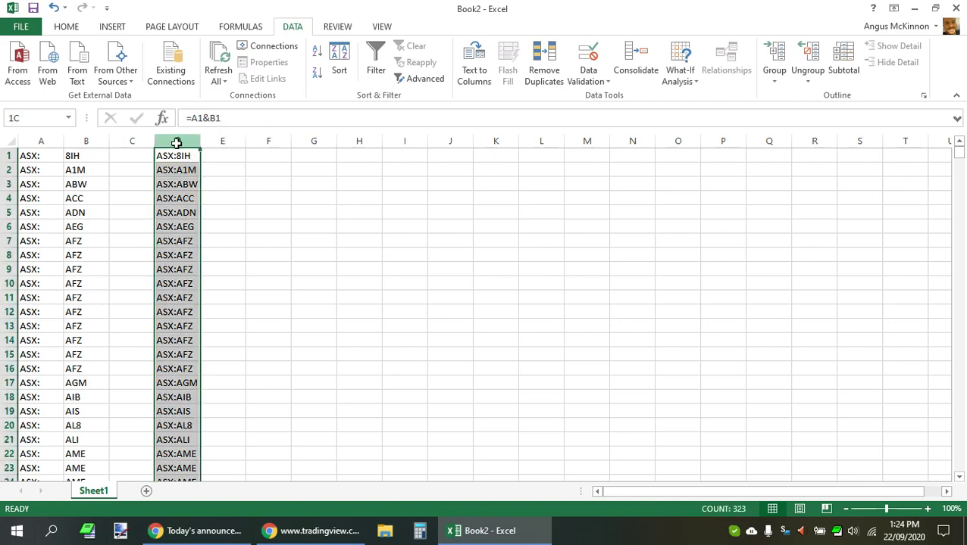
pyautogui.rightClick(179, 144)
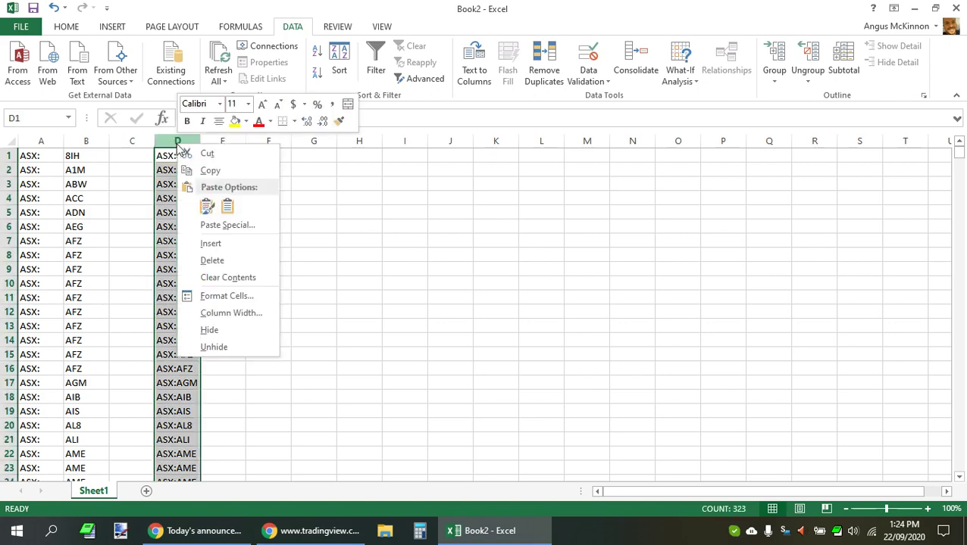
pyautogui.click(225, 208)
pyautogui.click(524, 301)
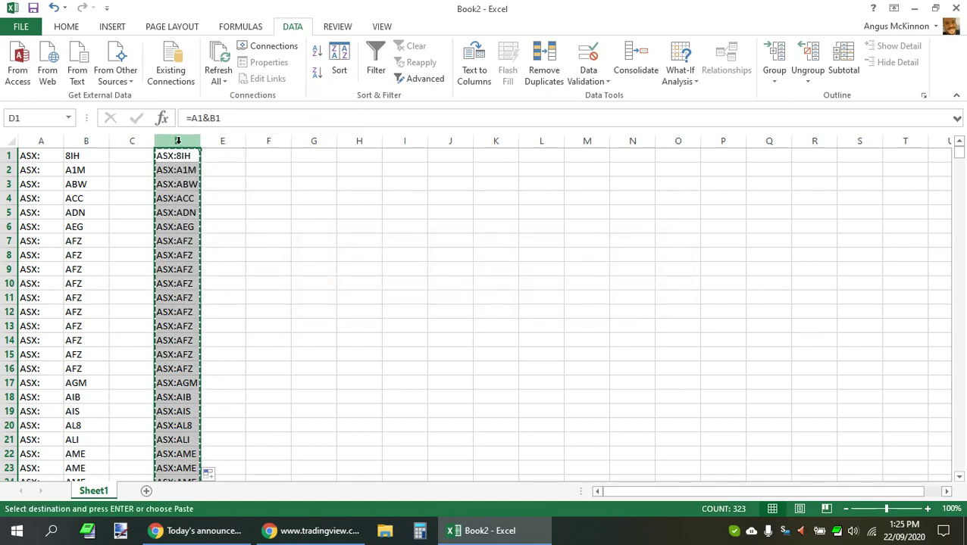
pyautogui.rightClick(179, 143)
pyautogui.click(231, 205)
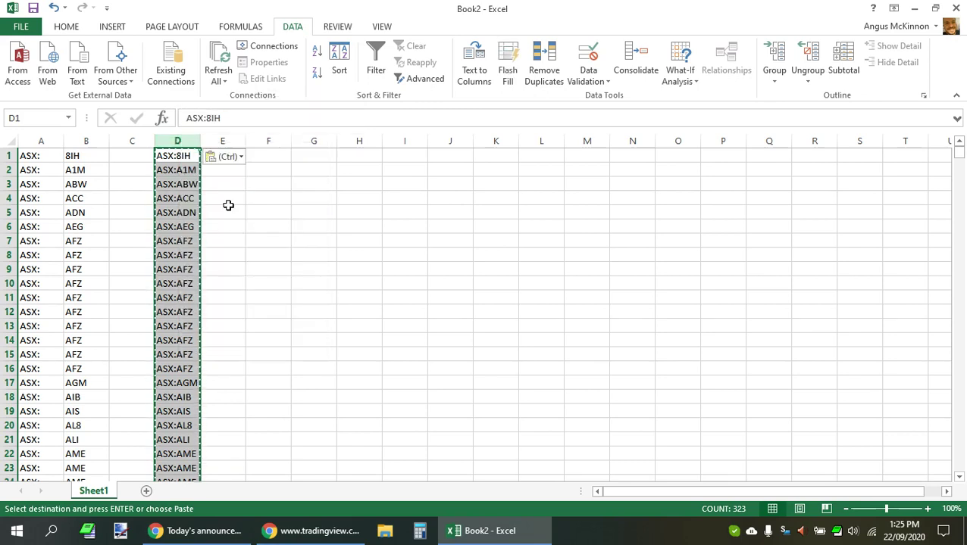
pyautogui.moveTo(228, 210); pyautogui.dragTo(226, 202)
pyautogui.click(185, 153)
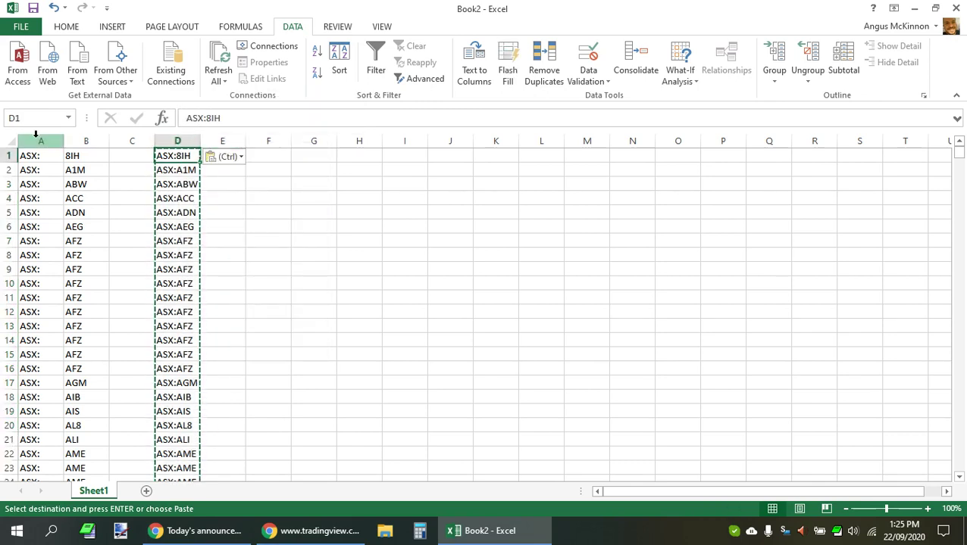
# Delete columns A to C so only the ASX-prefixed symbols remain, and widen the symbol column slightly
pyautogui.moveTo(36, 139); pyautogui.dragTo(130, 143)
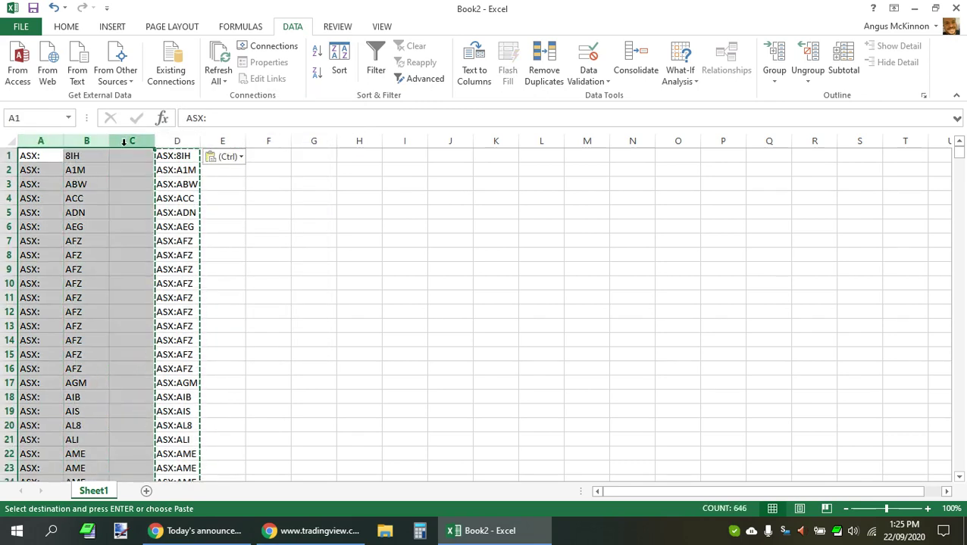
pyautogui.rightClick(128, 144)
pyautogui.click(161, 256)
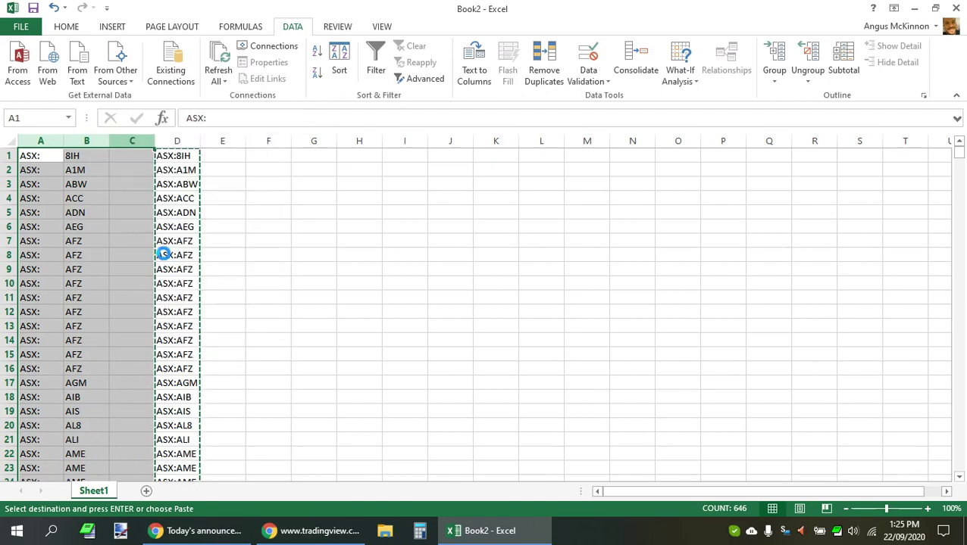
pyautogui.click(301, 257)
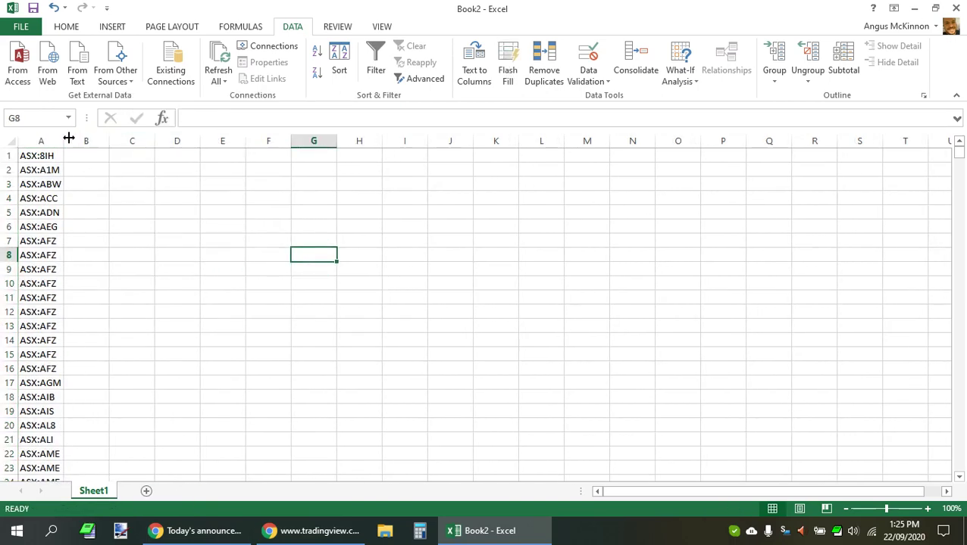
pyautogui.moveTo(67, 141); pyautogui.dragTo(74, 141)
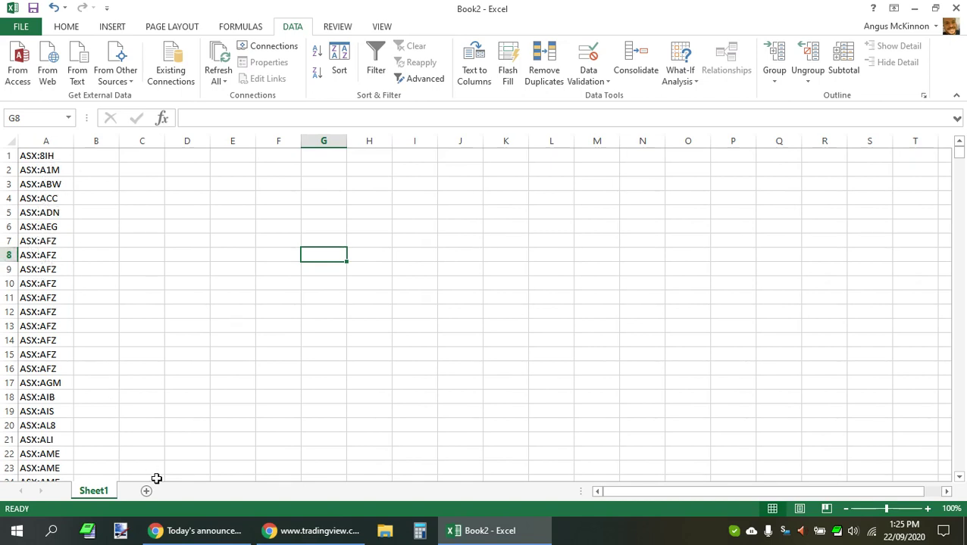
pyautogui.click(325, 535)
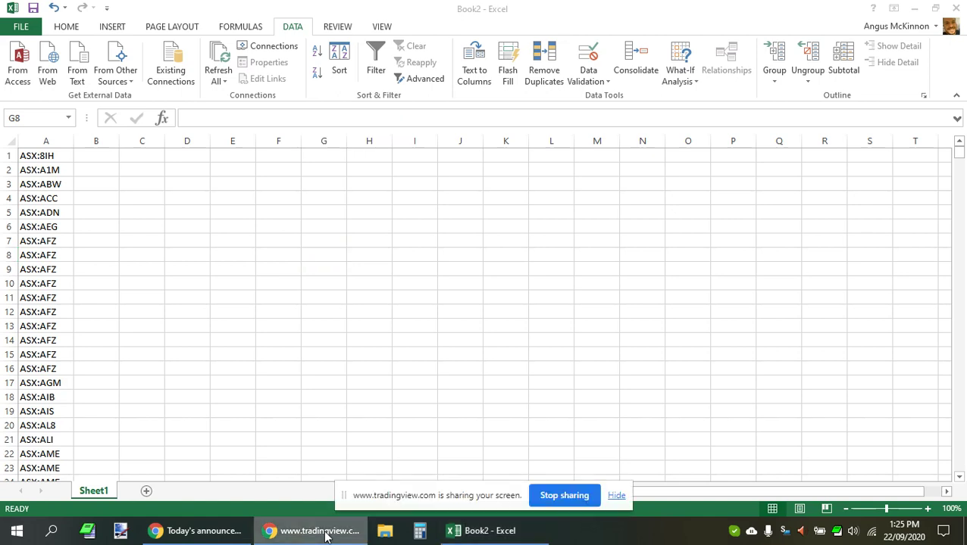
pyautogui.click(214, 533)
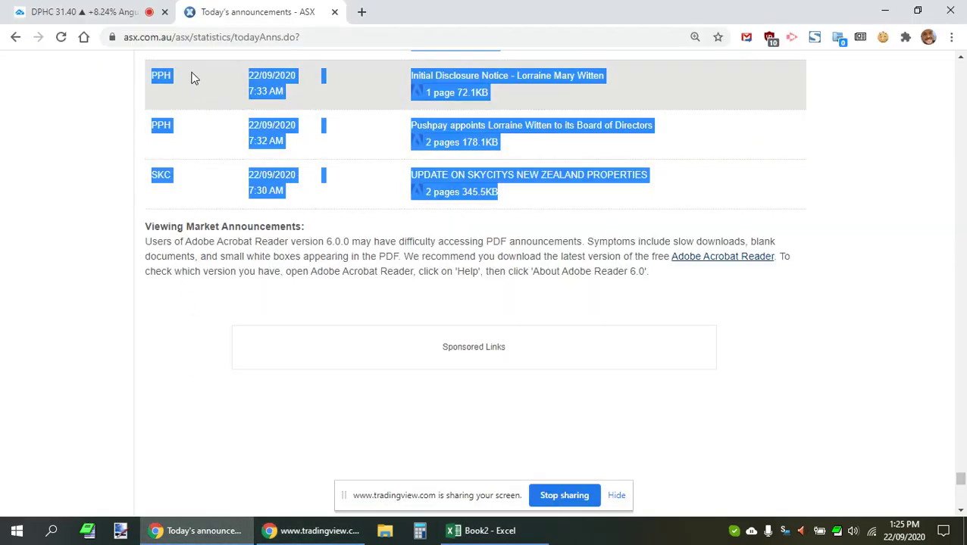
pyautogui.click(482, 534)
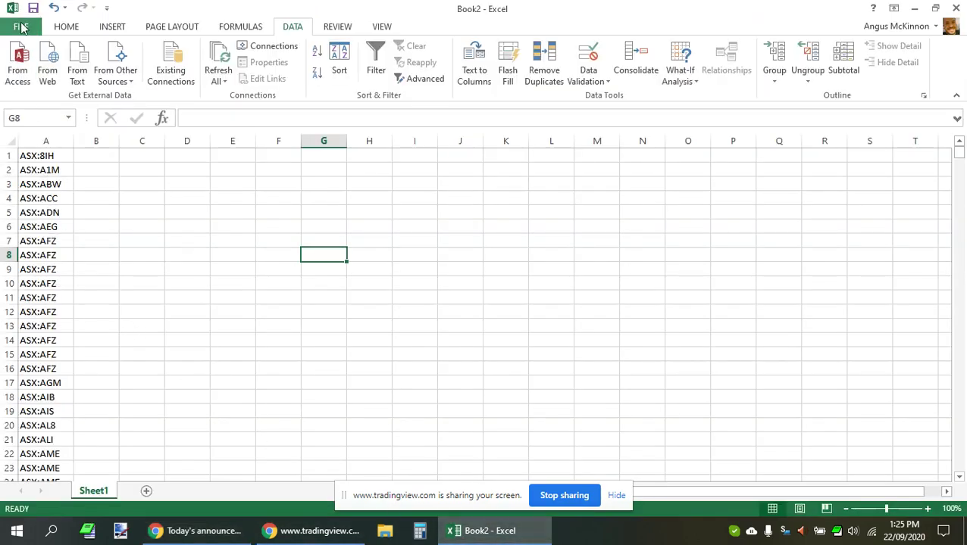
# Save the workbook to the Desktop as "ASX News 22" in Text (MS-DOS) (*.txt) format, keeping that format
pyautogui.click(21, 26)
pyautogui.click(46, 167)
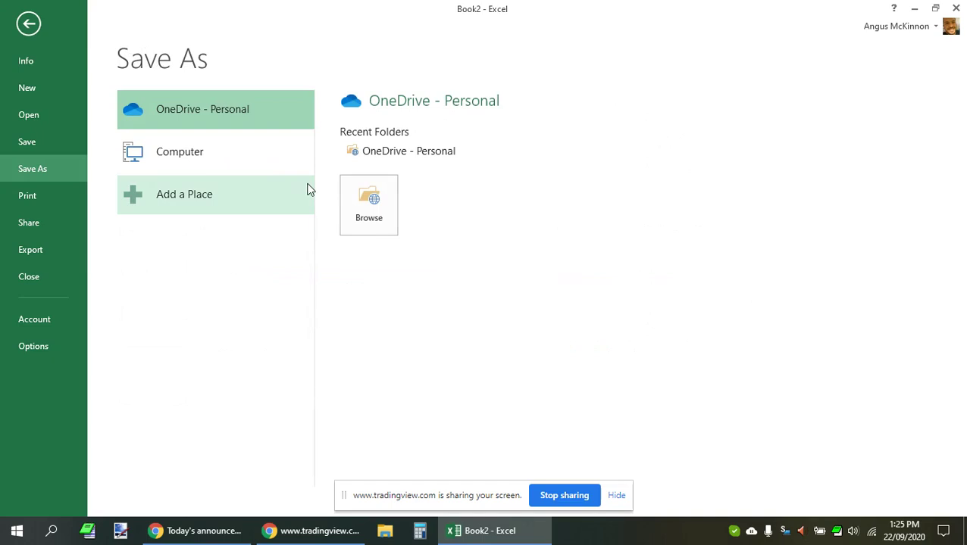
pyautogui.click(225, 166)
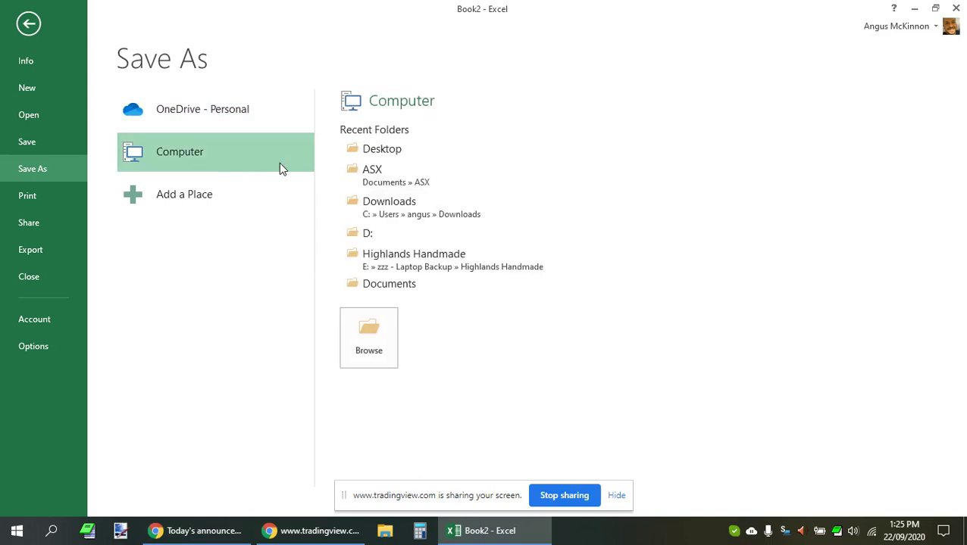
pyautogui.click(384, 151)
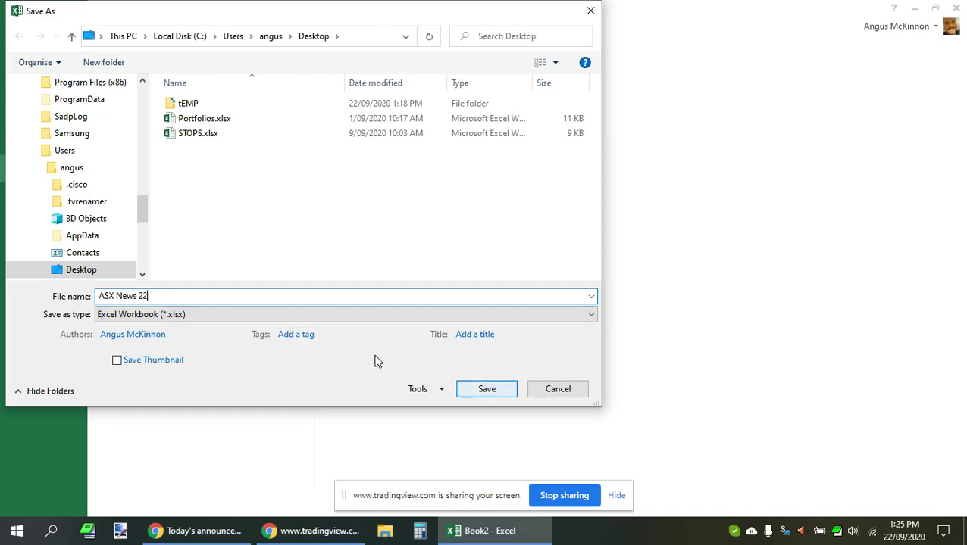
pyautogui.click(159, 315)
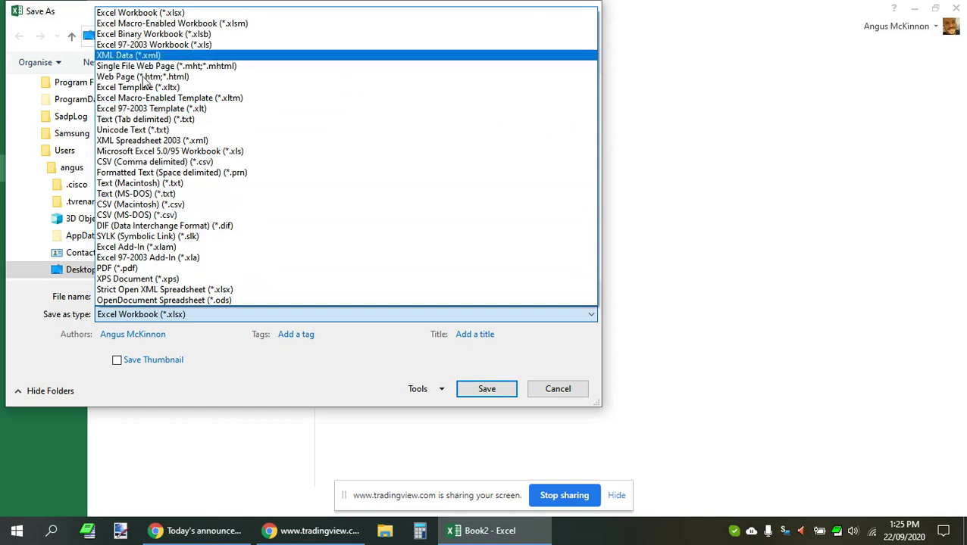
pyautogui.click(170, 196)
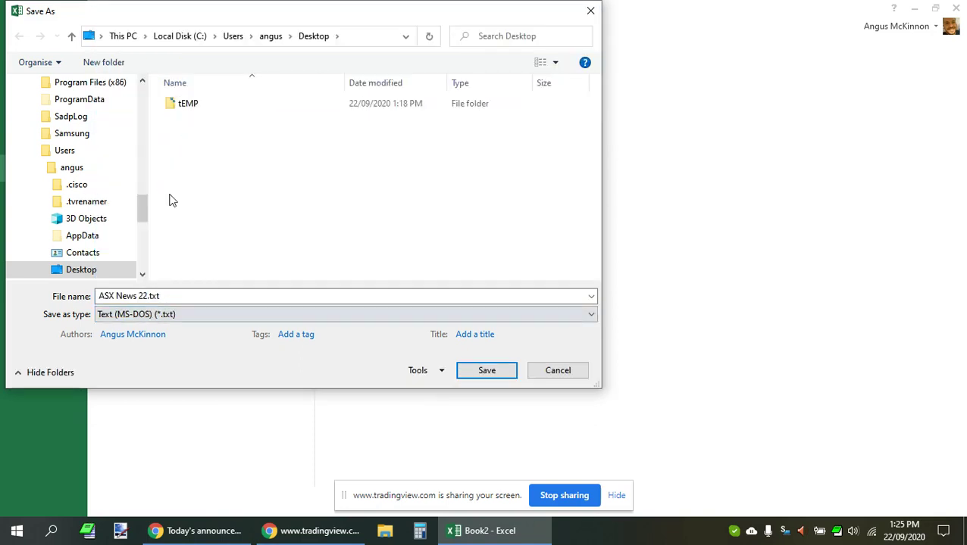
pyautogui.click(494, 371)
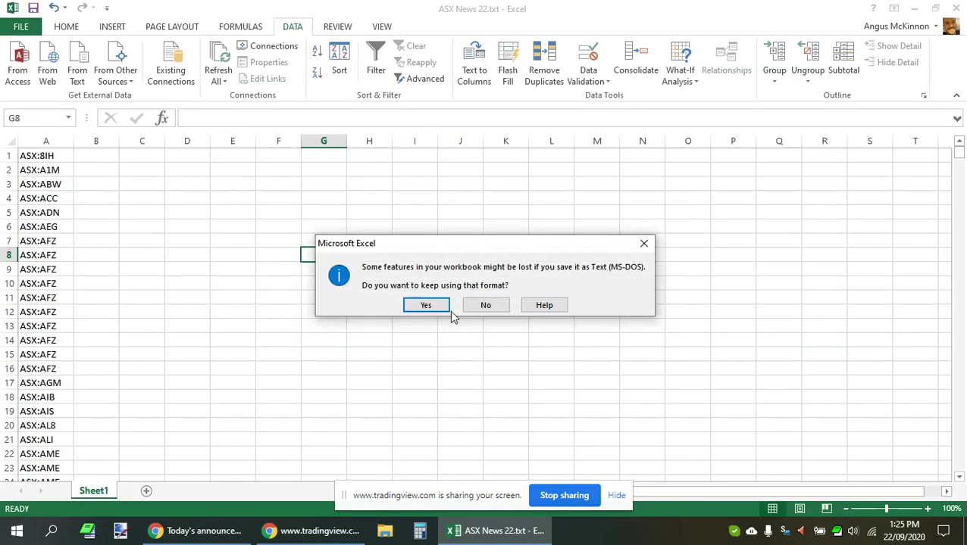
pyautogui.click(427, 305)
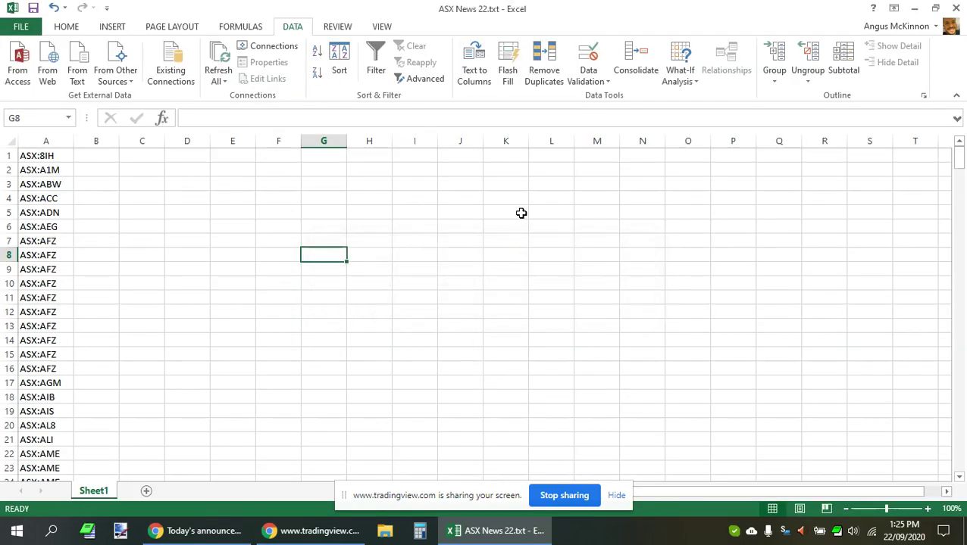
# Switch to the TradingView chart in Chrome and import ASX News 22.txt from the Desktop as a watchlist
pyautogui.click(914, 8)
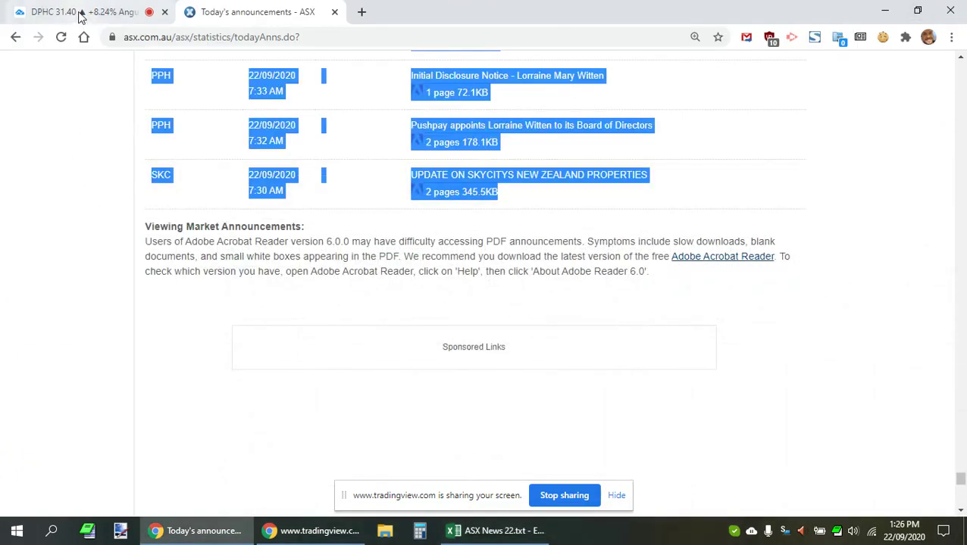
pyautogui.click(80, 12)
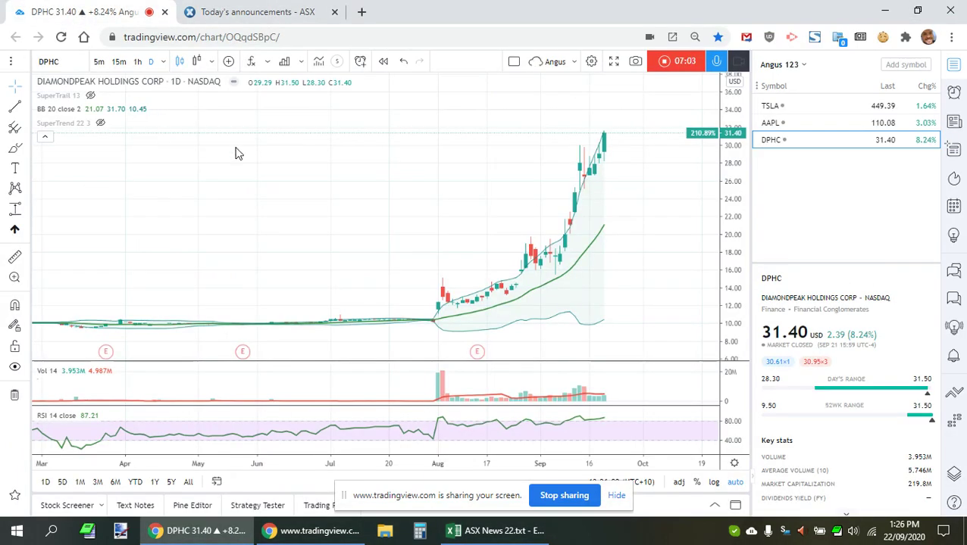
pyautogui.click(805, 67)
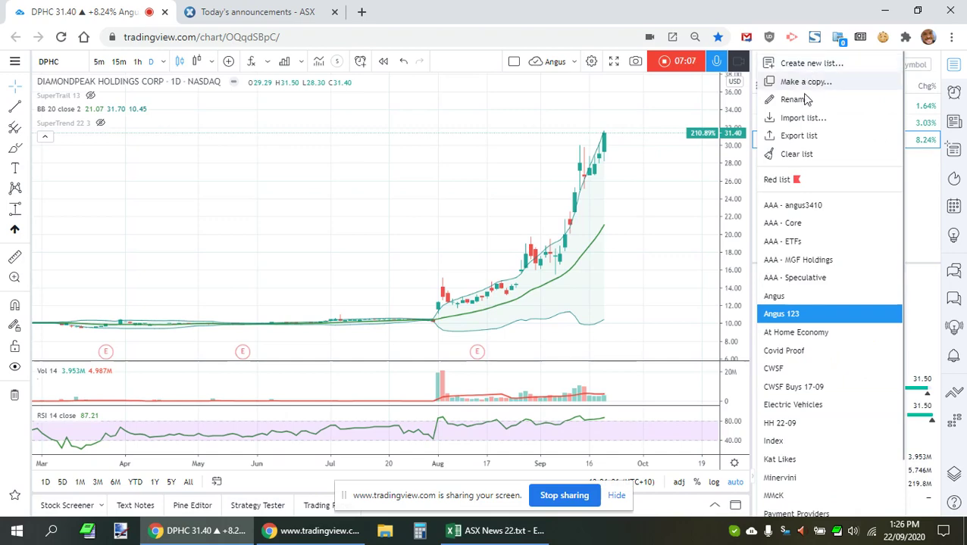
pyautogui.click(803, 118)
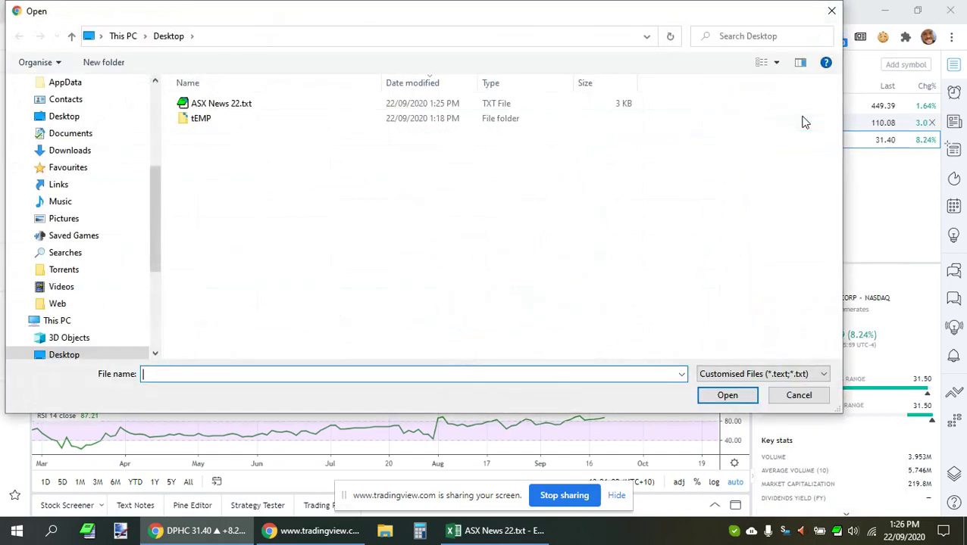
pyautogui.click(220, 110)
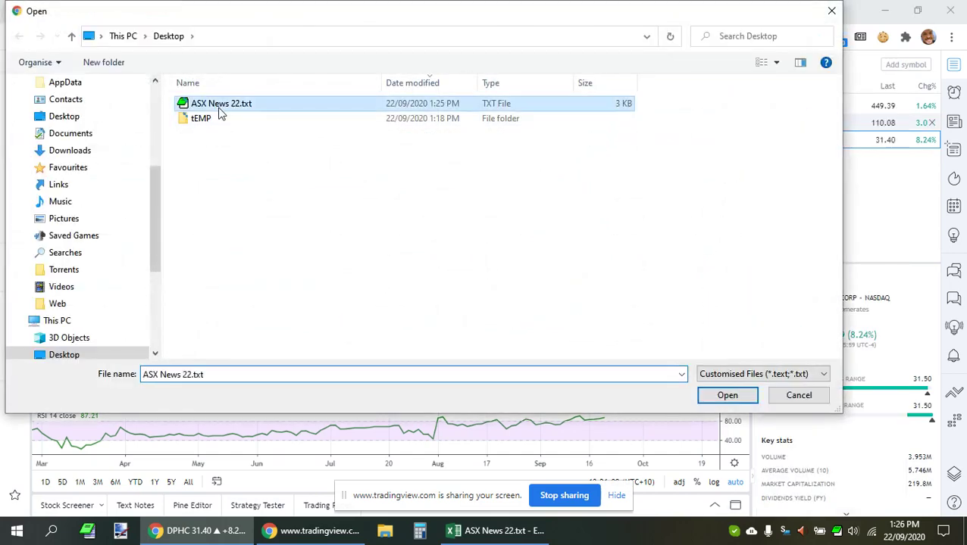
pyautogui.click(733, 398)
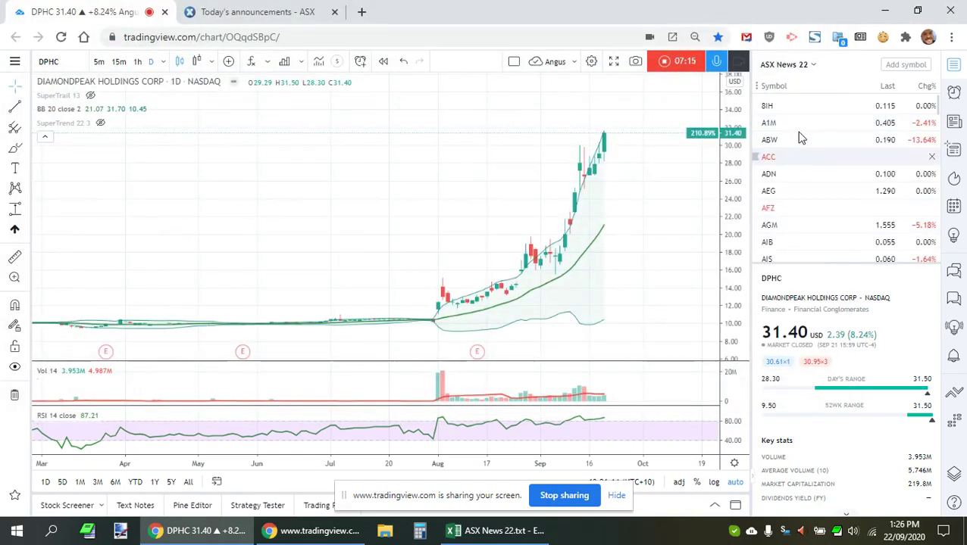
# Open the AFZ symbol from the imported watchlist and search for AFZ across all exchanges
pyautogui.click(801, 208)
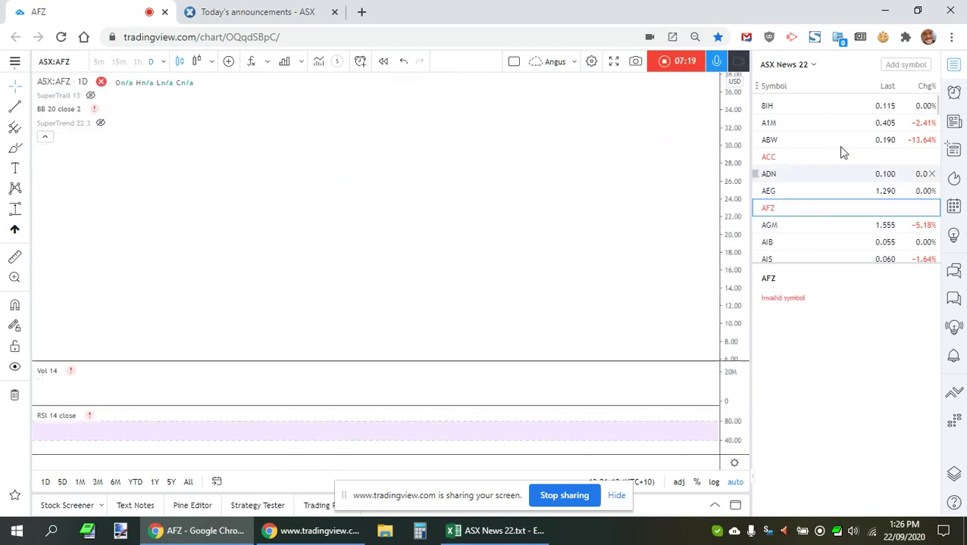
pyautogui.write('AF')
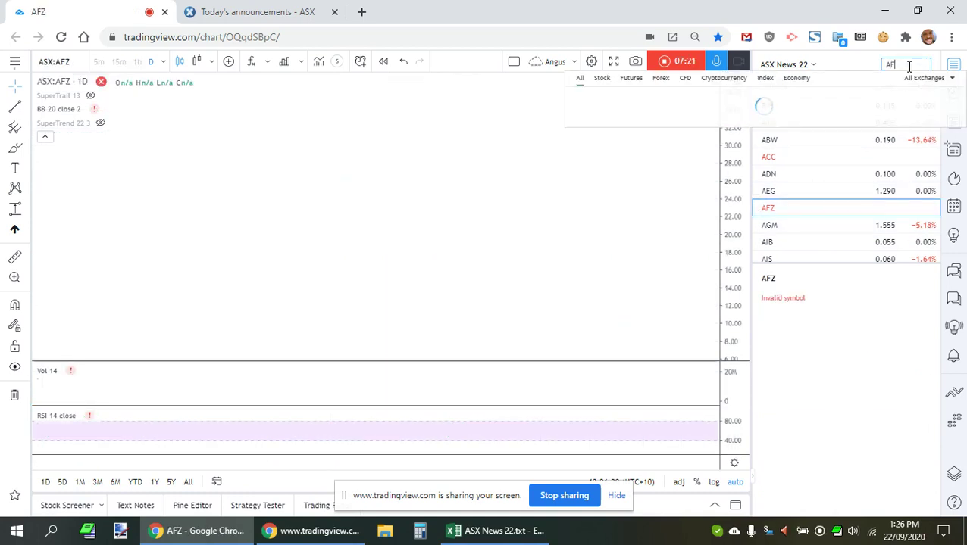
pyautogui.write('Z')
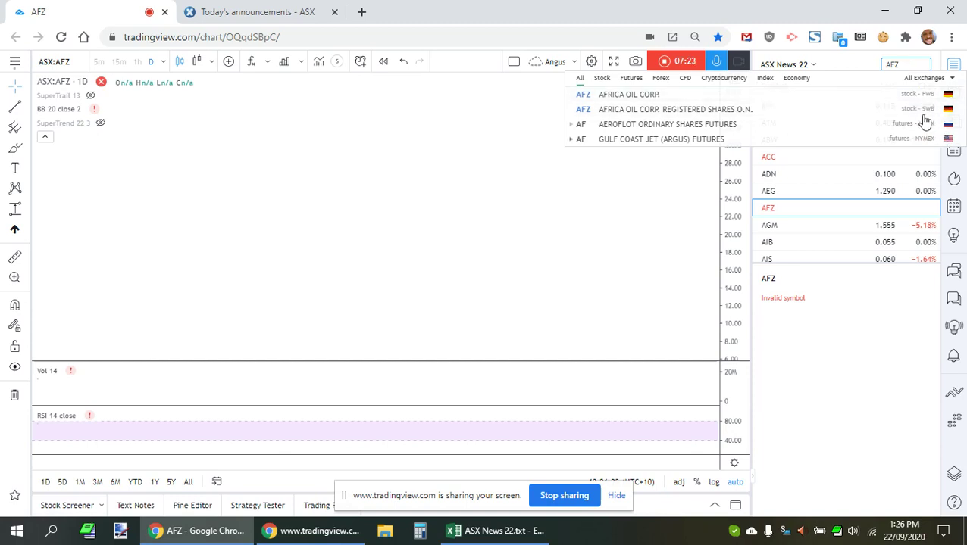
pyautogui.click(802, 211)
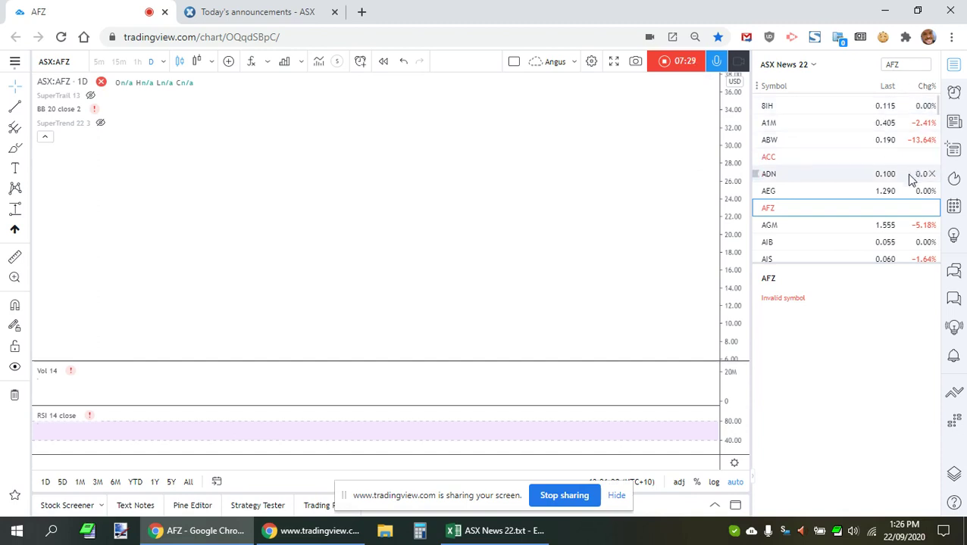
# Sort the ASX News 22 watchlist by percentage change, with the largest gains first
pyautogui.scroll(-2, 911, 224)
pyautogui.scroll(2, 909, 225)
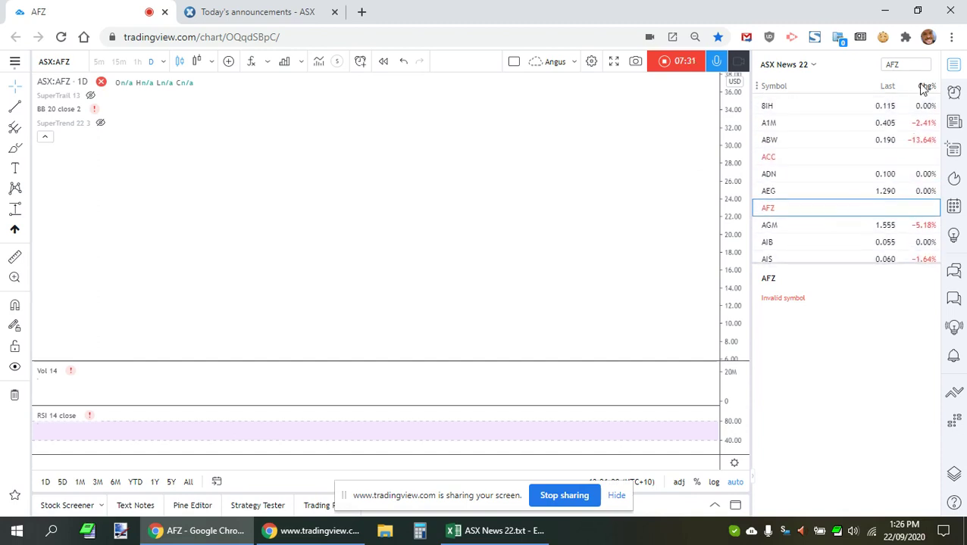
pyautogui.click(926, 86)
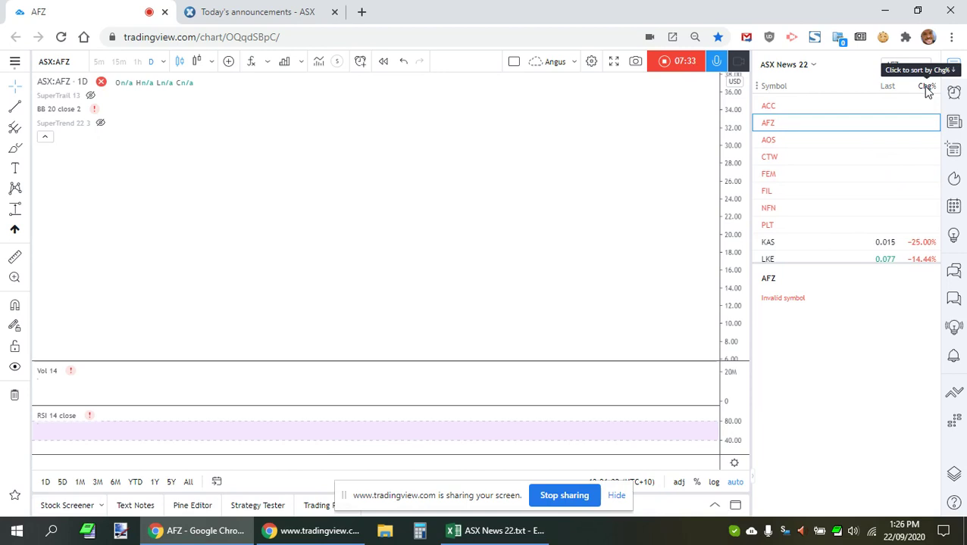
pyautogui.click(925, 86)
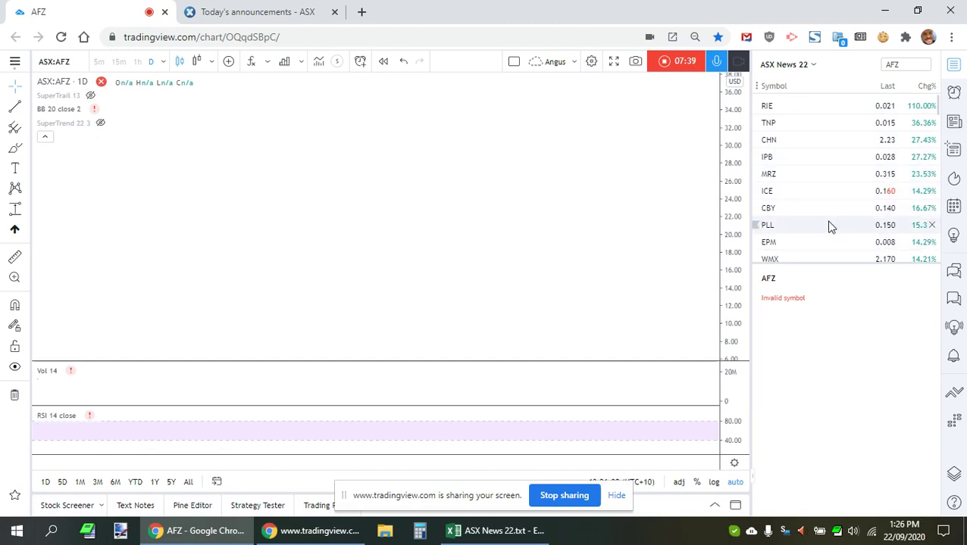
# Remove the invalid symbols ACC, PLT, NFN, FIL, FEM, CTW, AOS and AFZ from the end of the ASX News 22 watchlist
pyautogui.scroll(-10, 805, 204)
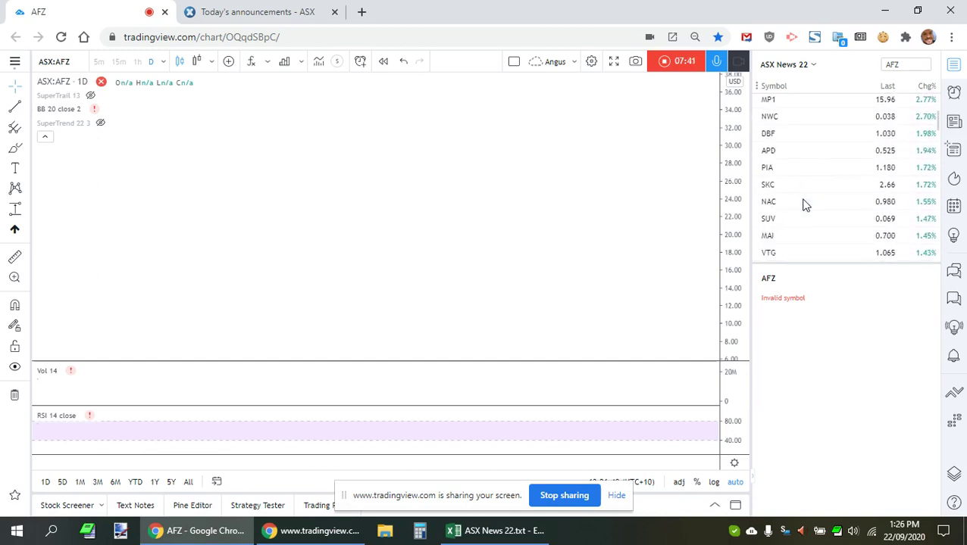
pyautogui.scroll(-10, 805, 205)
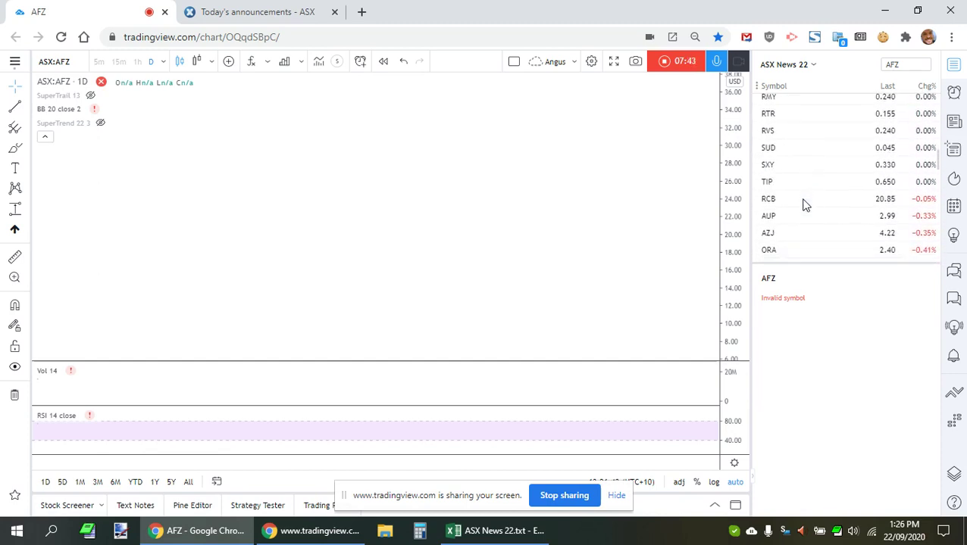
pyautogui.scroll(-3, 807, 198)
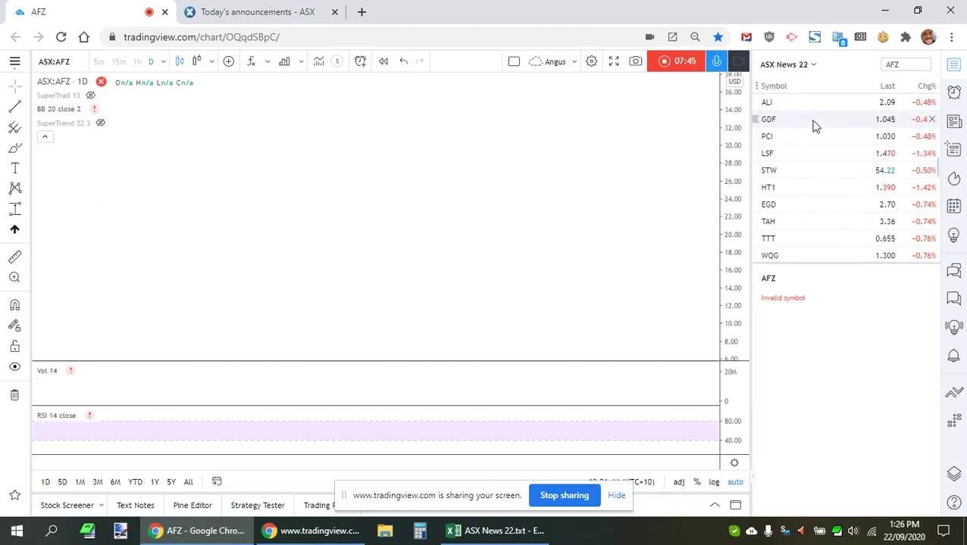
pyautogui.scroll(-10, 807, 185)
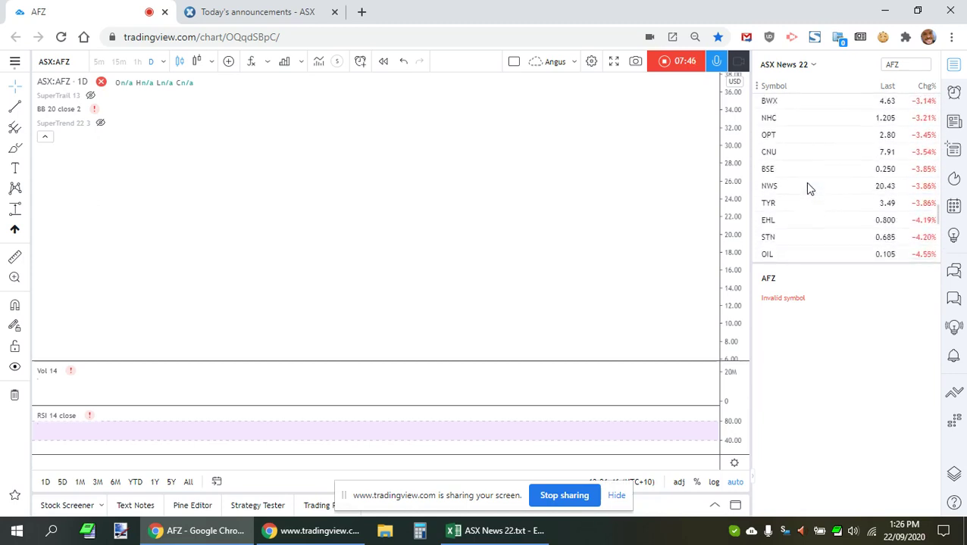
pyautogui.scroll(-10, 807, 182)
pyautogui.click(783, 135)
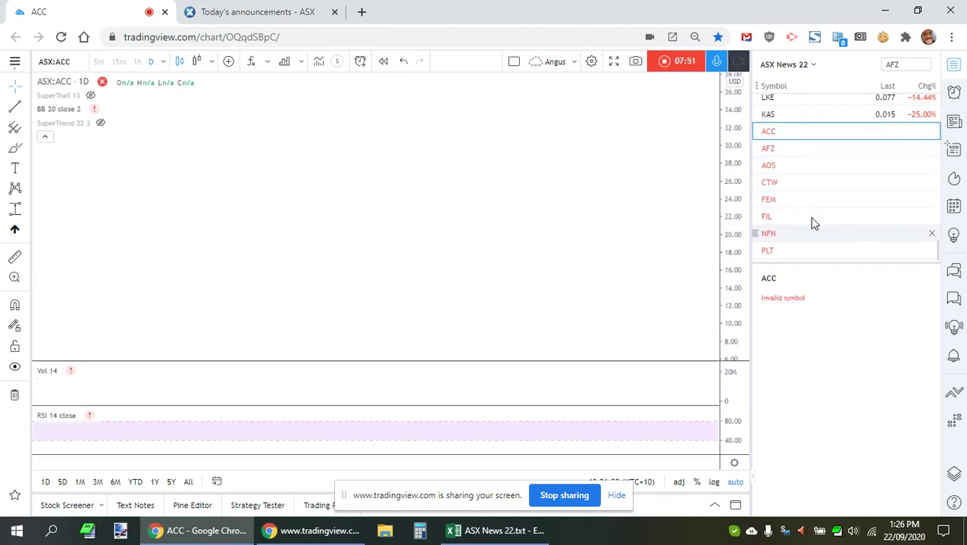
pyautogui.click(932, 132)
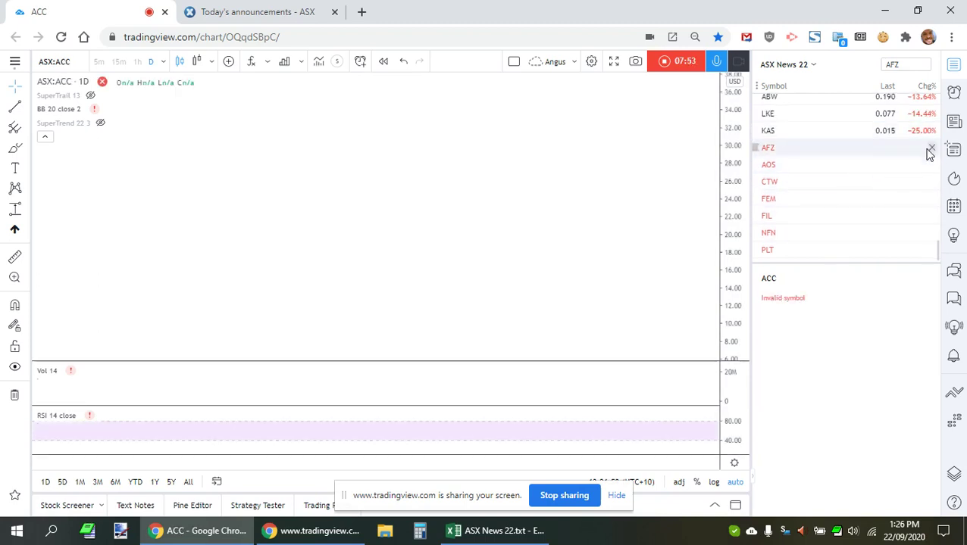
pyautogui.click(932, 251)
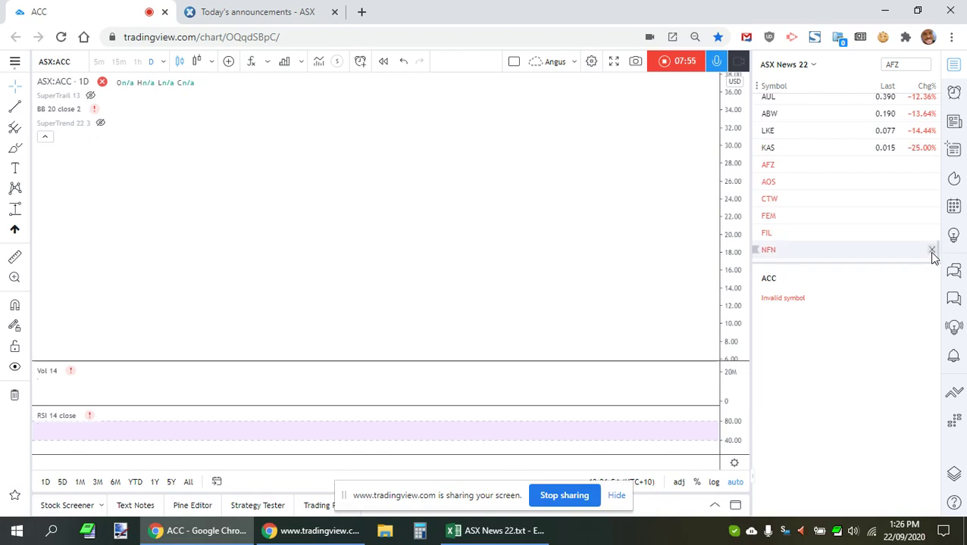
pyautogui.click(932, 251)
pyautogui.click(932, 253)
pyautogui.click(932, 251)
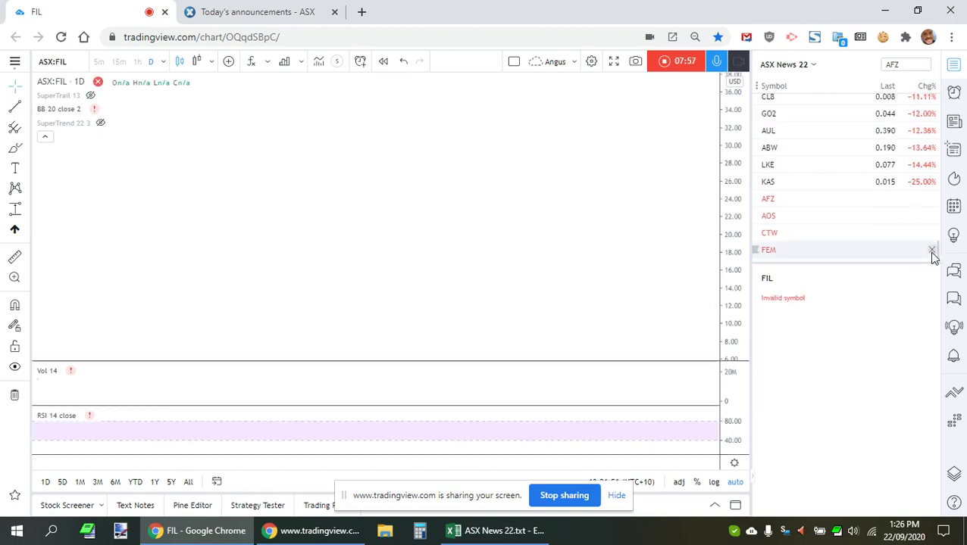
pyautogui.click(932, 252)
pyautogui.click(932, 252)
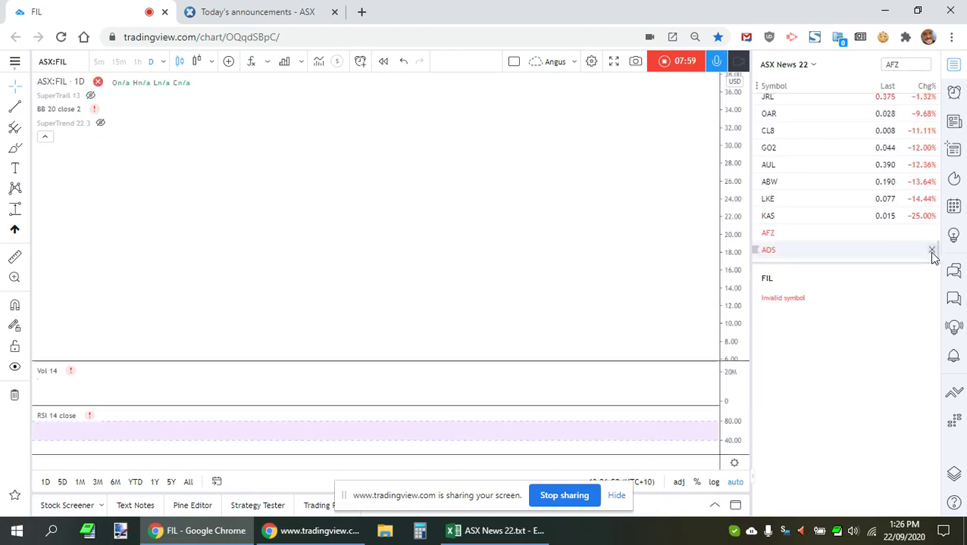
pyautogui.click(932, 251)
pyautogui.click(932, 252)
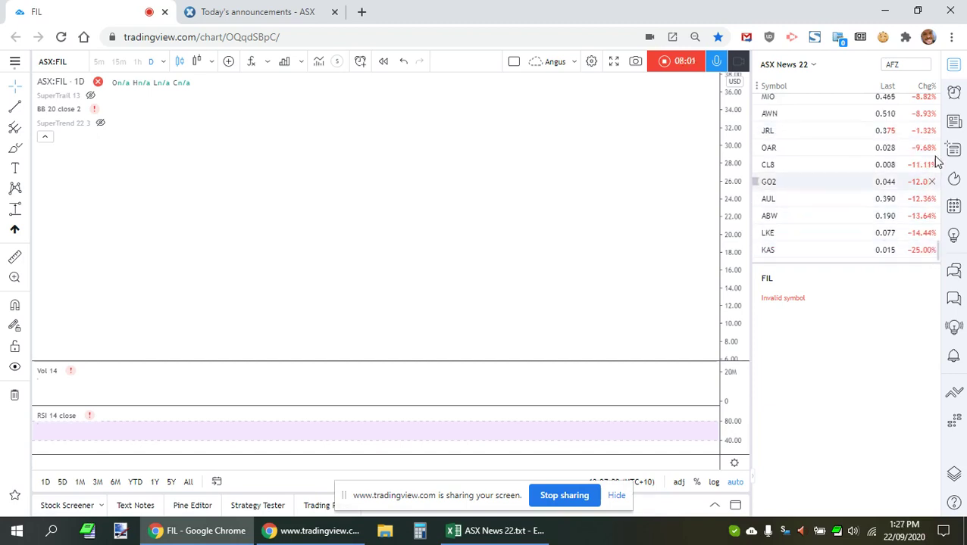
# Review the ASX News 22 watchlist from the largest percentage gainers down through the unchanged and falling stocks
pyautogui.scroll(3, 837, 180)
pyautogui.scroll(10, 837, 180)
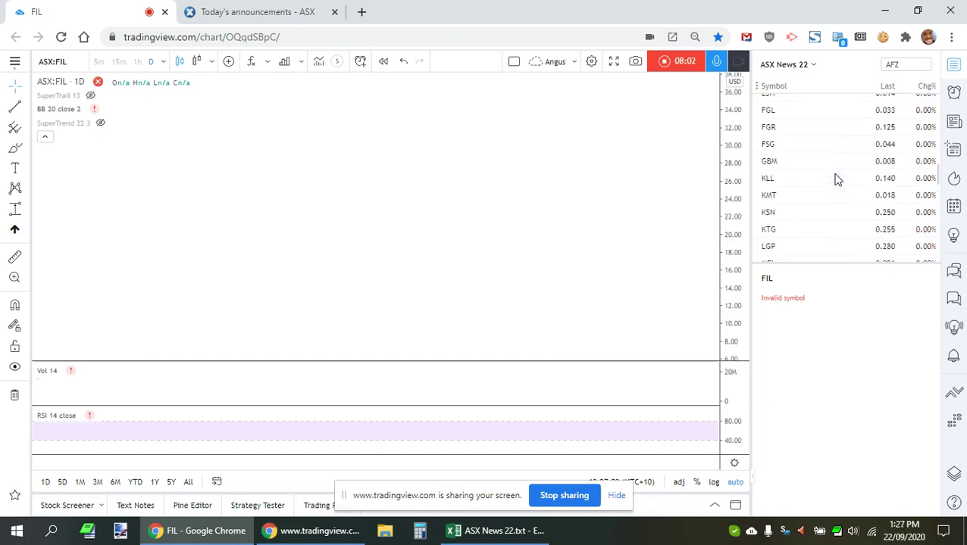
pyautogui.scroll(5, 838, 180)
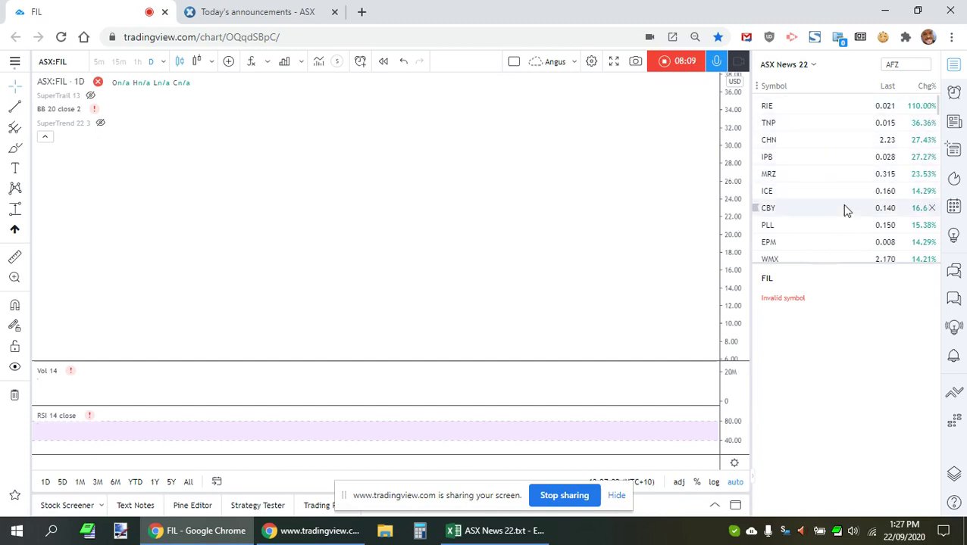
pyautogui.scroll(-10, 841, 204)
pyautogui.scroll(-6, 846, 210)
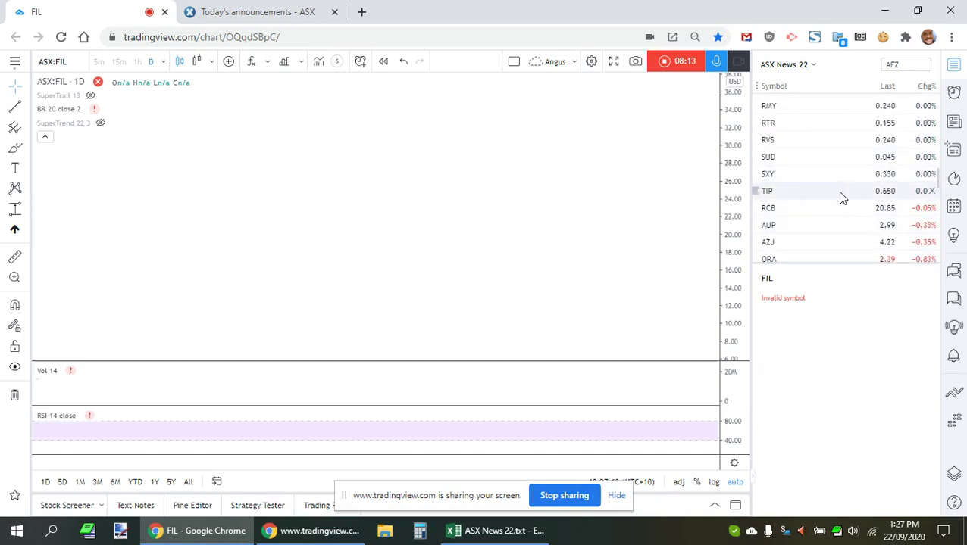
pyautogui.scroll(10, 839, 199)
pyautogui.scroll(5, 836, 204)
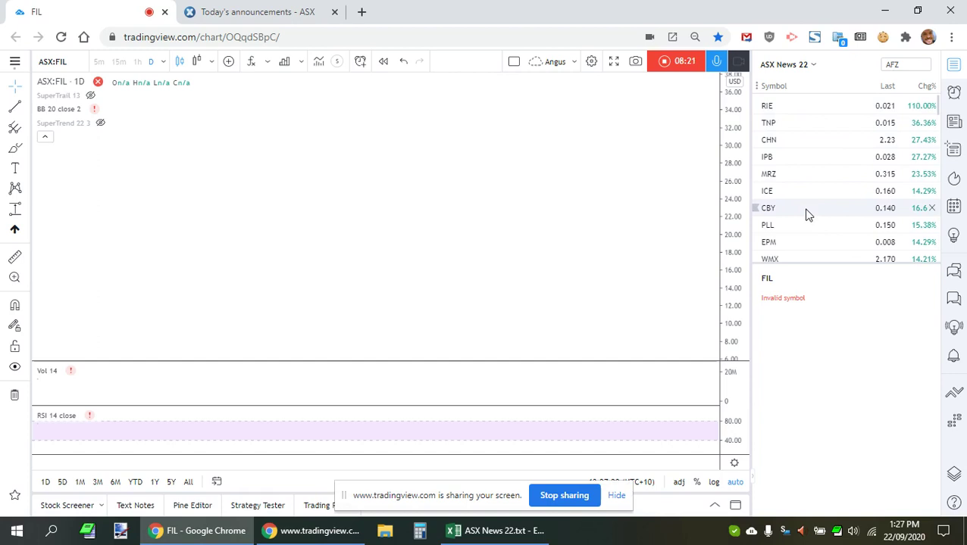
pyautogui.scroll(-10, 806, 213)
pyautogui.scroll(-15, 807, 215)
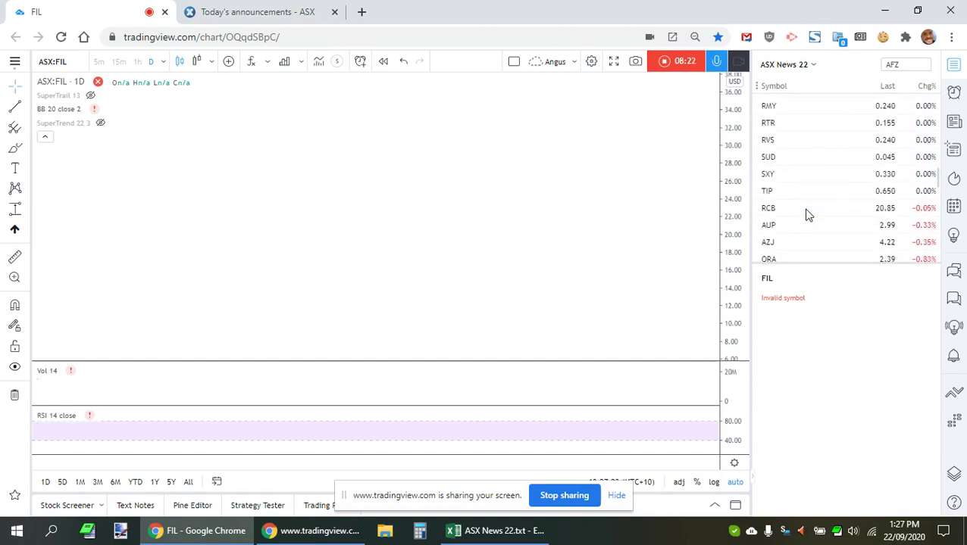
pyautogui.scroll(10, 806, 215)
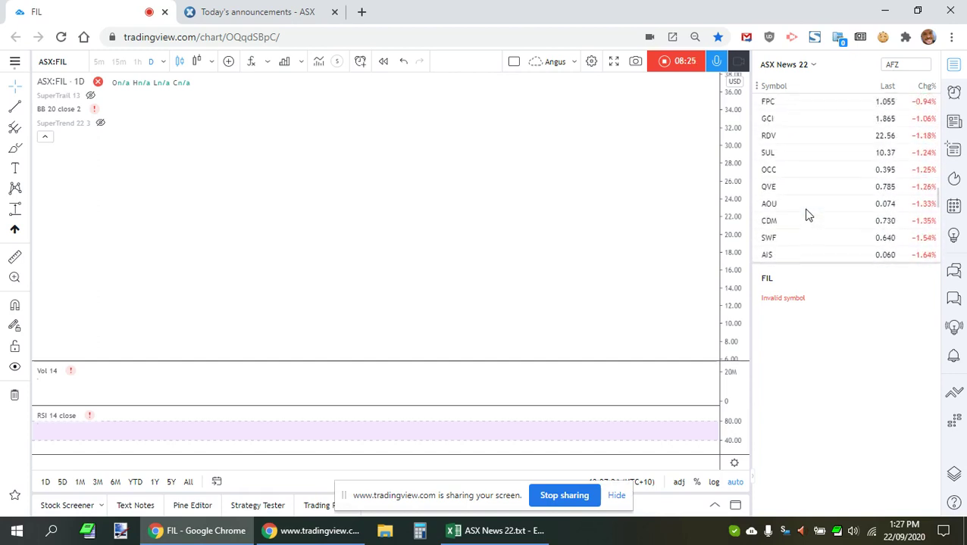
pyautogui.scroll(8, 807, 215)
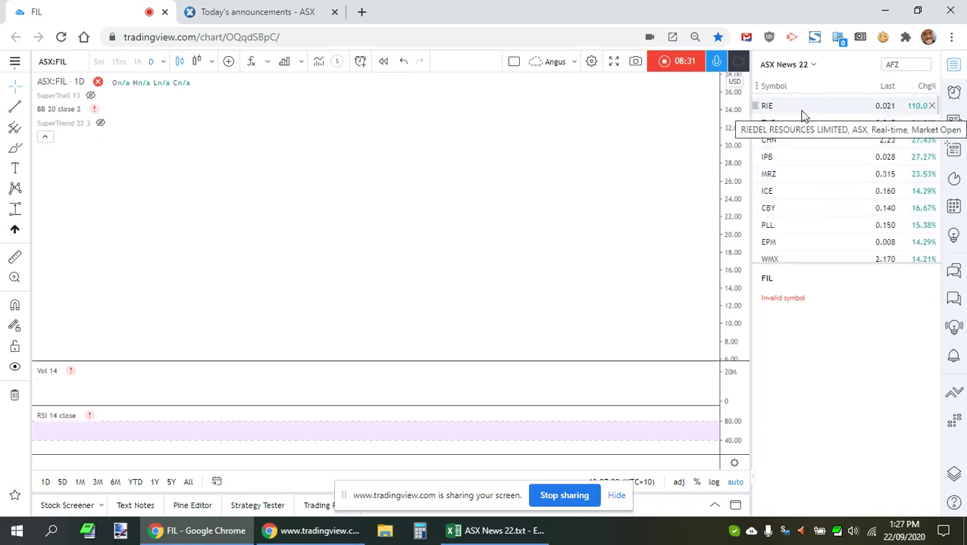
# Examine the repeated ASX:AFZ and ASX:AOU entries in column A of the Excel file and compare with the TradingView watchlist in Chrome
pyautogui.click(485, 530)
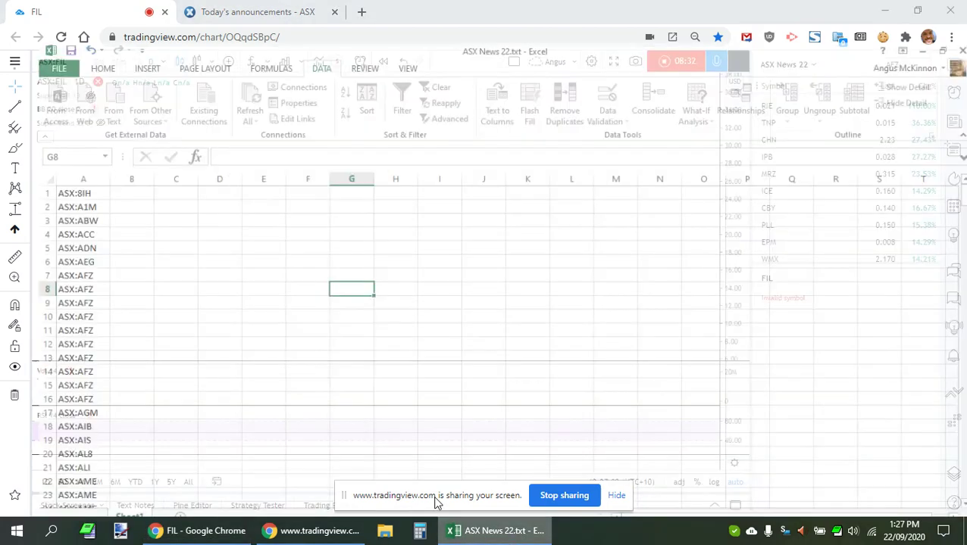
pyautogui.moveTo(55, 241); pyautogui.dragTo(56, 368)
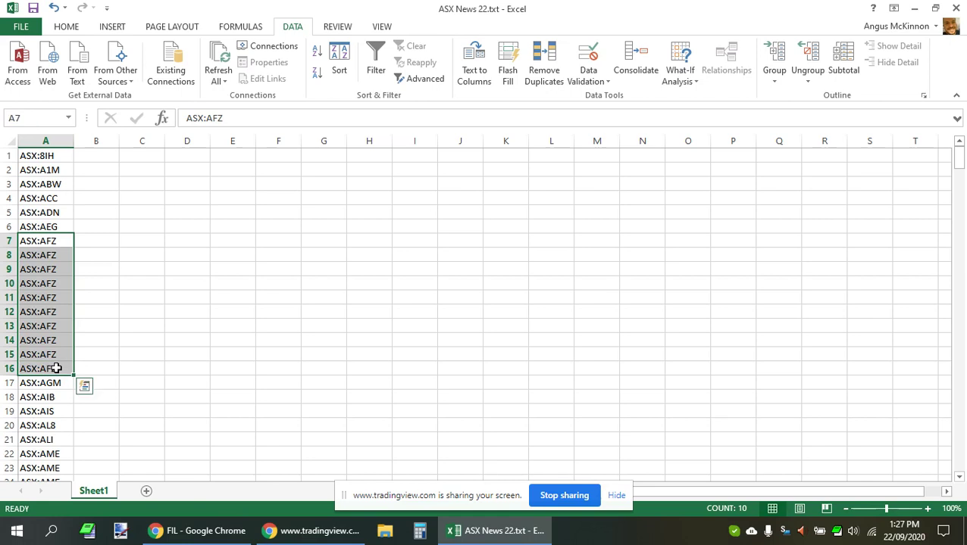
pyautogui.scroll(-7, 76, 348)
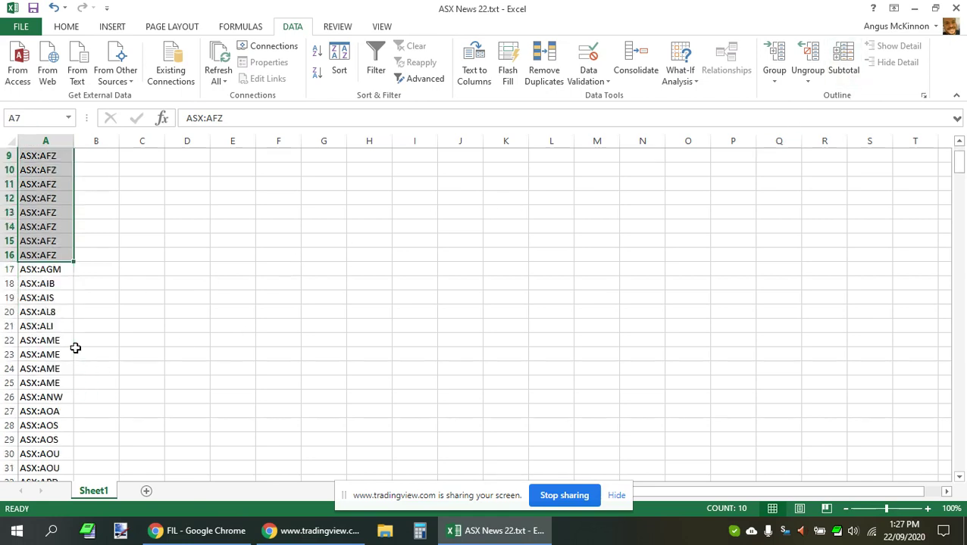
pyautogui.moveTo(59, 284)
pyautogui.mouseDown()
pyautogui.moveTo(51, 323)
pyautogui.moveTo(64, 301)
pyautogui.mouseUp()
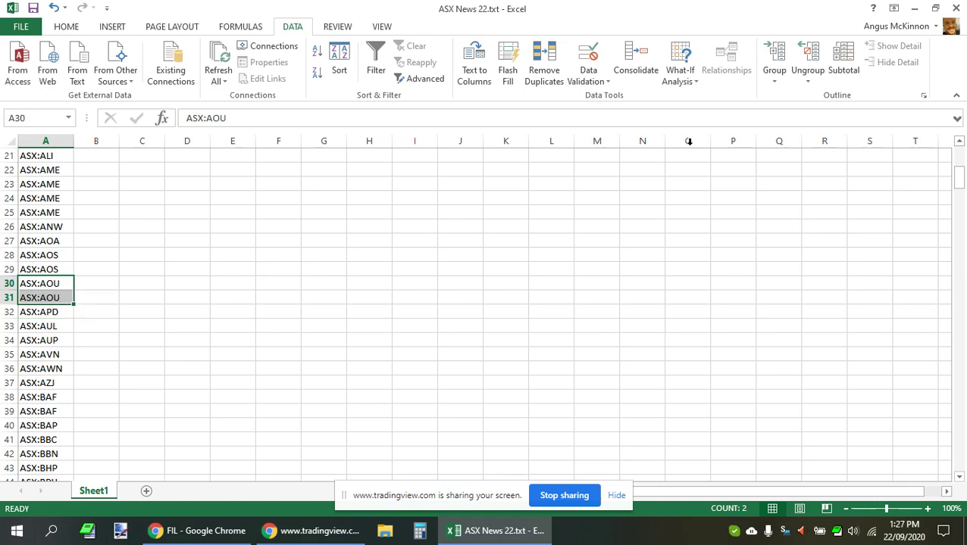
pyautogui.click(917, 8)
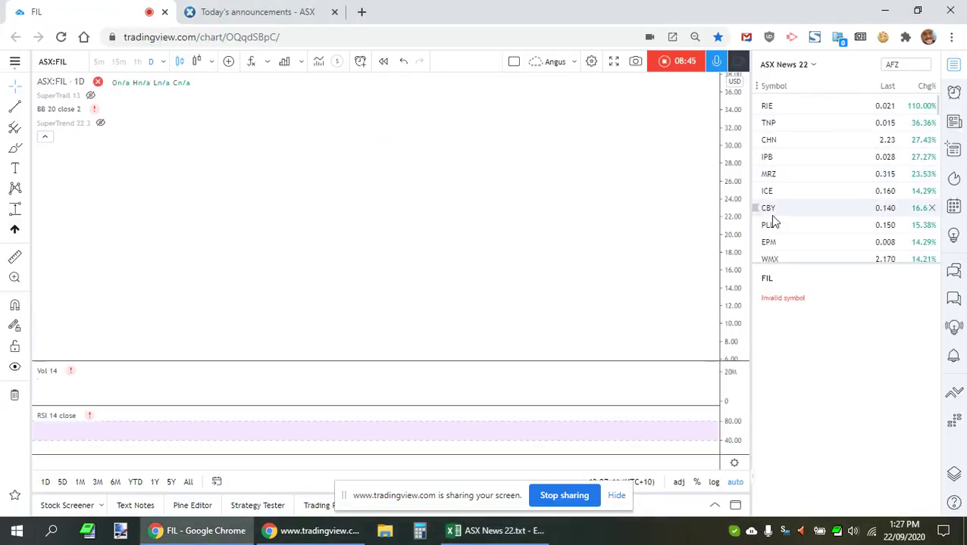
pyautogui.scroll(-1, 842, 197)
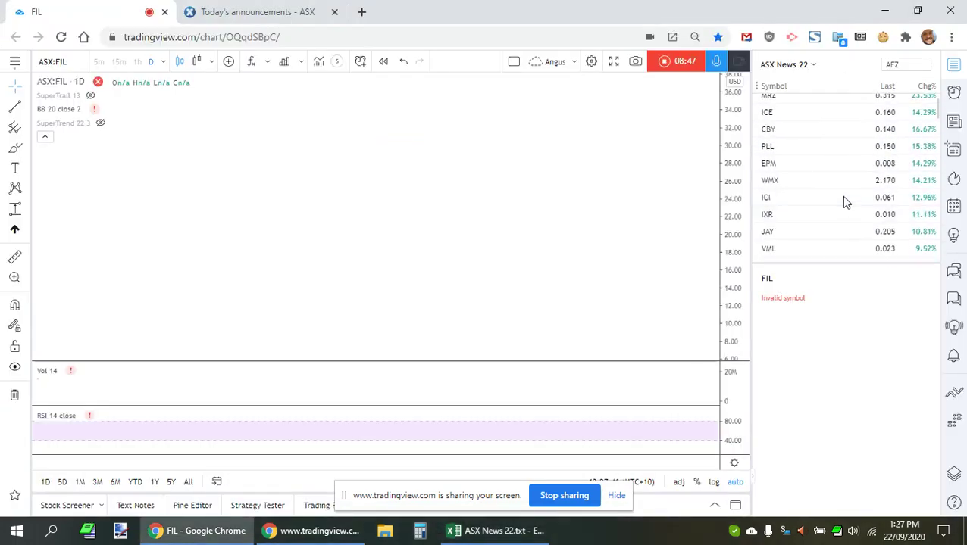
pyautogui.scroll(2, 841, 197)
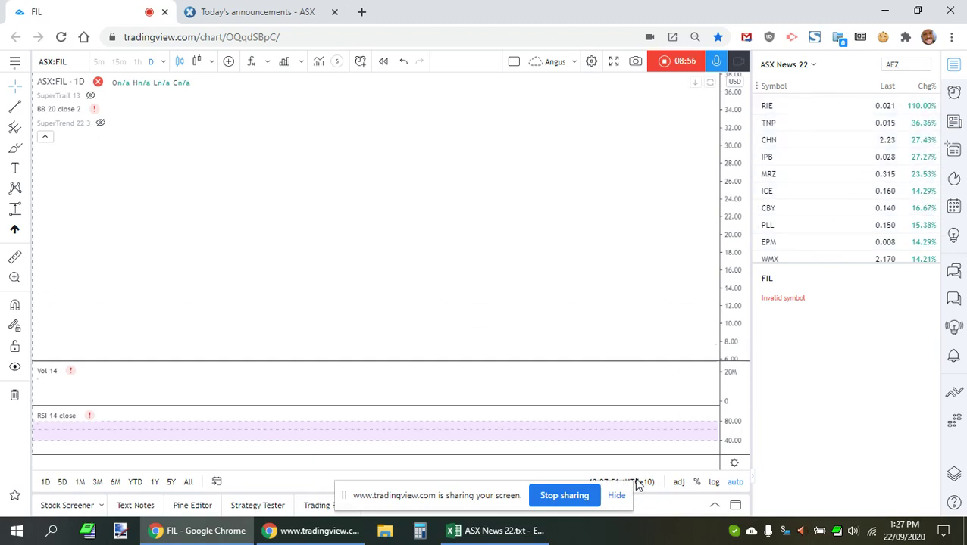
# Hide the screen-sharing notice, open the Stock Screener and apply its Reset screen without saving the current screen's changes
pyautogui.click(618, 498)
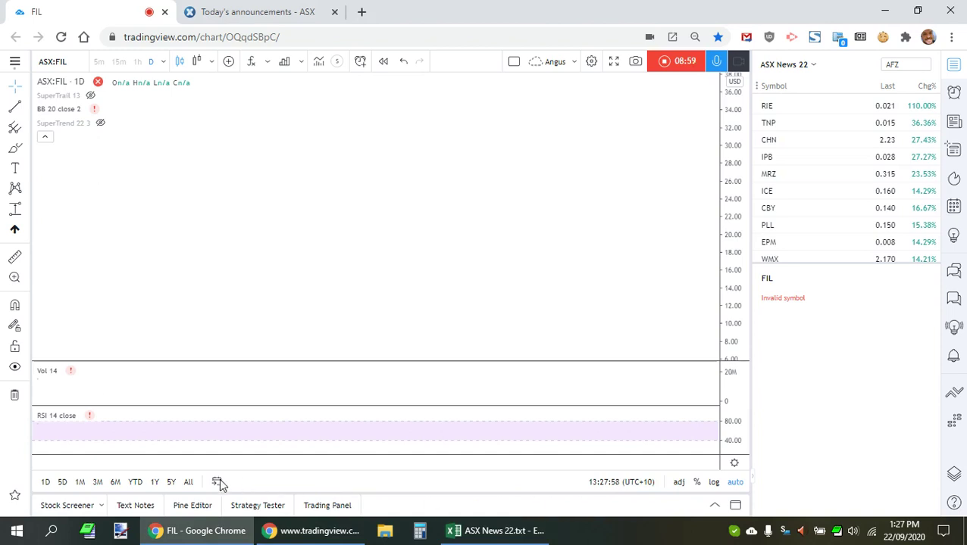
pyautogui.click(67, 505)
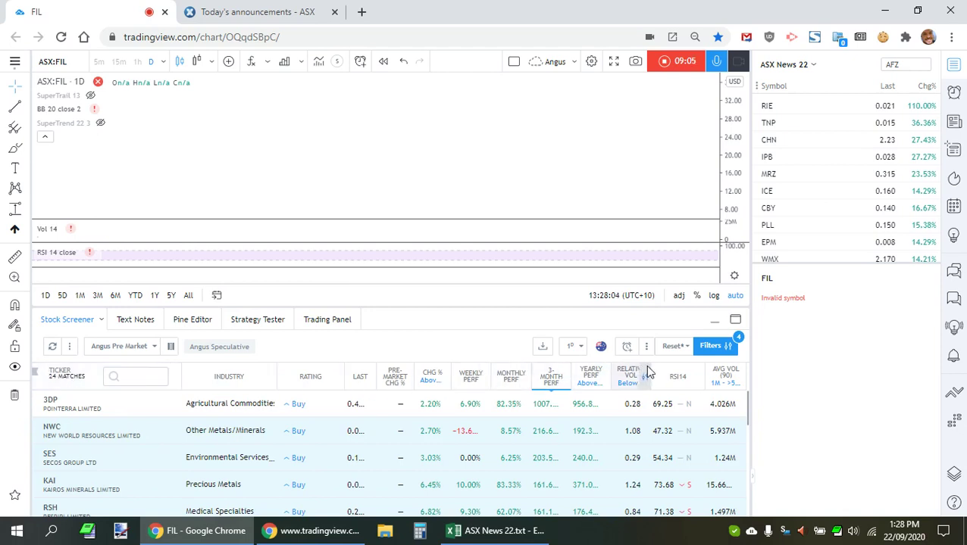
pyautogui.click(689, 353)
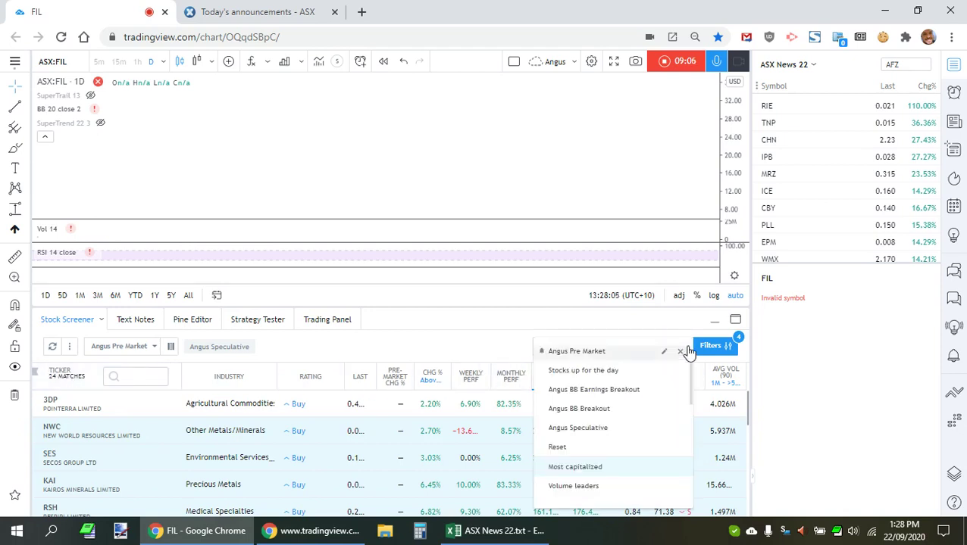
pyautogui.click(590, 456)
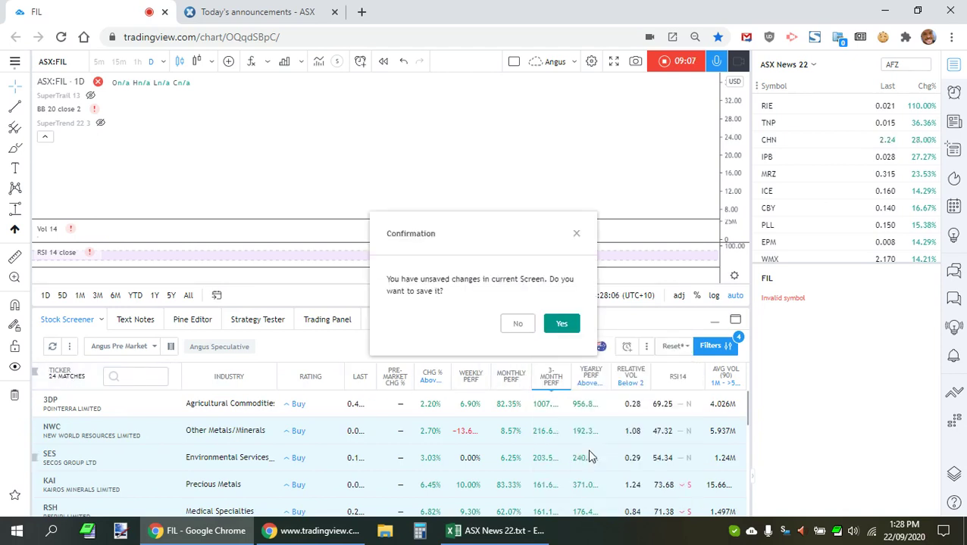
pyautogui.click(518, 327)
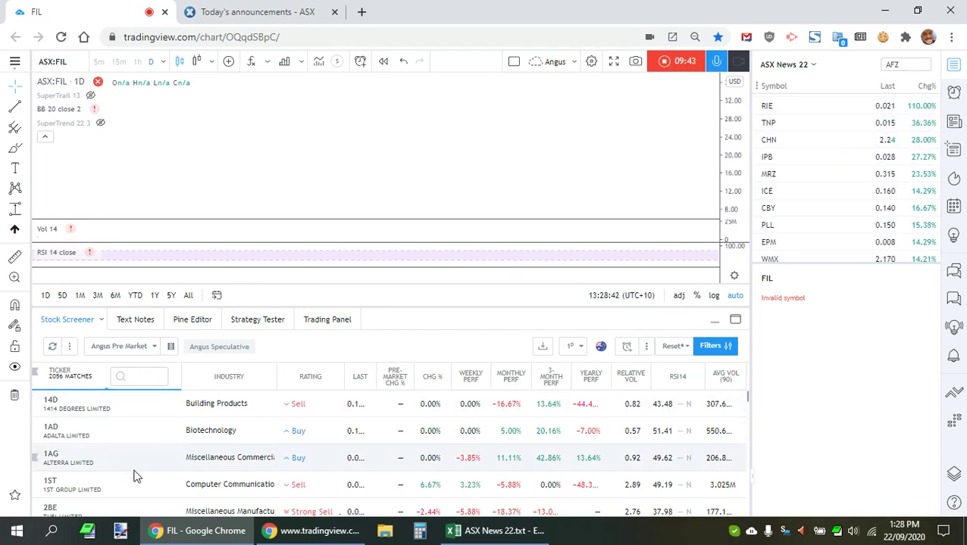
# Open the MRZ chart from the watchlist and unflag all symbols in the system, confirming the removal
pyautogui.click(841, 173)
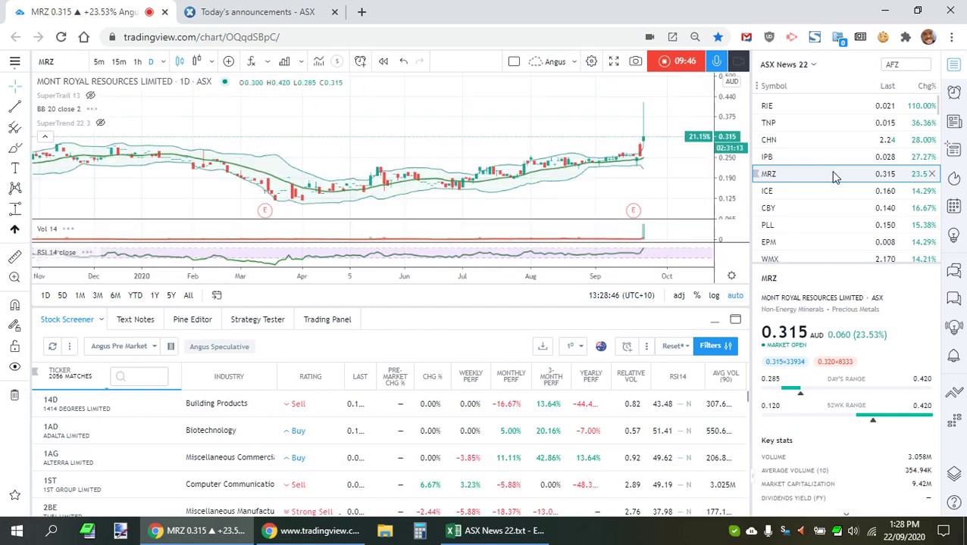
pyautogui.rightClick(832, 174)
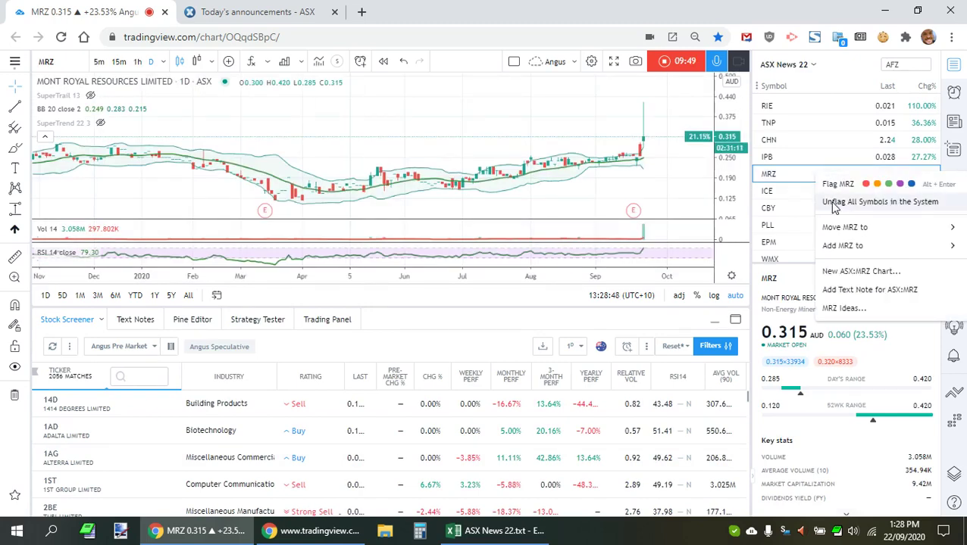
pyautogui.click(887, 203)
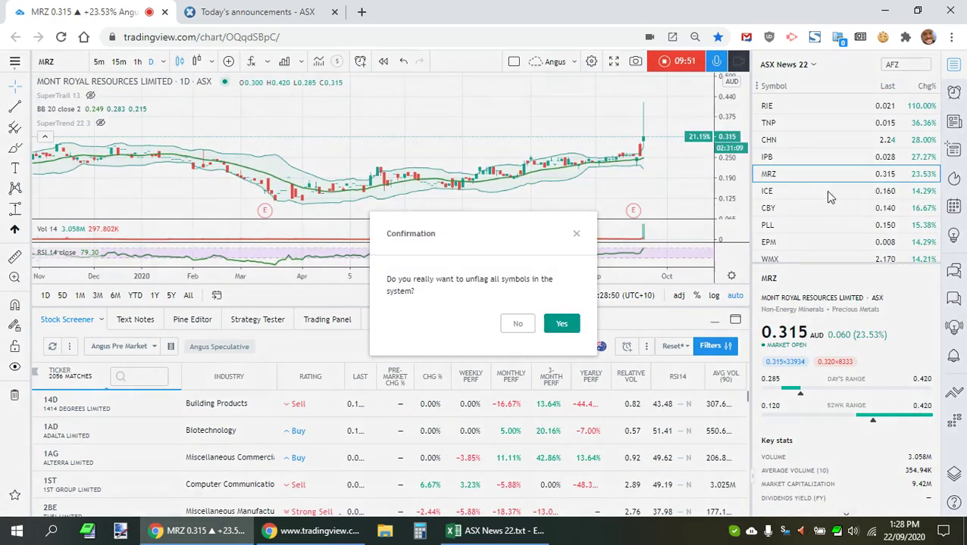
pyautogui.click(570, 324)
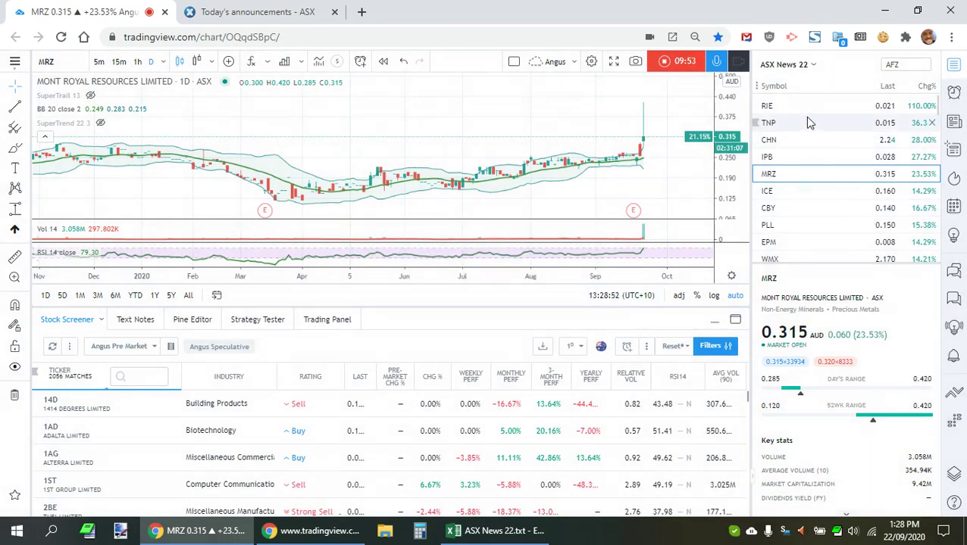
# Select every symbol in the ASX News 22 watchlist, starting from RIE, and flag them all purple
pyautogui.click(808, 113)
pyautogui.hotkey('ctrl', 'a')
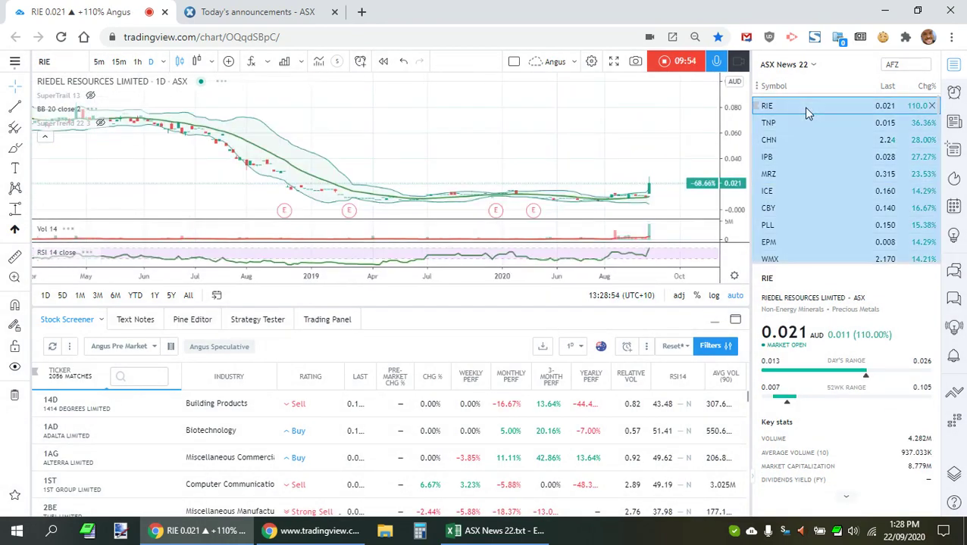
pyautogui.click(756, 112)
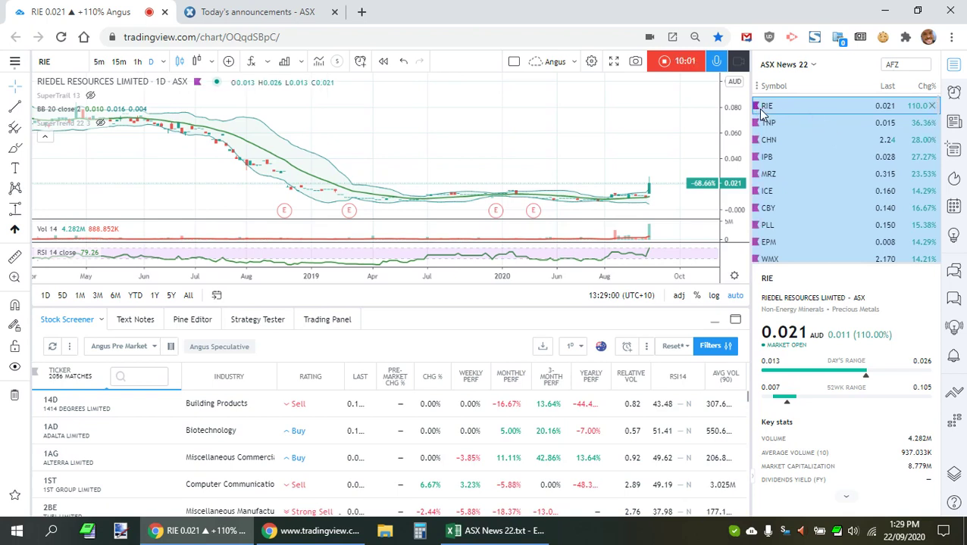
# Change the flag of all selected ASX News 22 symbols to green and limit the Stock Screener to green-flagged tickers
pyautogui.click(759, 110)
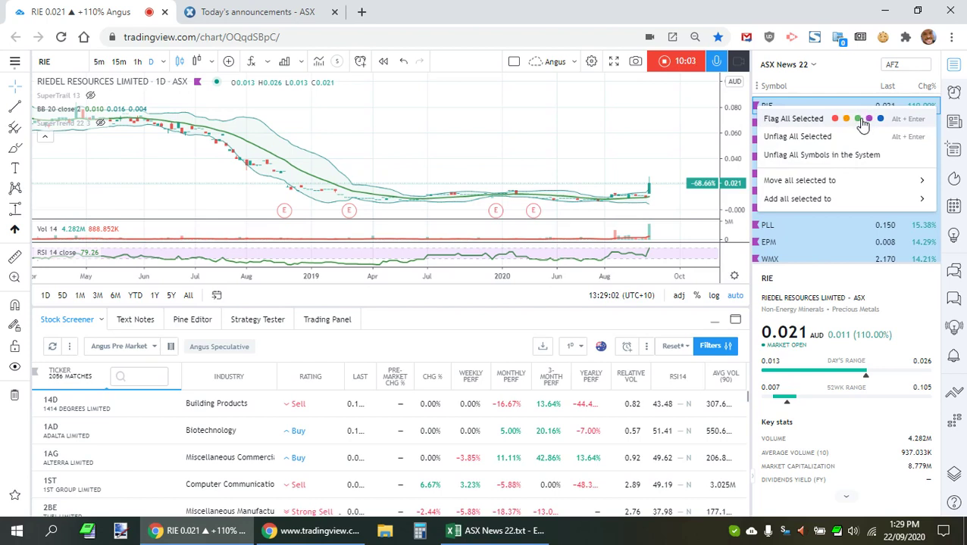
pyautogui.click(861, 122)
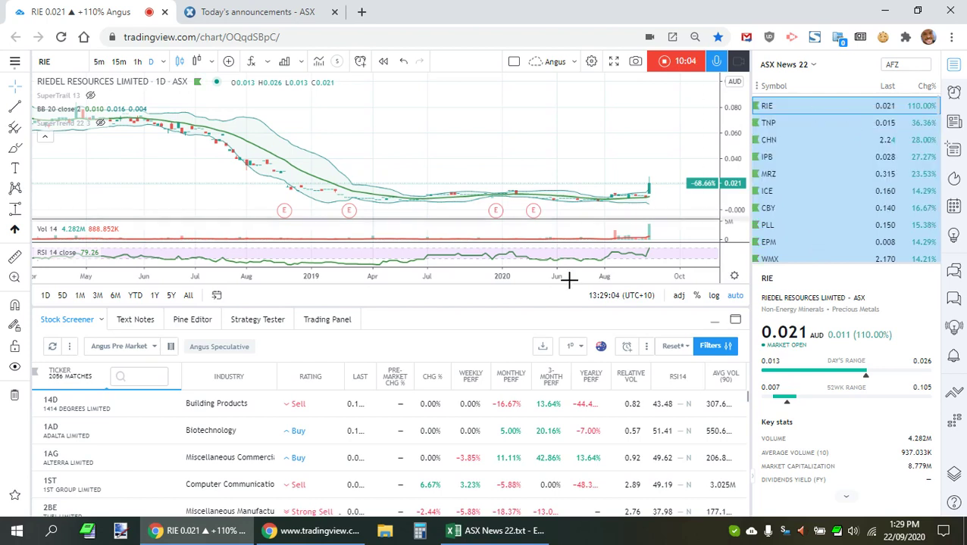
pyautogui.click(35, 376)
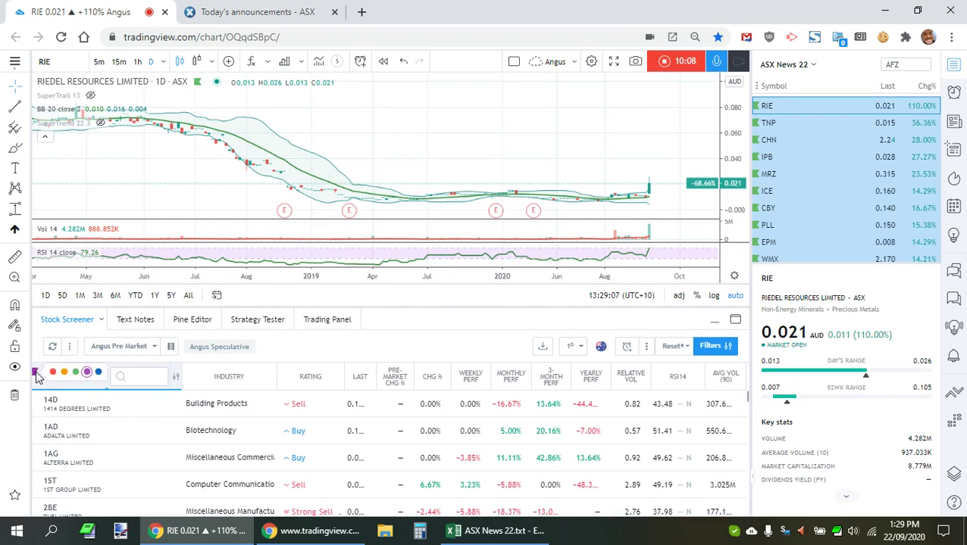
pyautogui.click(75, 373)
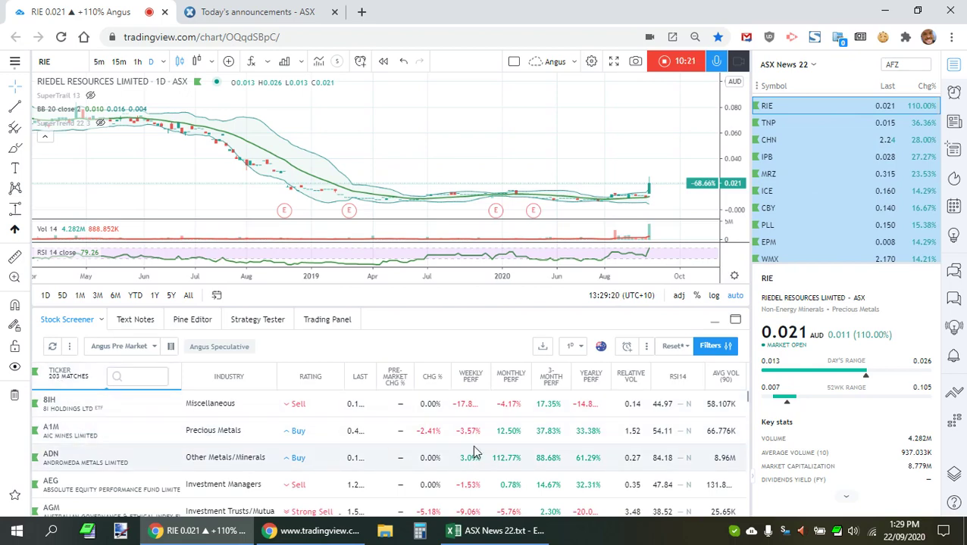
# Sort the screener results by daily change percentage, highest first, and examine the TNP and CHN price charts
pyautogui.click(429, 375)
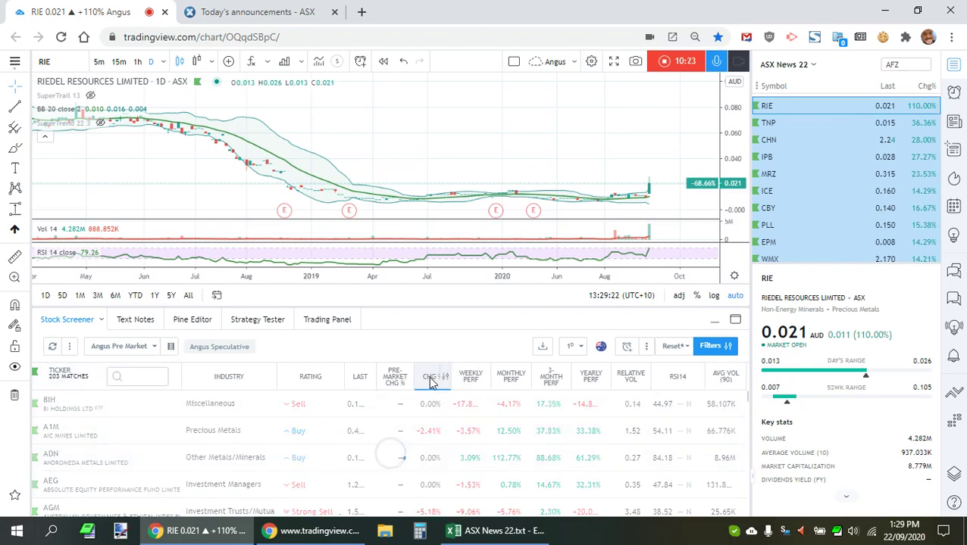
pyautogui.click(428, 376)
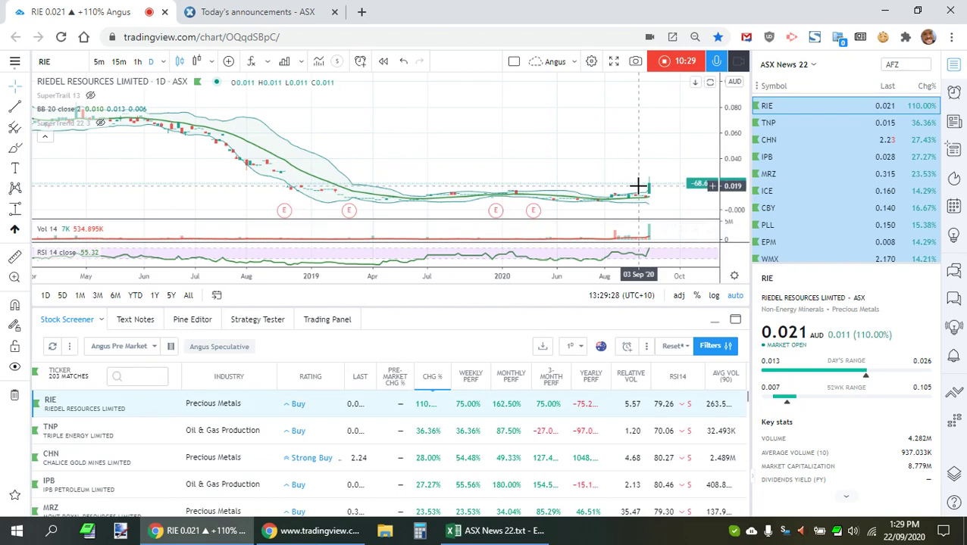
pyautogui.click(138, 430)
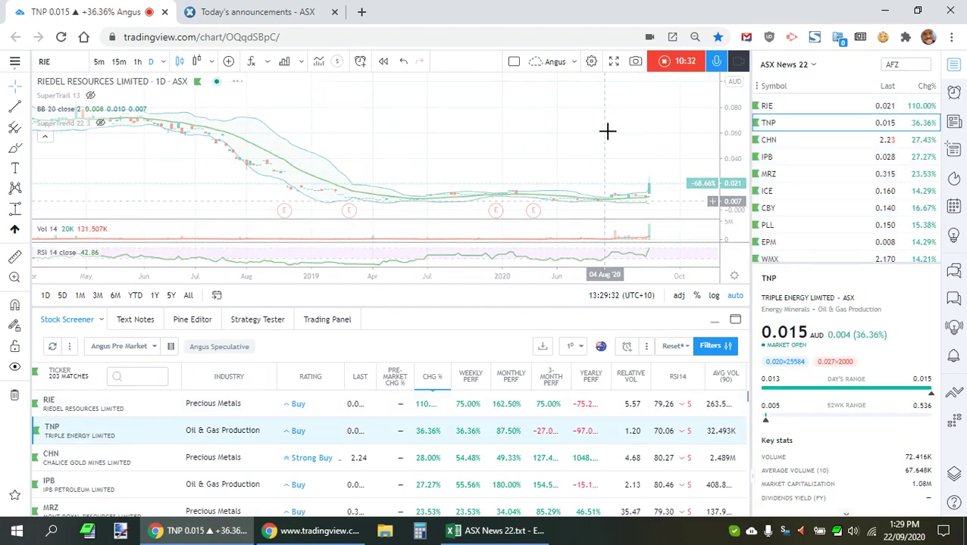
pyautogui.scroll(6, 630, 177)
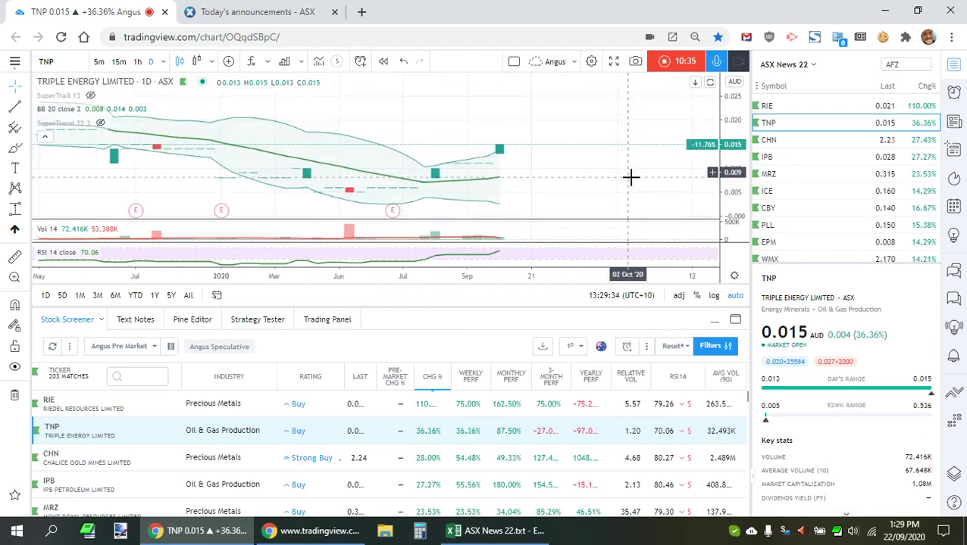
pyautogui.click(239, 457)
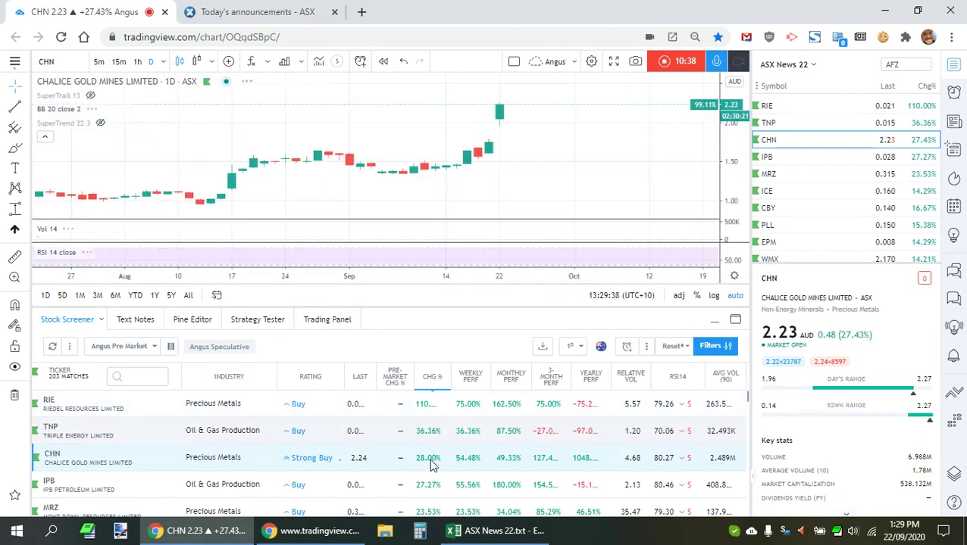
pyautogui.scroll(-4, 550, 179)
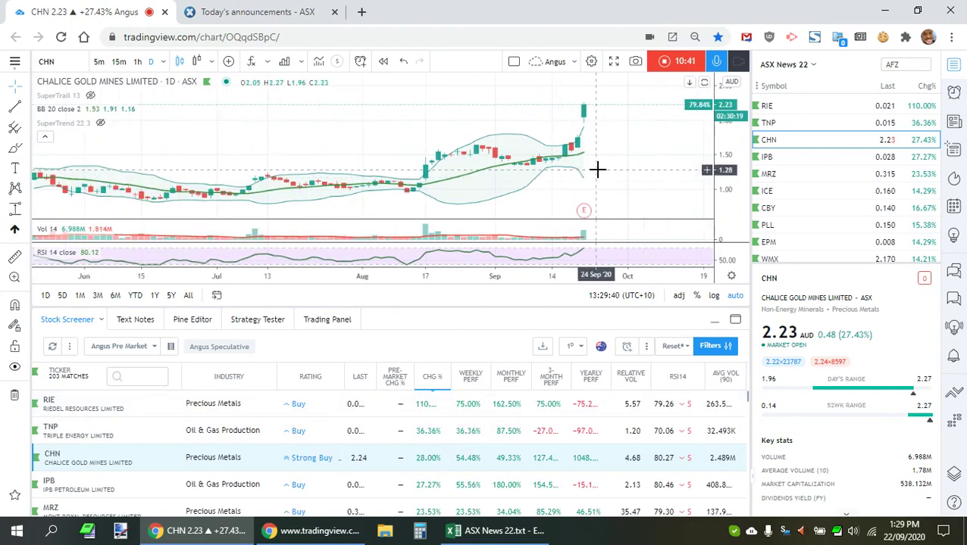
pyautogui.scroll(-4, 597, 170)
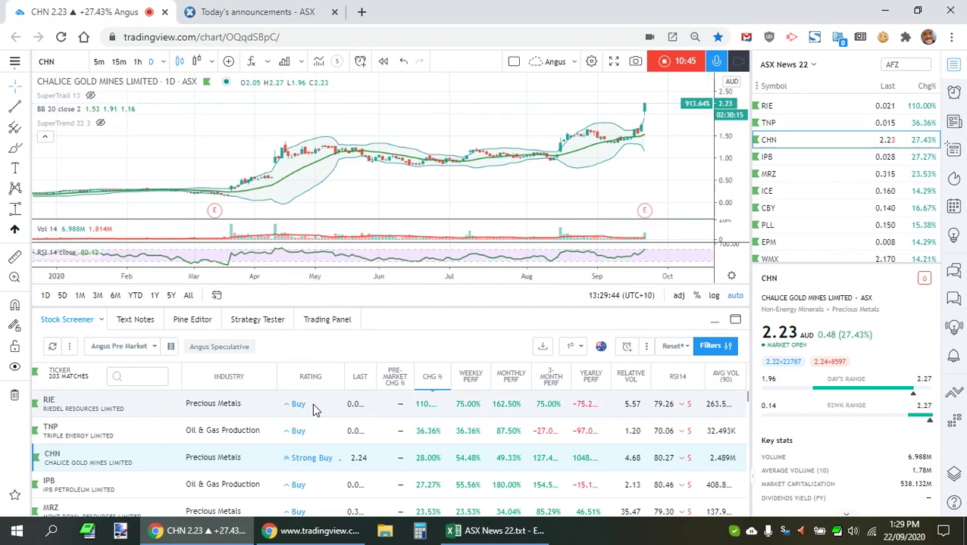
pyautogui.scroll(4, 652, 176)
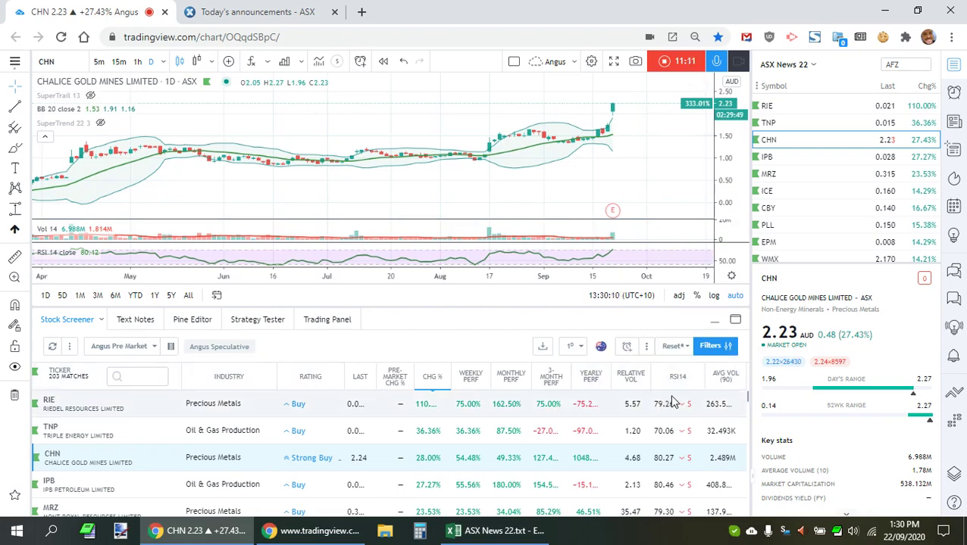
# Filter the screener by 90-day average volume with a minimum of 1M
pyautogui.moveTo(740, 383)
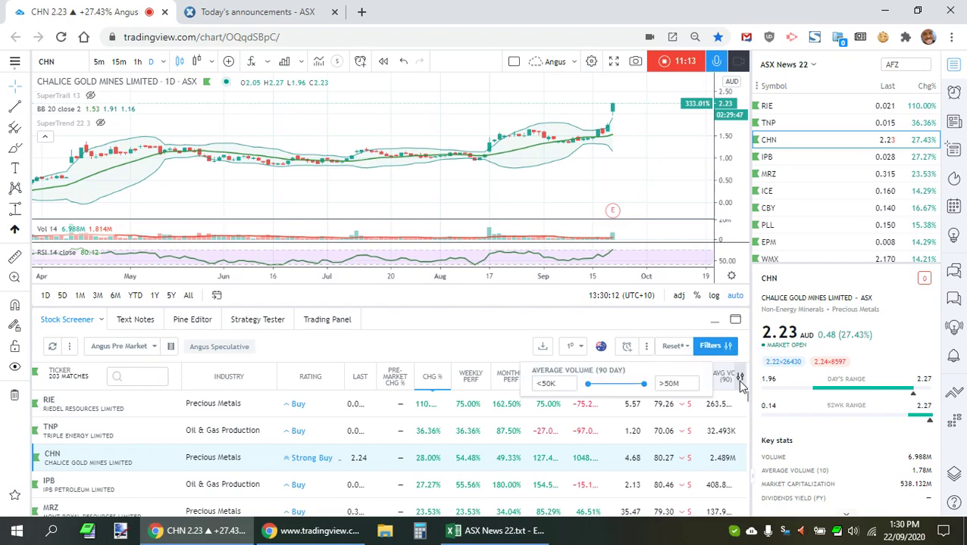
pyautogui.click(562, 384)
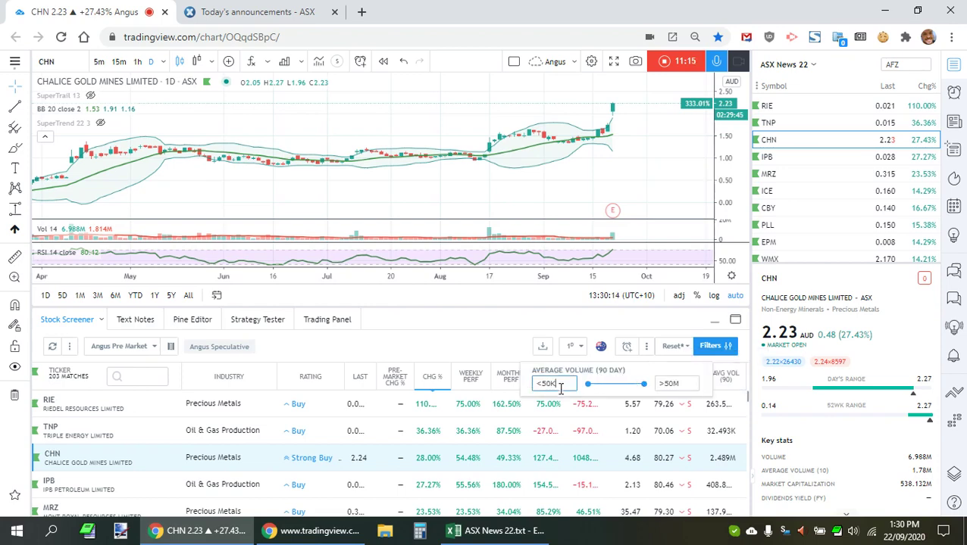
pyautogui.write('1M')
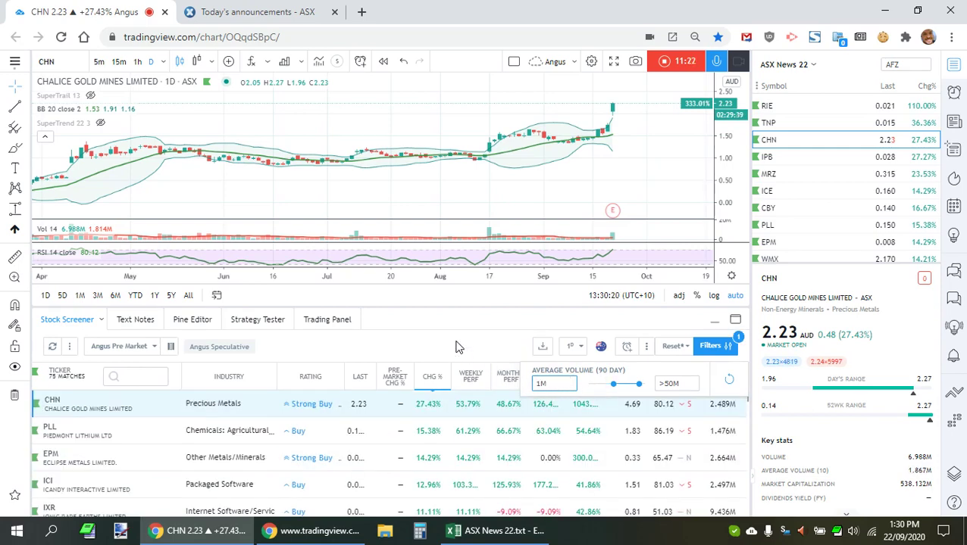
pyautogui.click(457, 343)
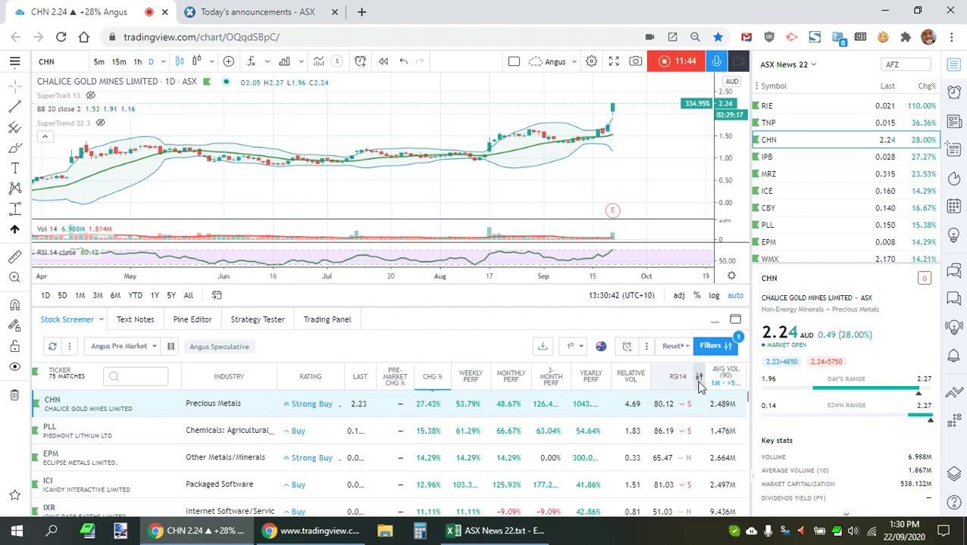
# Filter the screener to stocks with a yearly performance above 50
pyautogui.click(605, 378)
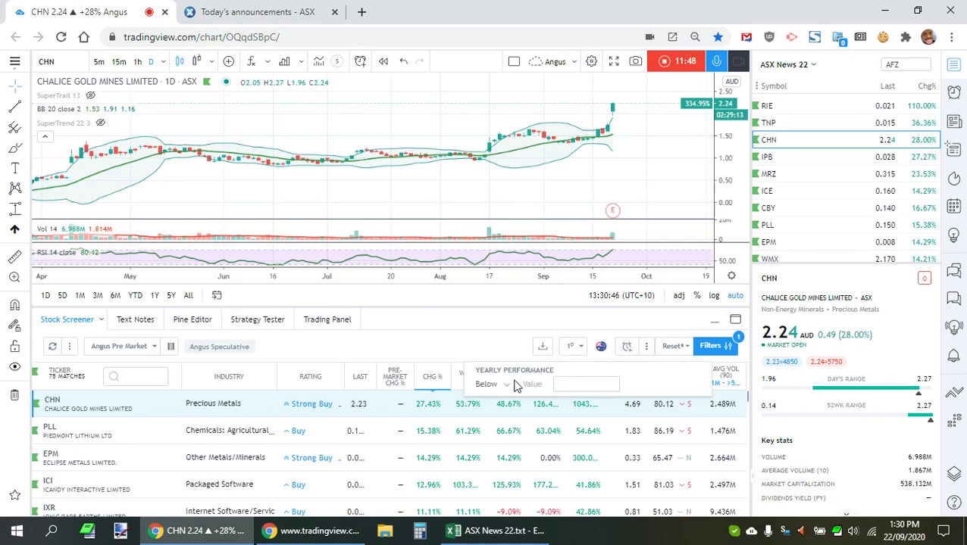
pyautogui.click(503, 385)
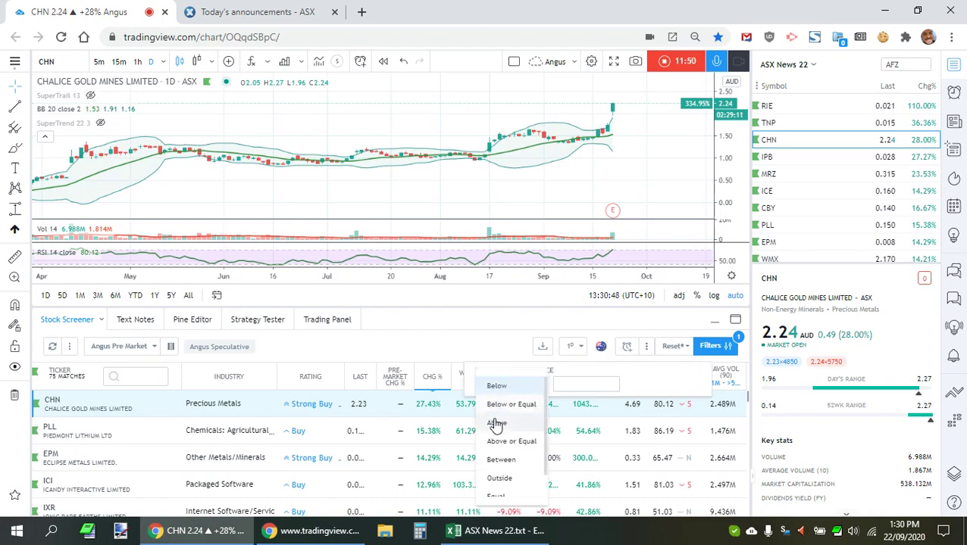
pyautogui.click(489, 421)
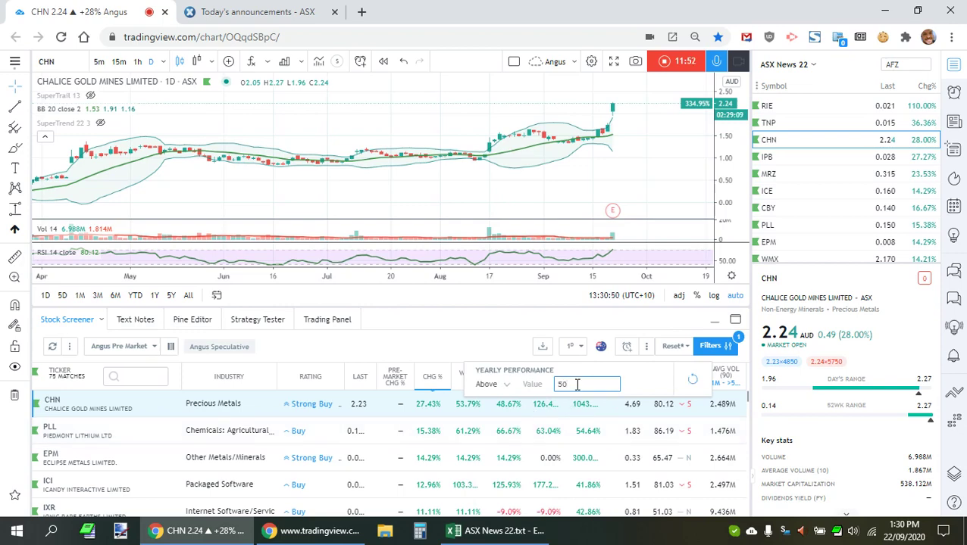
pyautogui.click(455, 346)
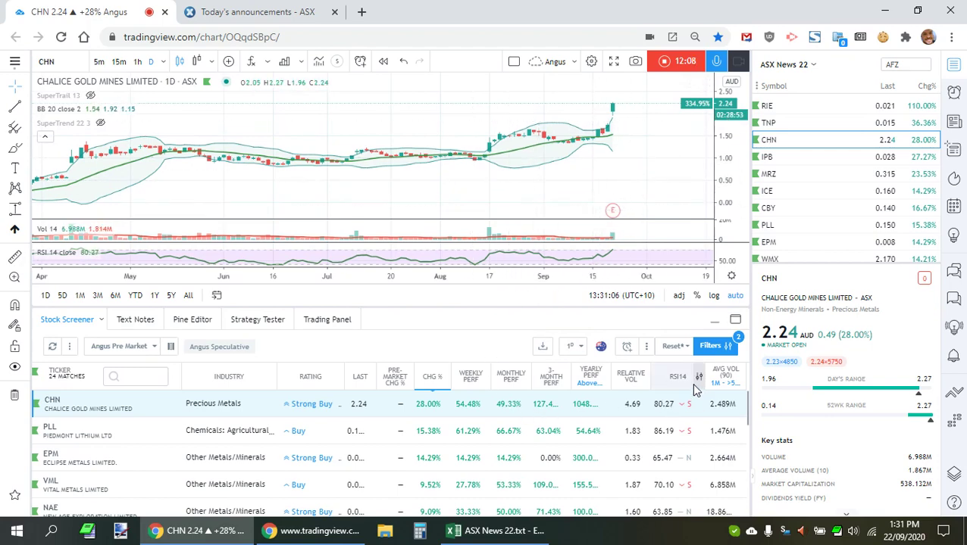
# Add screener filters for a relative volume below 1 and a last price above .1
pyautogui.click(645, 378)
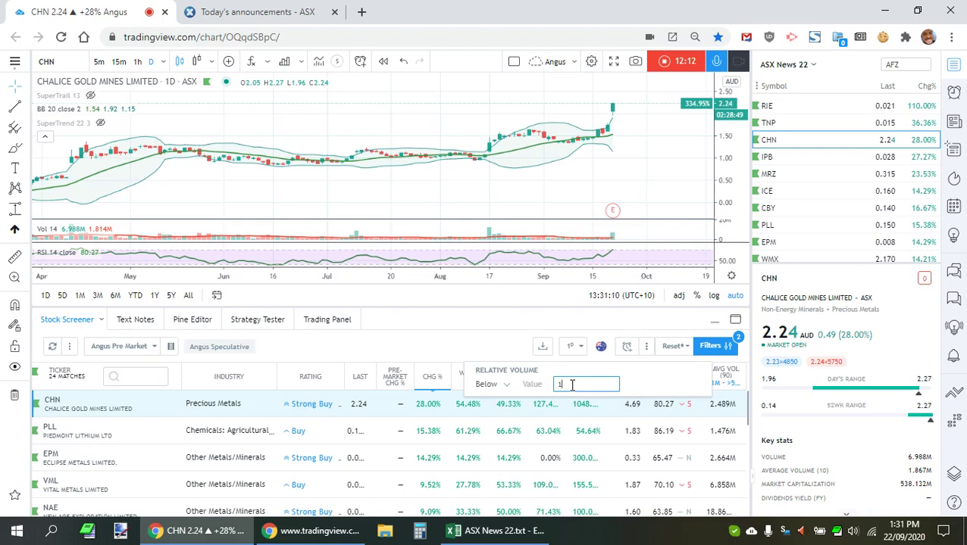
pyautogui.click(479, 352)
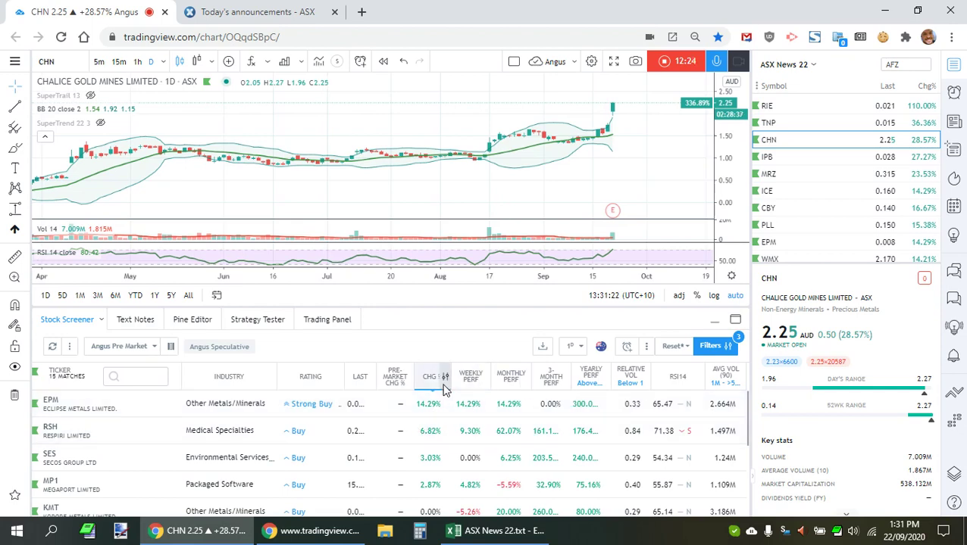
pyautogui.click(370, 378)
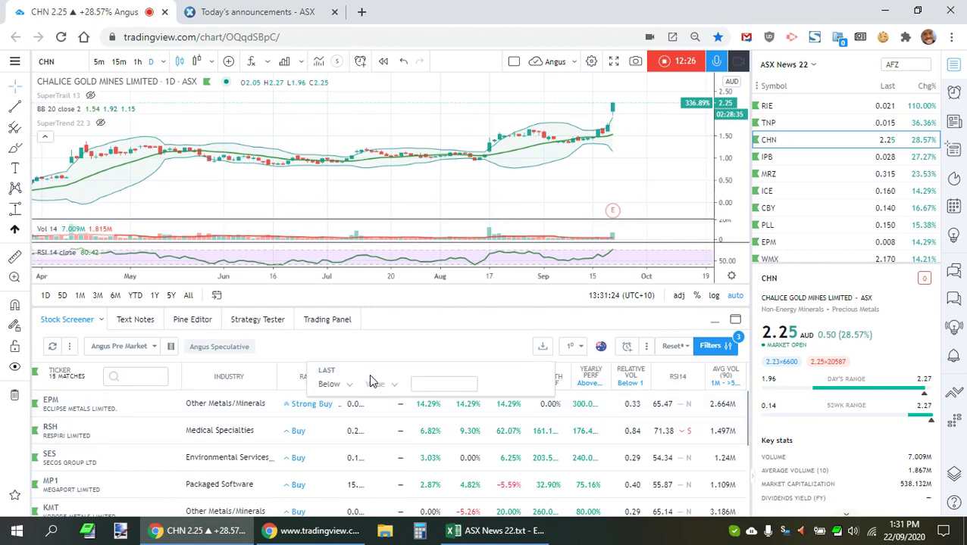
pyautogui.click(347, 386)
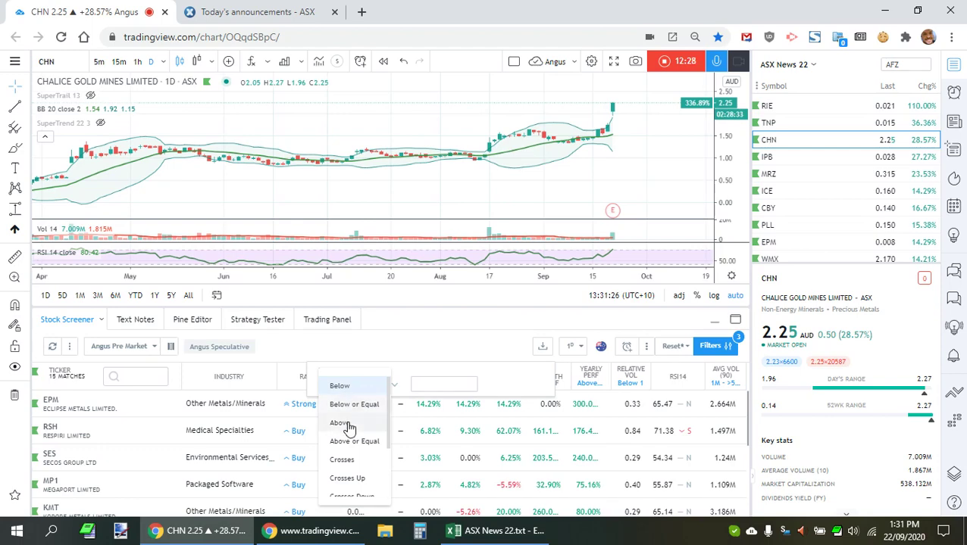
pyautogui.click(343, 423)
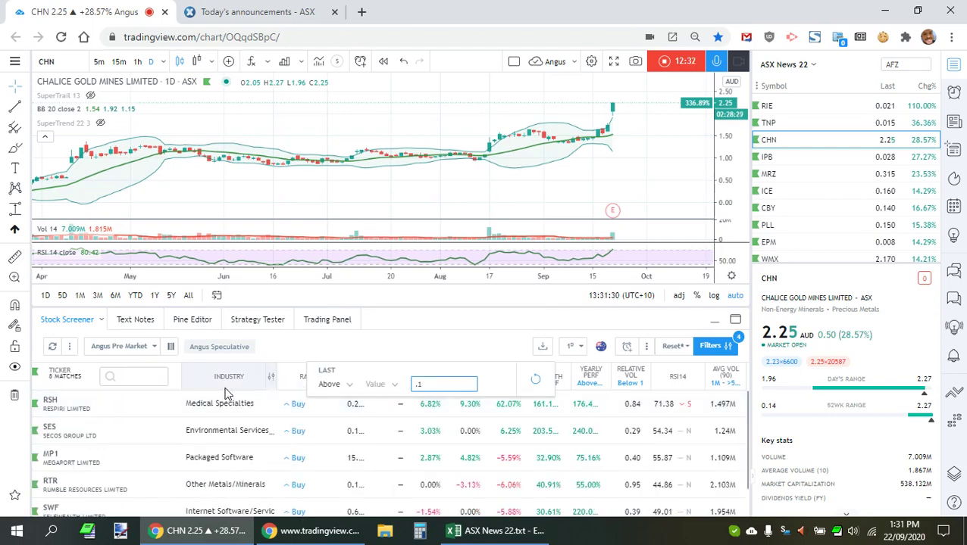
pyautogui.click(386, 345)
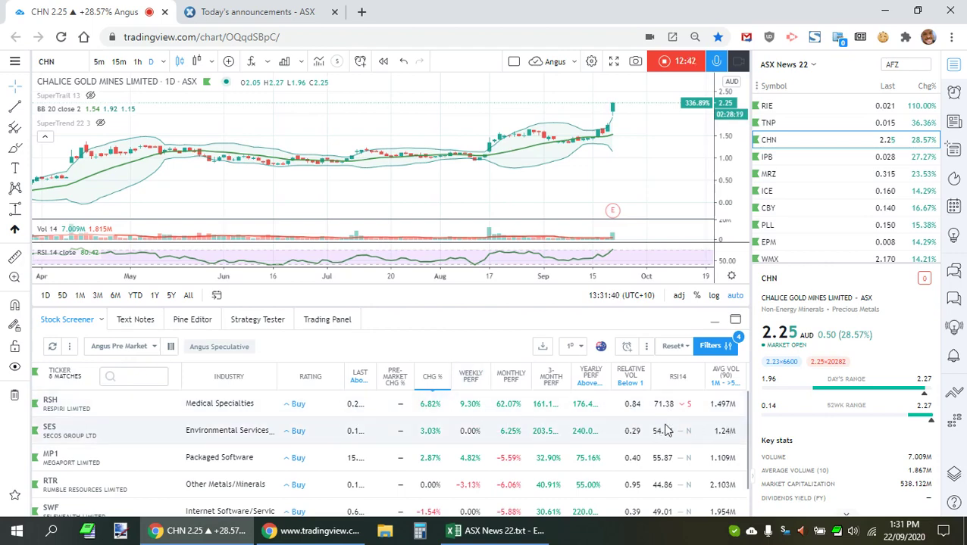
# Filter the screener to stocks with a 14-period Relative Strength Index below 70
pyautogui.click(698, 378)
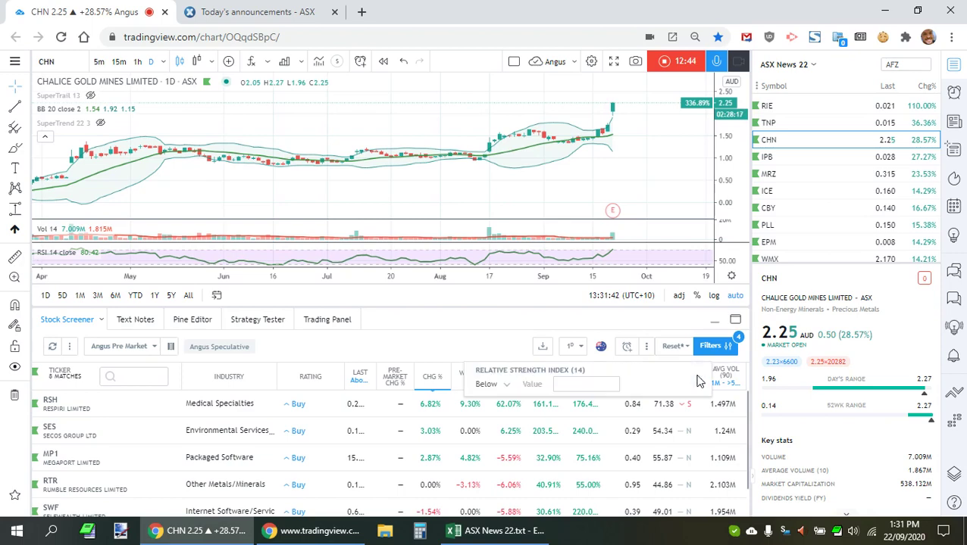
pyautogui.click(570, 384)
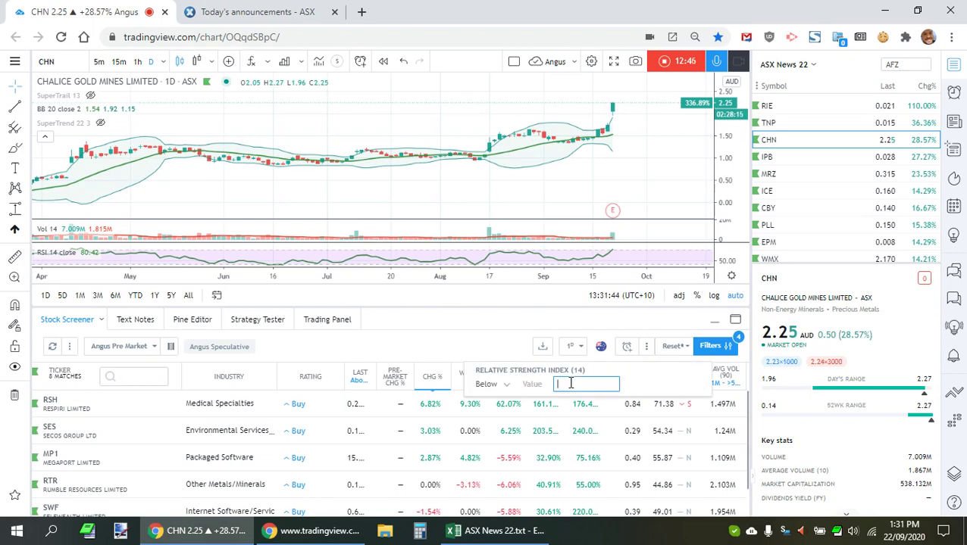
pyautogui.write('70')
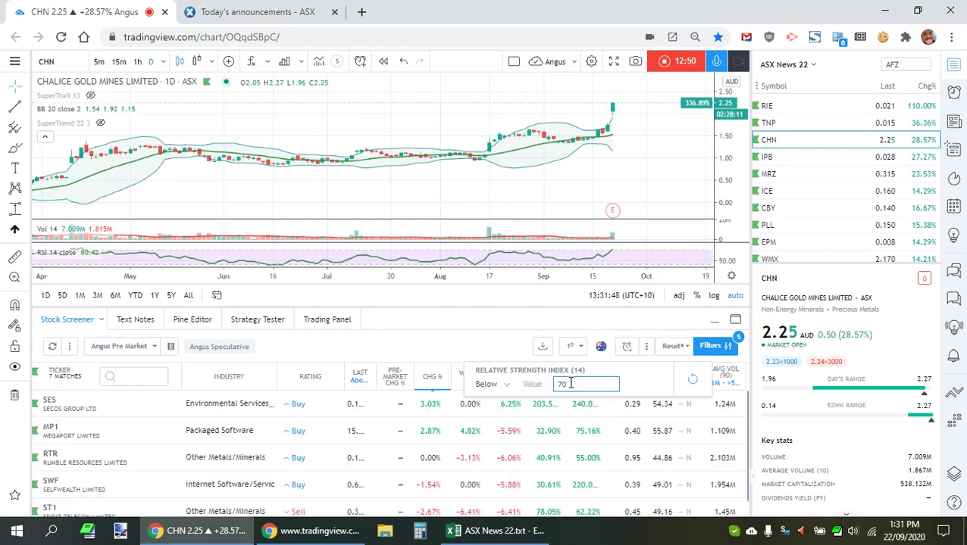
pyautogui.click(460, 354)
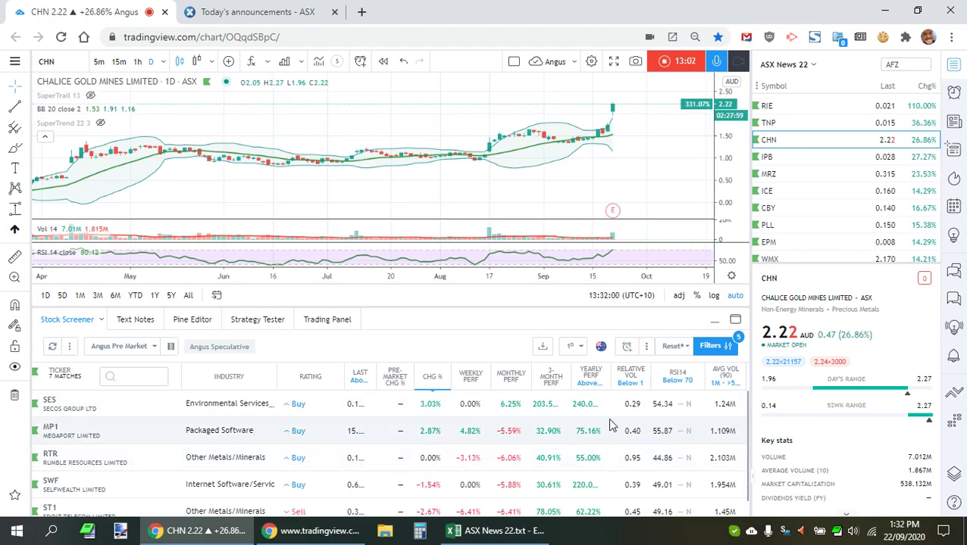
# Sort the matches by 3-month performance, highest first, and examine the EXR price chart
pyautogui.click(550, 381)
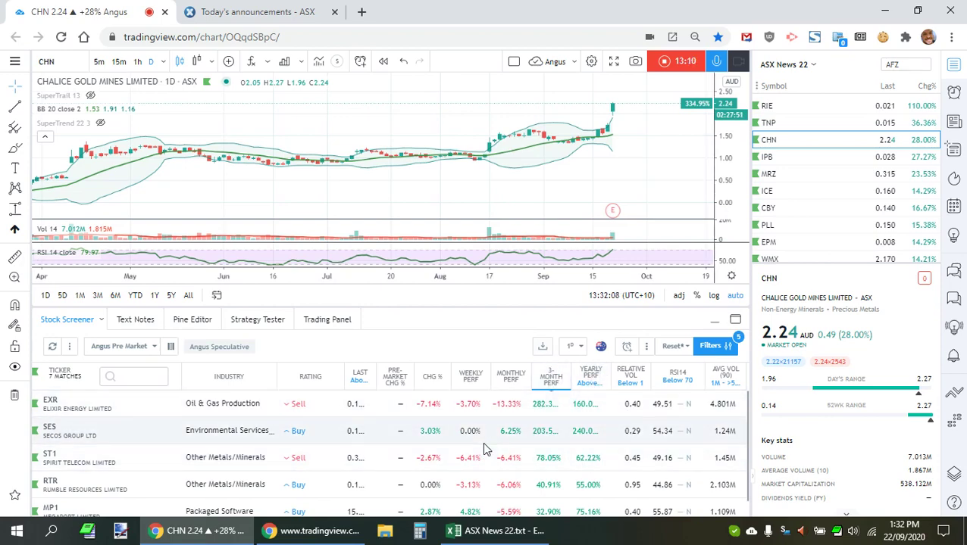
pyautogui.click(89, 412)
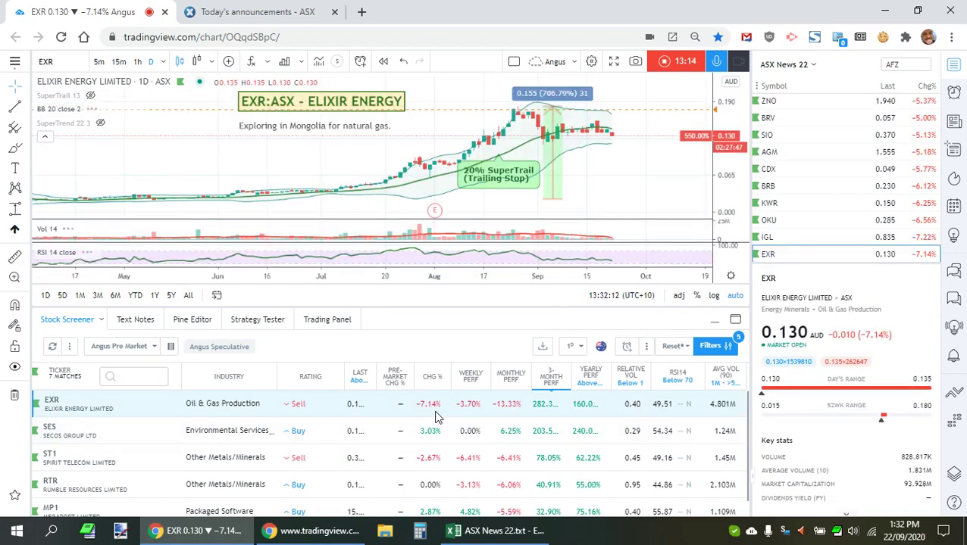
pyautogui.scroll(3, 612, 179)
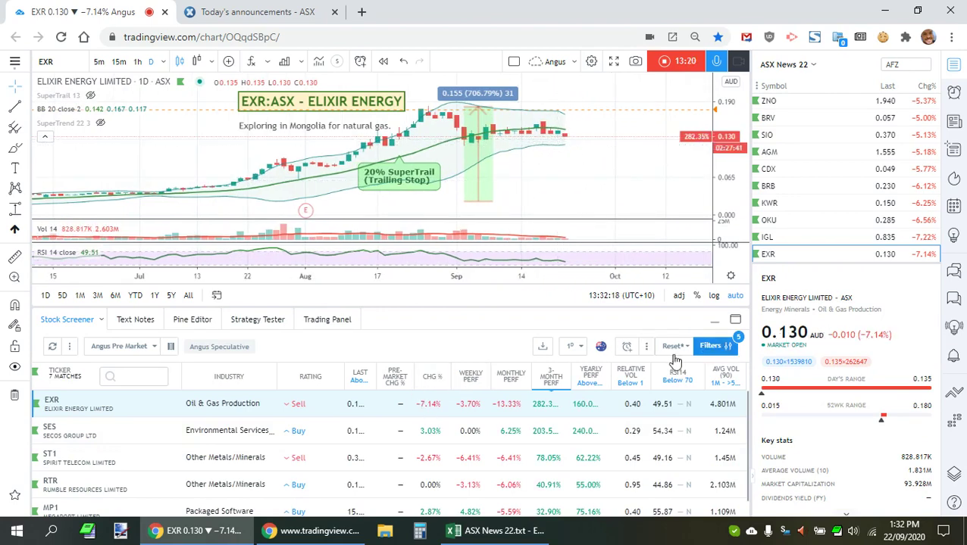
# Add a screener filter on the daily change percentage using the Above condition
pyautogui.click(445, 381)
pyautogui.click(421, 385)
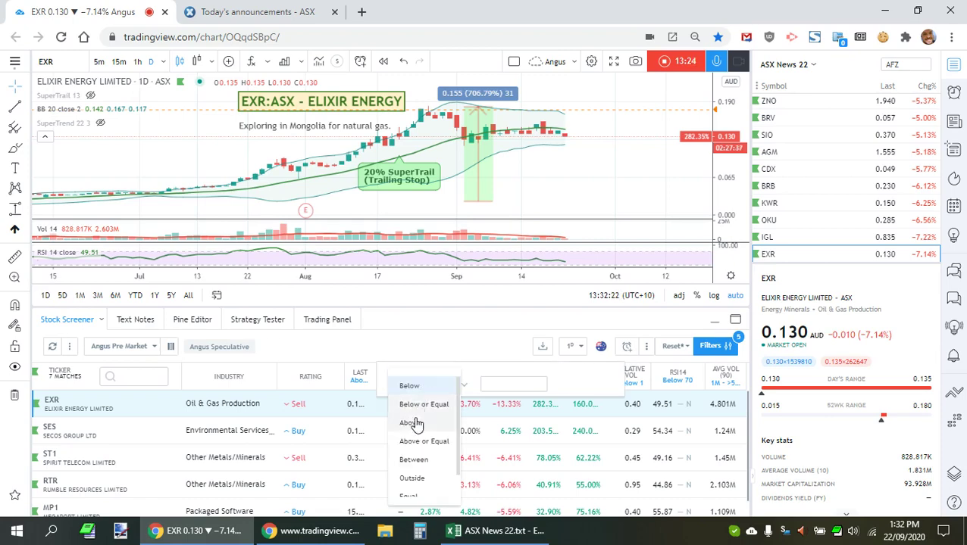
pyautogui.click(418, 424)
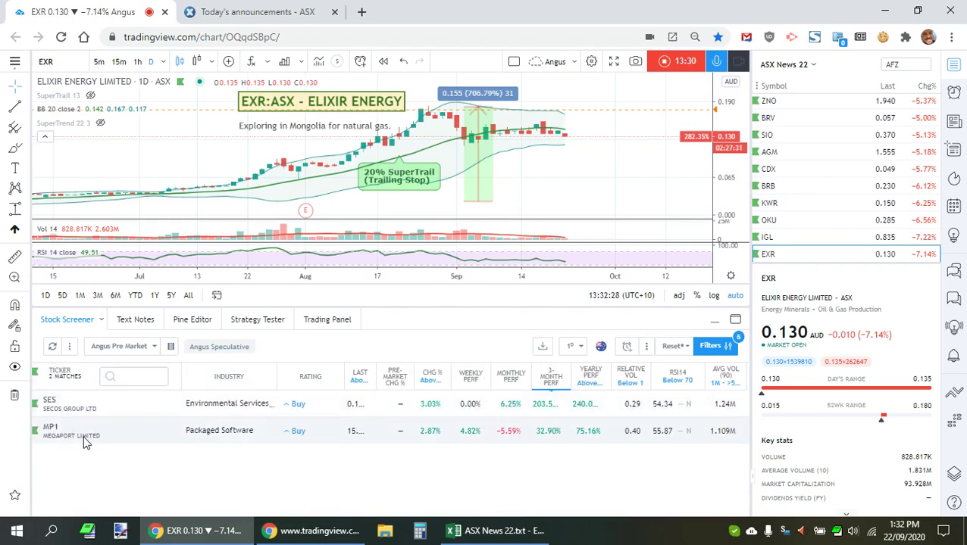
# Open the SES price chart from the screener matches and examine its recent trend at different time ranges
pyautogui.click(254, 408)
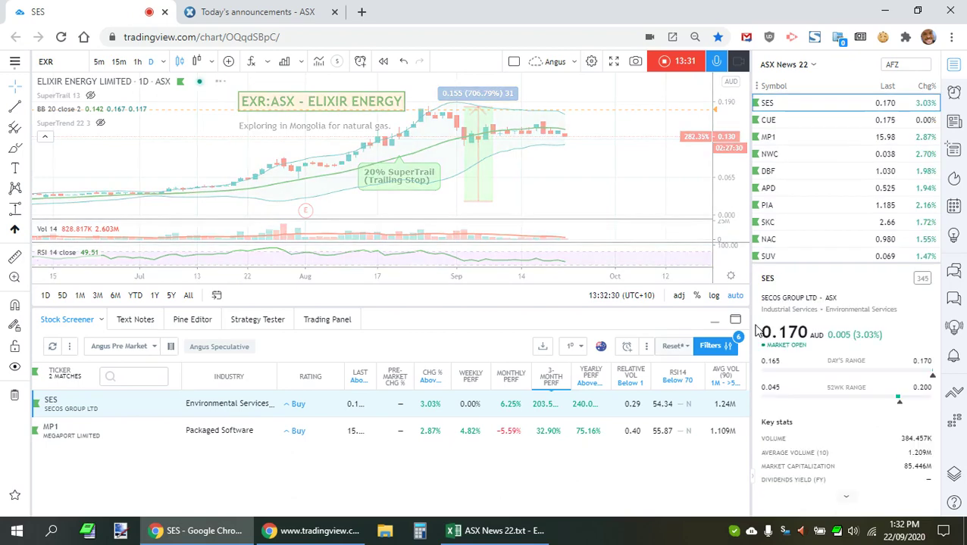
pyautogui.scroll(-5, 626, 188)
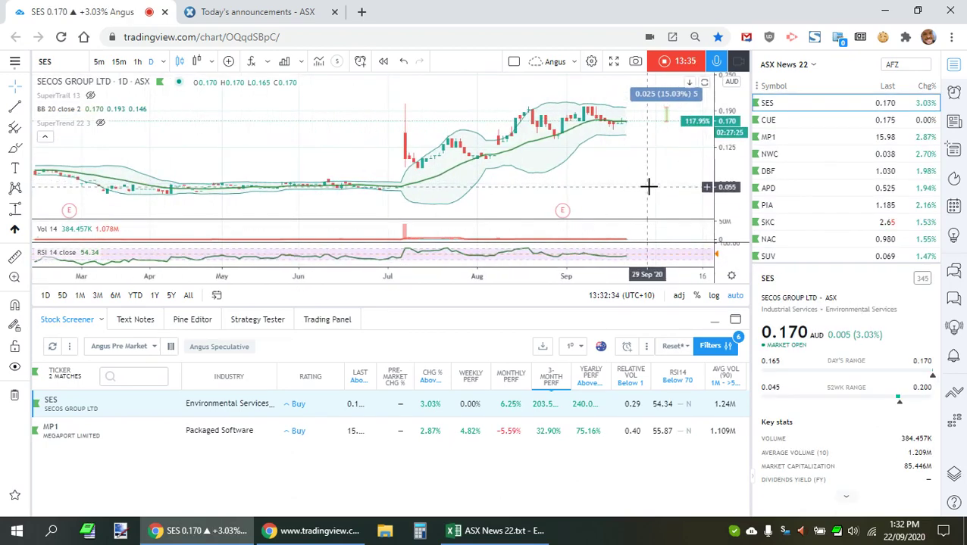
pyautogui.scroll(3, 646, 193)
pyautogui.scroll(3, 645, 193)
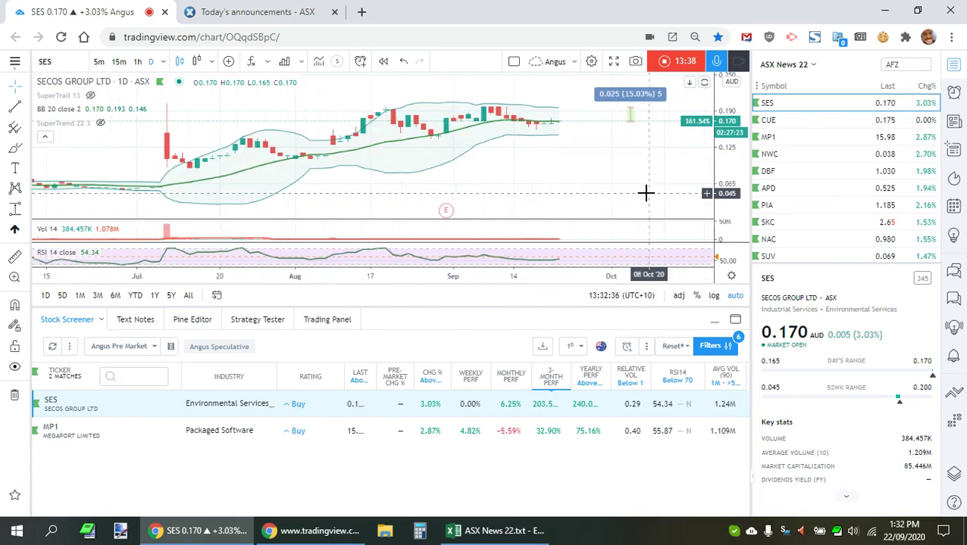
# Open the MP1 chart from the screener matches and delete the "20% Trail" callout from it
pyautogui.click(178, 433)
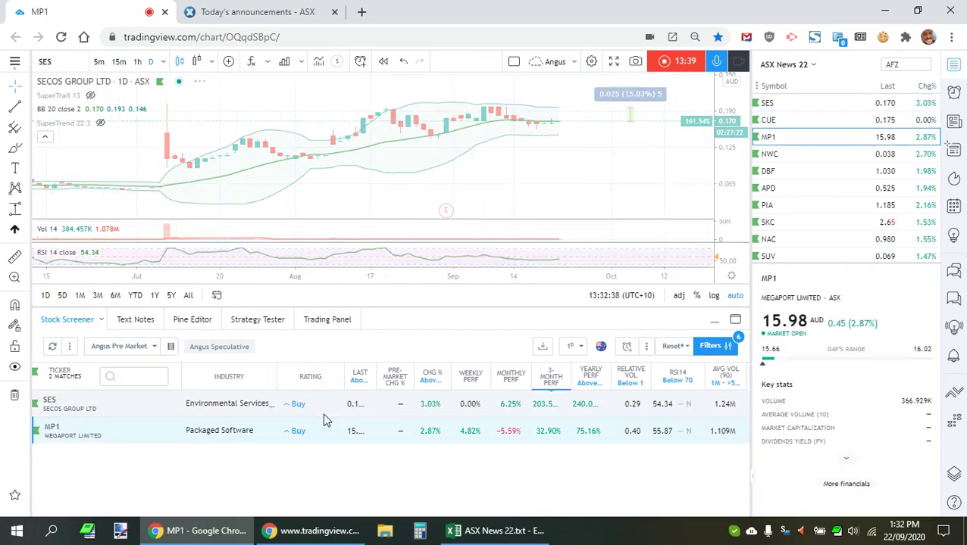
pyautogui.scroll(-5, 587, 172)
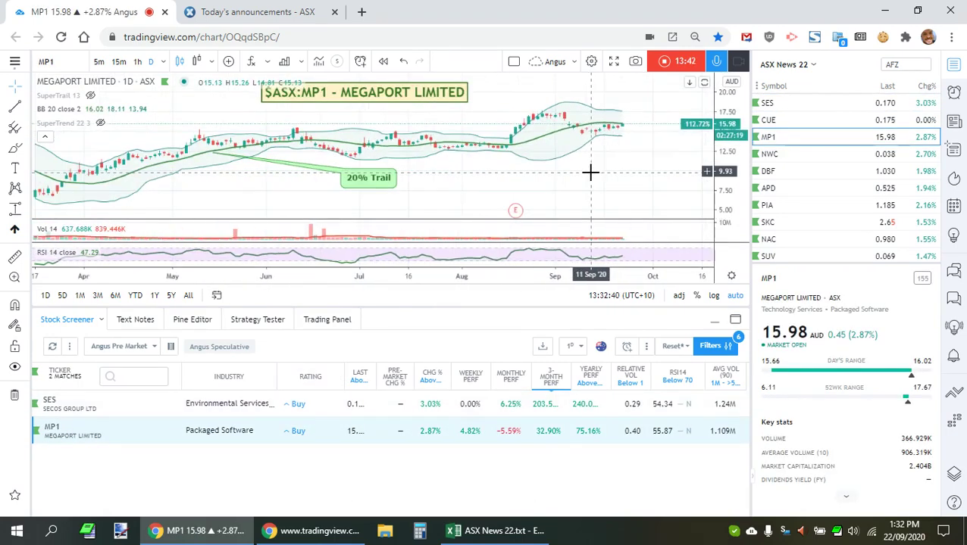
pyautogui.moveTo(503, 188); pyautogui.dragTo(410, 187)
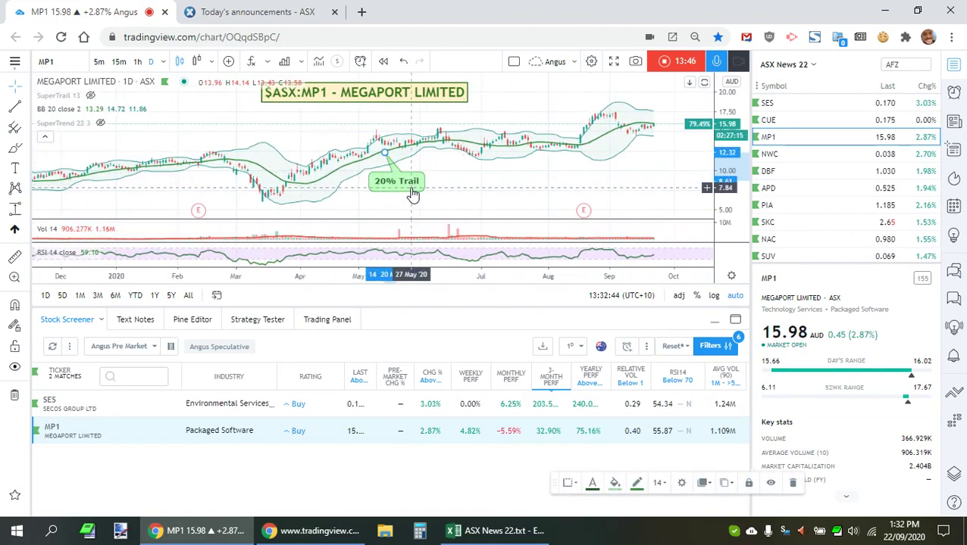
pyautogui.press('Delete')
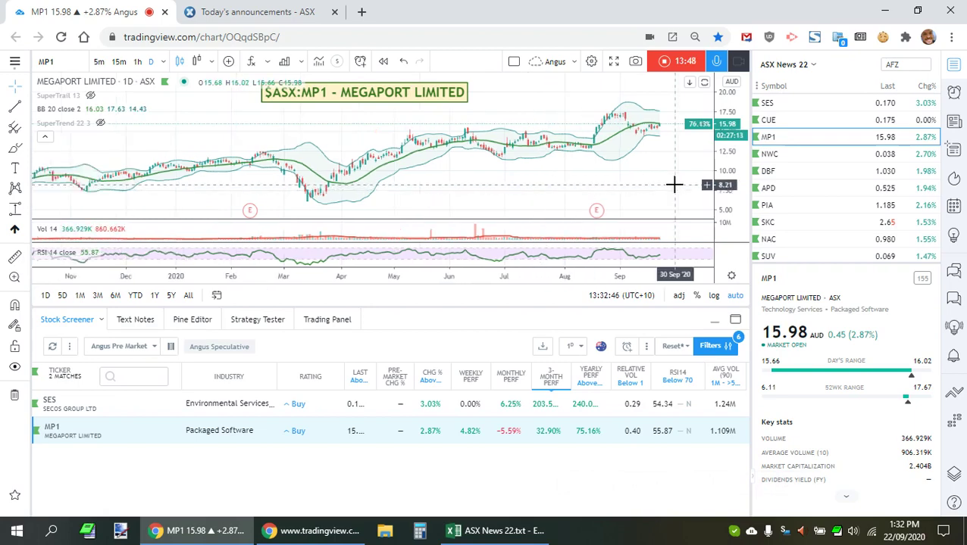
pyautogui.scroll(-2, 674, 184)
pyautogui.scroll(5, 670, 204)
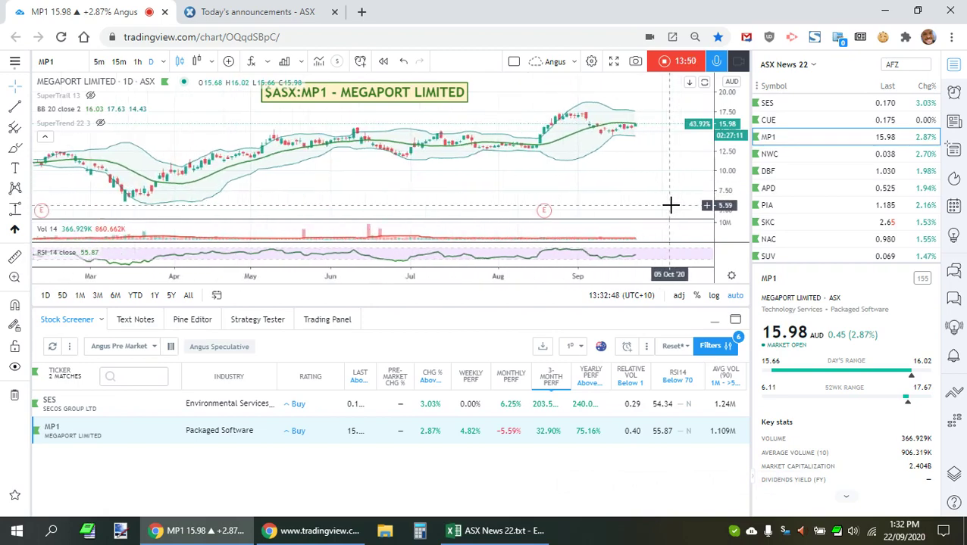
pyautogui.scroll(1, 659, 201)
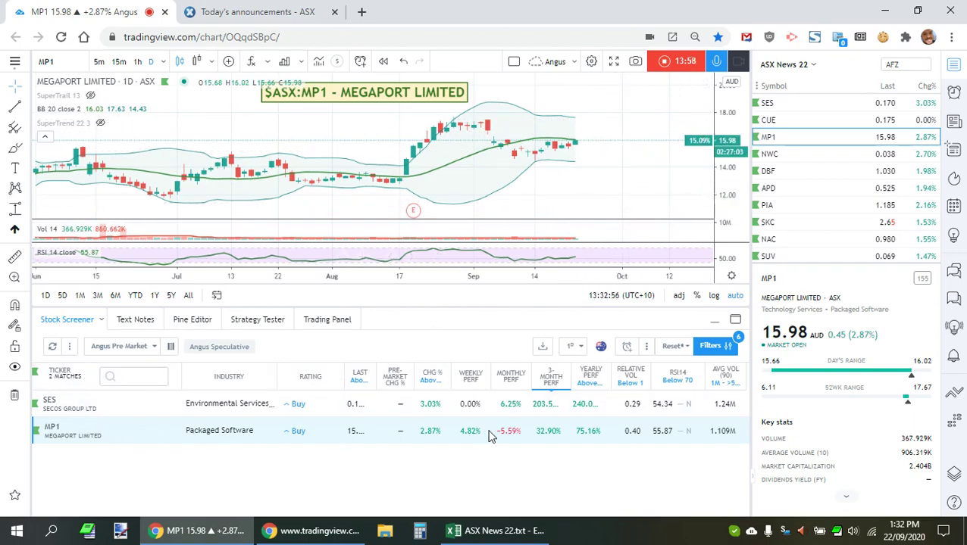
# Remove the Relative Strength Index (14) filter from the screener
pyautogui.click(700, 380)
pyautogui.click(692, 383)
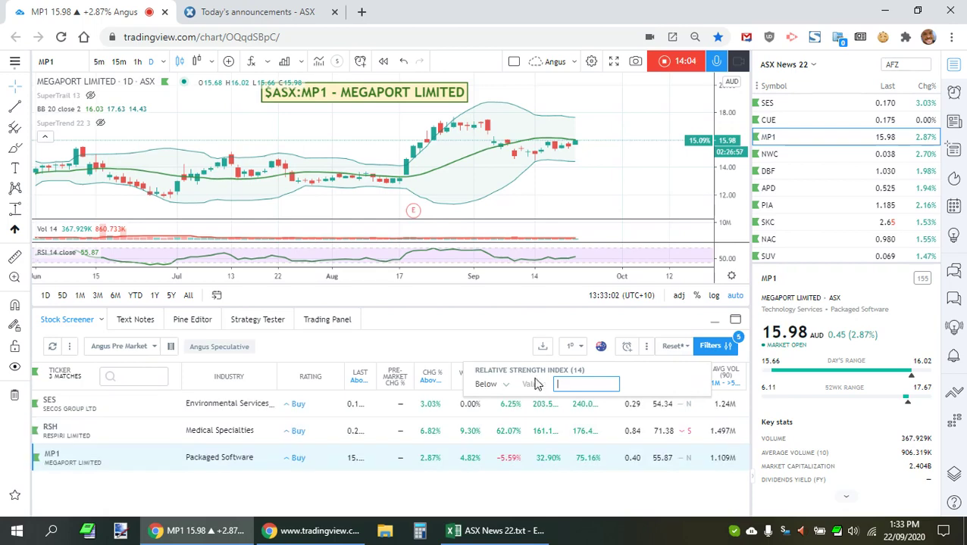
pyautogui.click(424, 347)
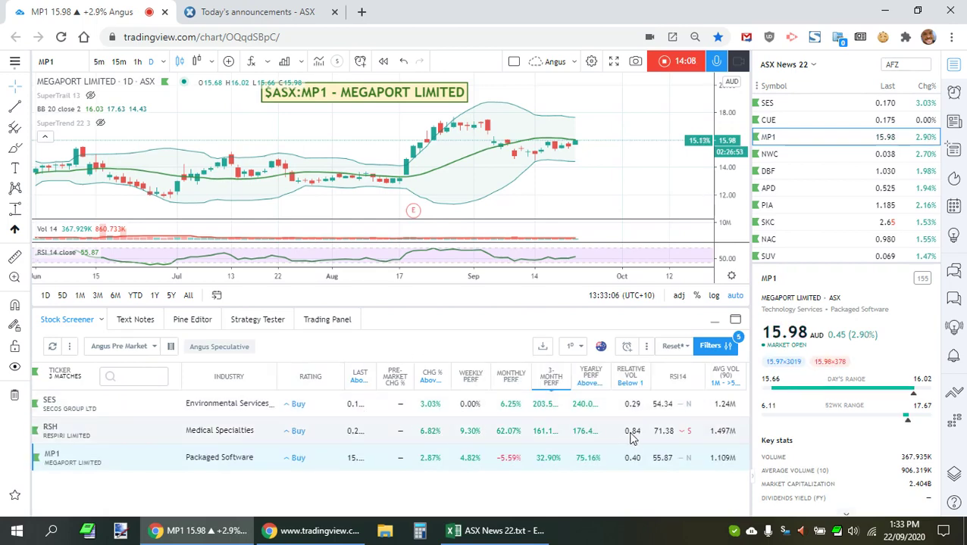
# Open the RSH price chart from the screener matches and examine its trend over recent months
pyautogui.click(90, 442)
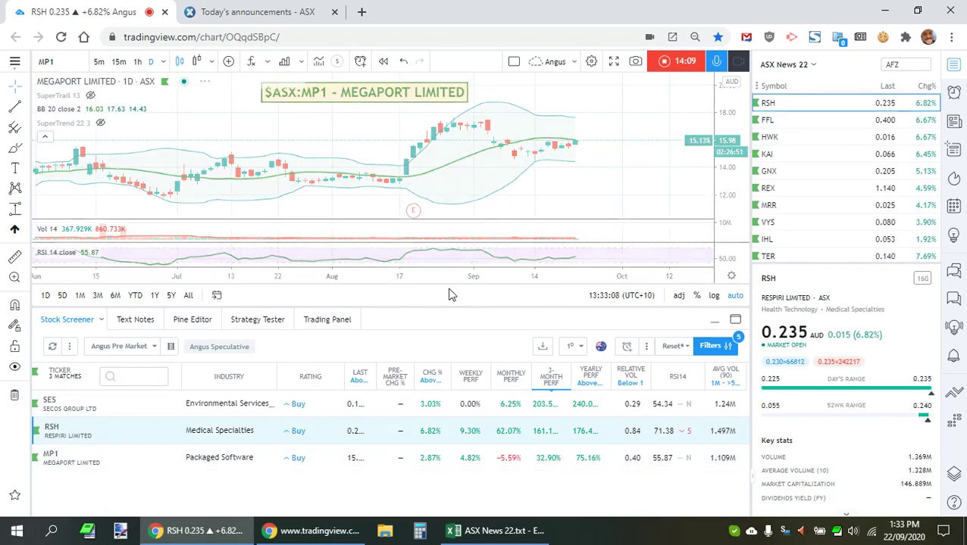
pyautogui.scroll(-4, 606, 182)
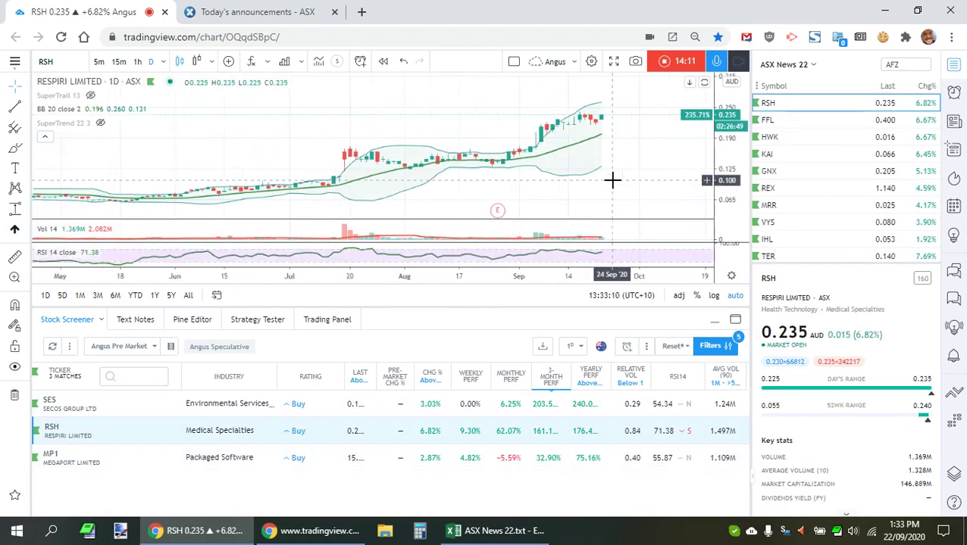
pyautogui.scroll(5, 635, 187)
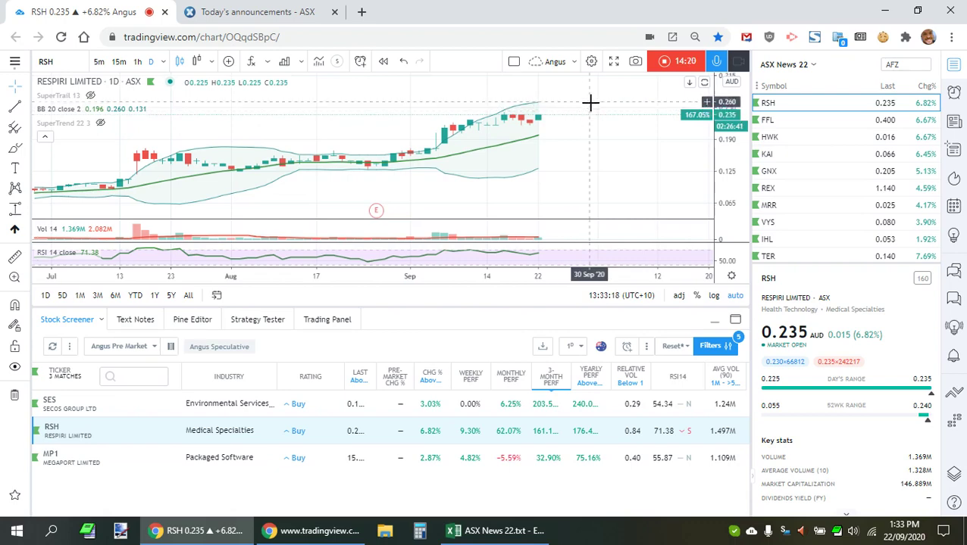
# Lower the minimum of the 90-day average volume filter to 100K
pyautogui.click(741, 385)
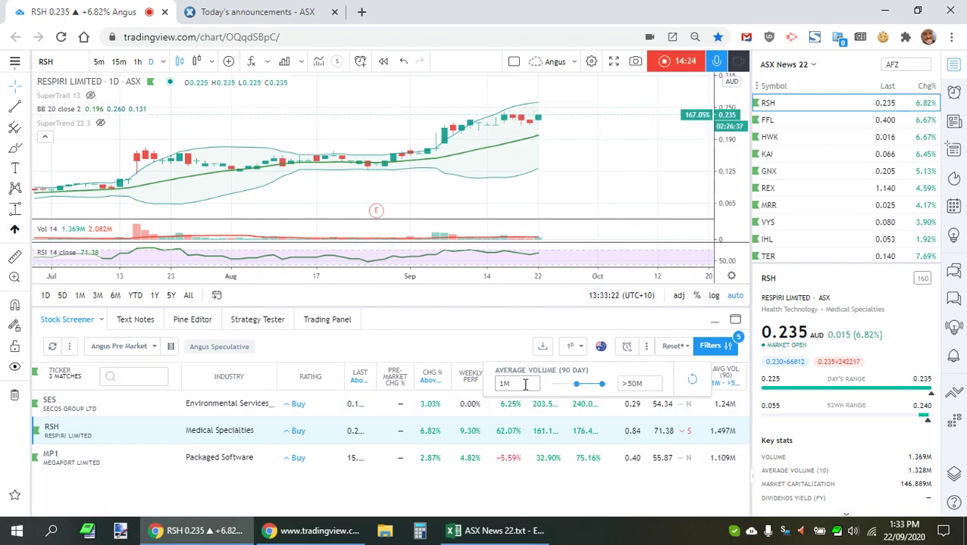
pyautogui.press('Left')
pyautogui.press('Left')
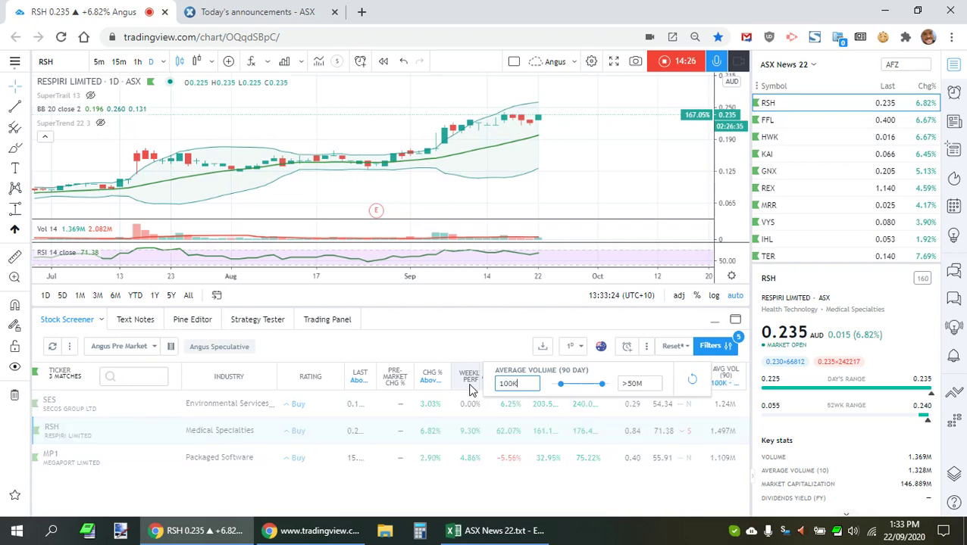
pyautogui.click(464, 342)
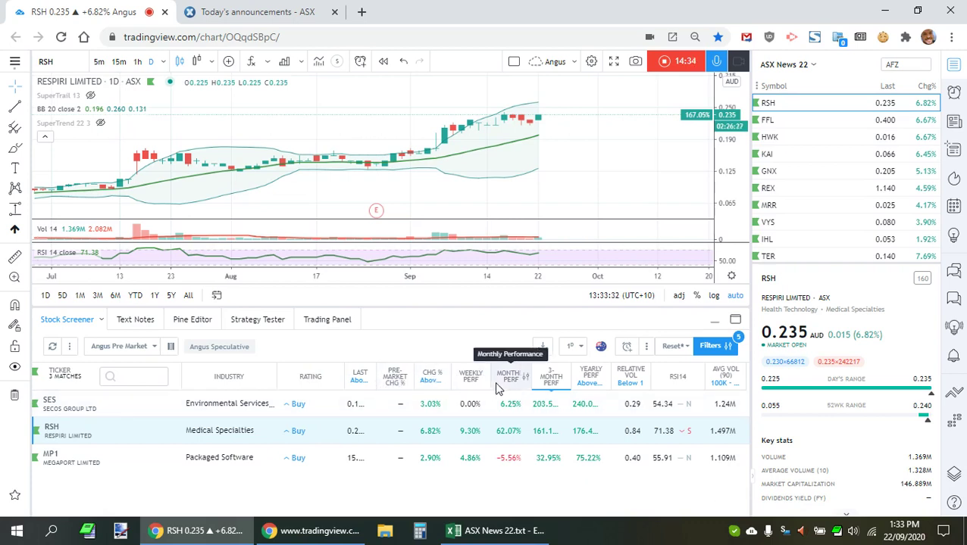
# Change the relative volume filter to show only stocks with a relative volume above 1
pyautogui.click(646, 383)
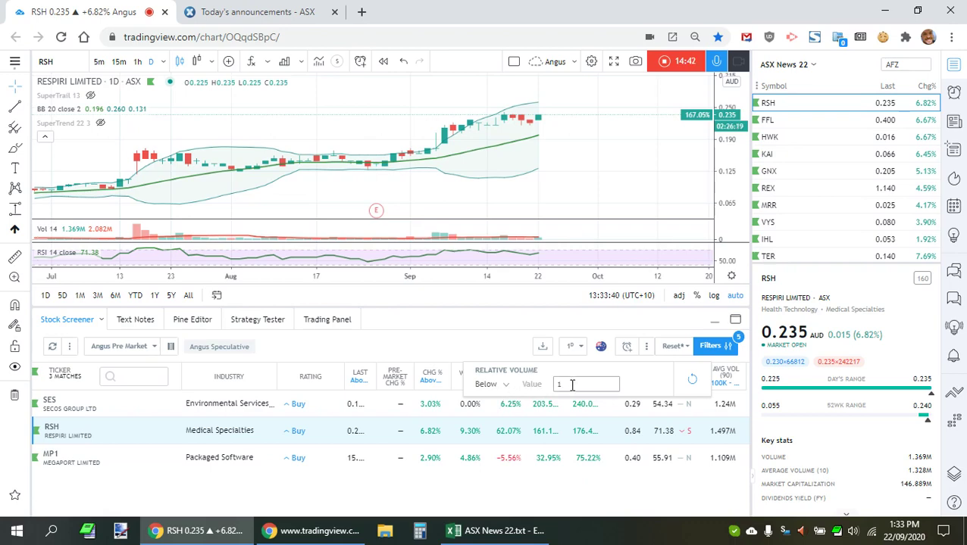
pyautogui.click(504, 388)
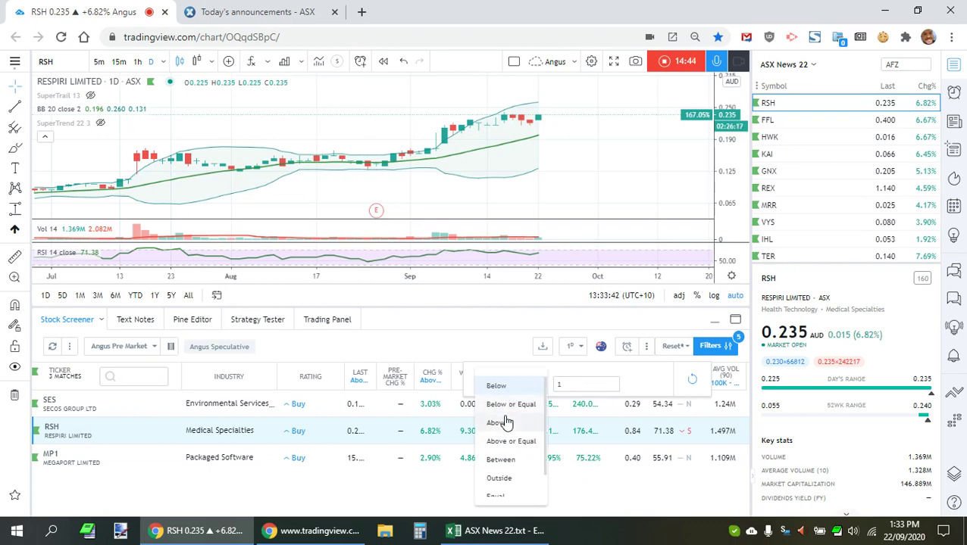
pyautogui.click(500, 423)
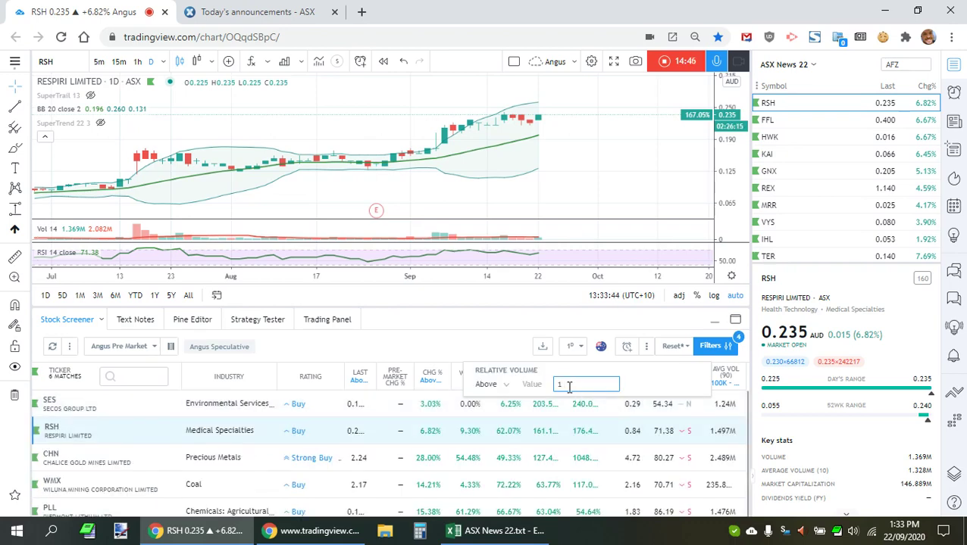
pyautogui.click(387, 351)
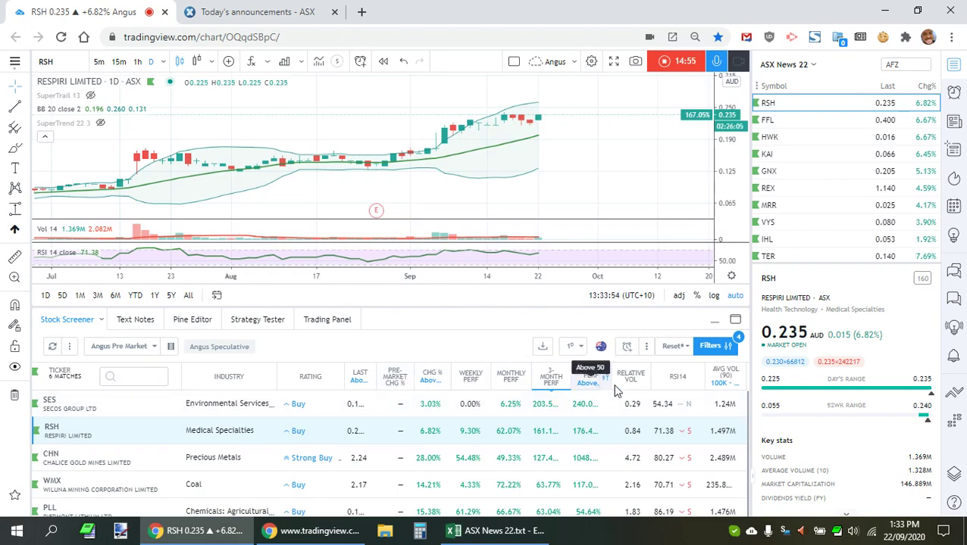
pyautogui.click(646, 381)
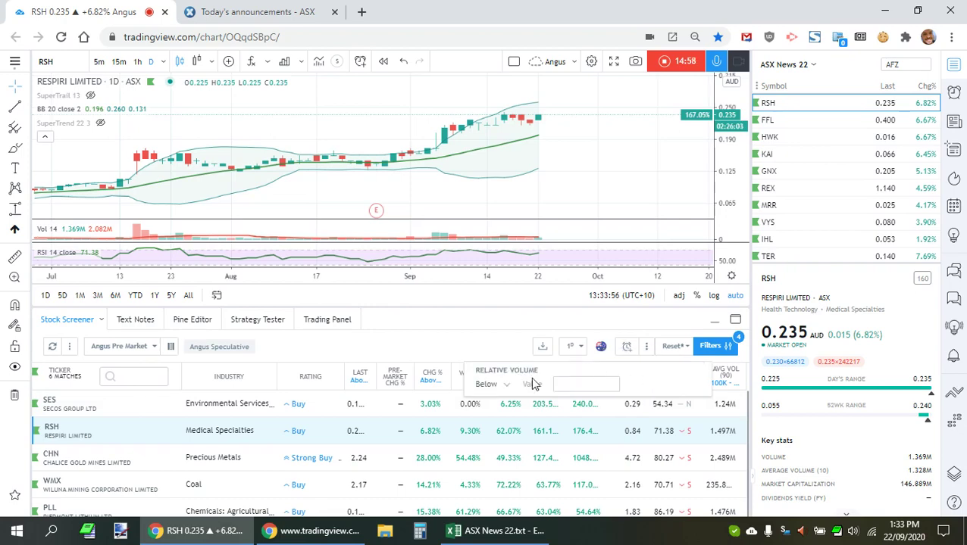
pyautogui.click(501, 385)
pyautogui.click(496, 439)
pyautogui.click(587, 385)
pyautogui.click(461, 349)
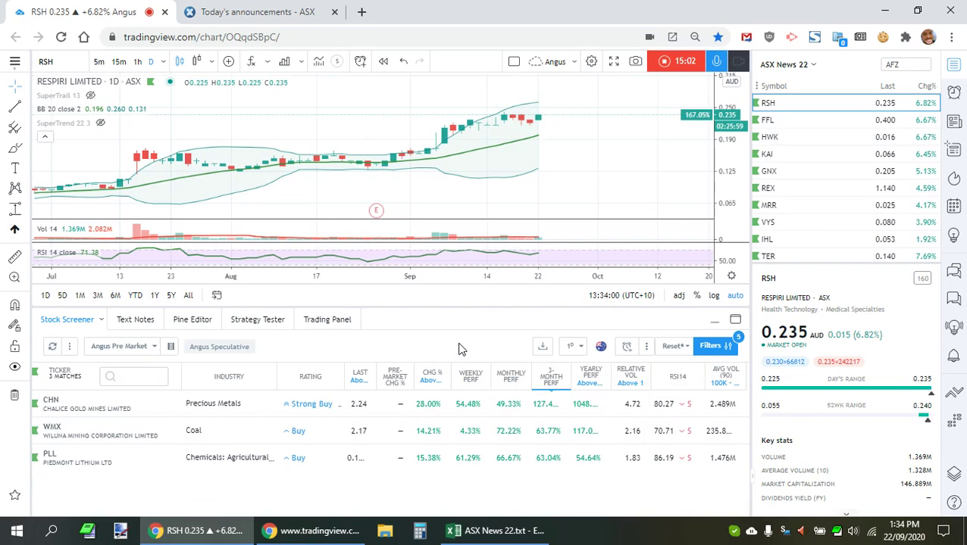
# Examine the price charts of the CHN, WMX and PLL screener matches one after another
pyautogui.click(392, 408)
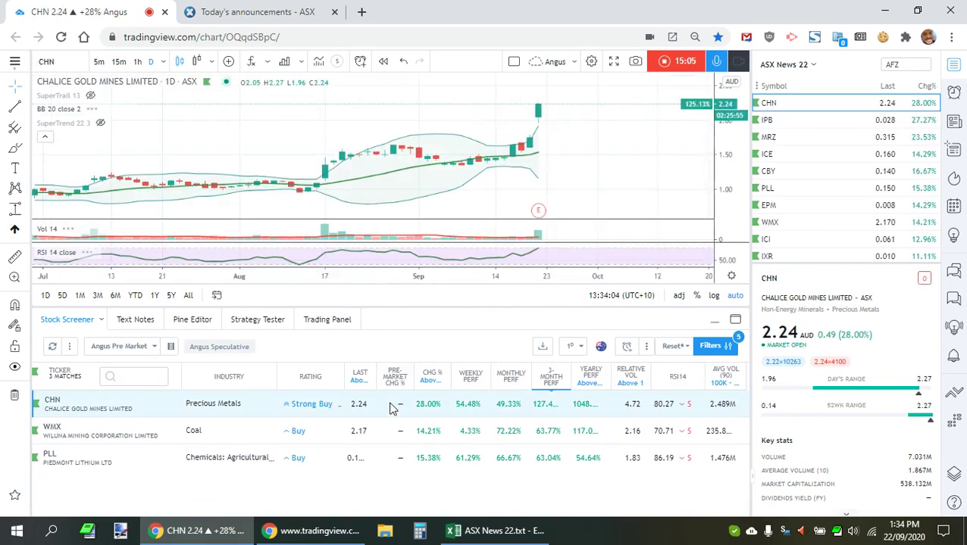
pyautogui.click(529, 432)
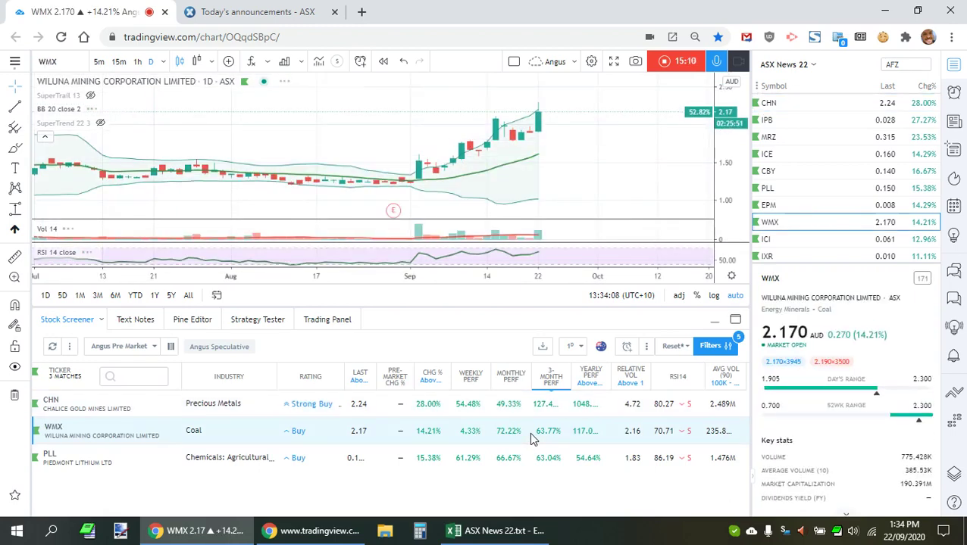
pyautogui.scroll(-4, 600, 179)
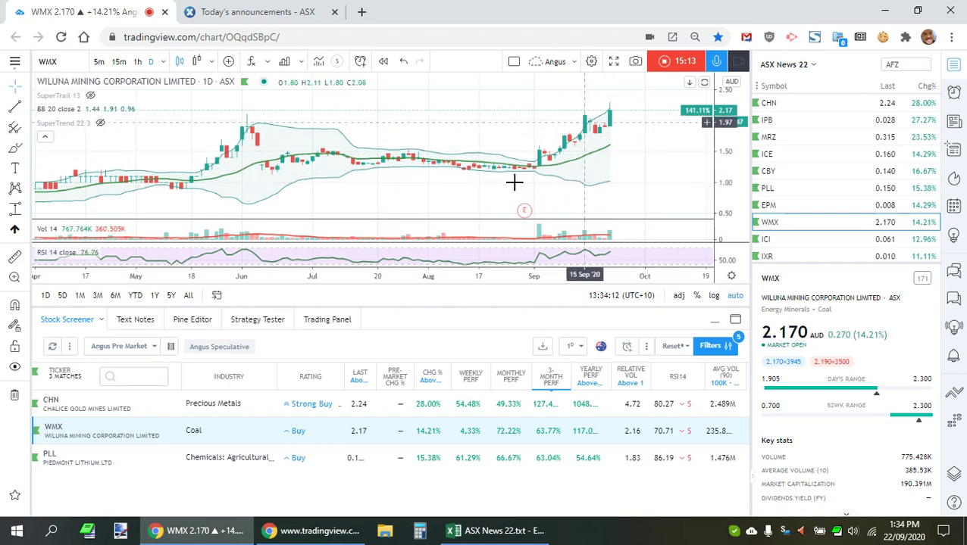
pyautogui.click(64, 461)
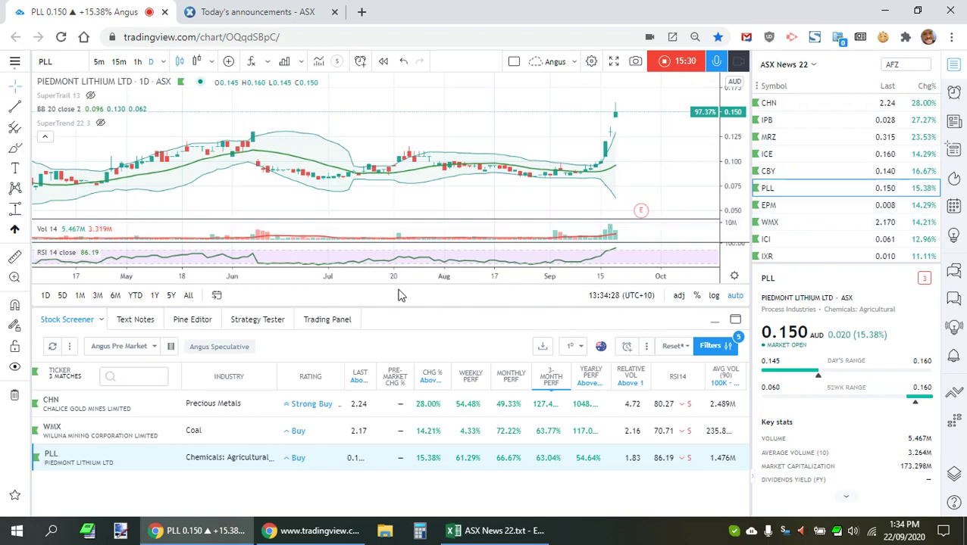
# Review the current settings of the last price, daily change percentage and yearly performance filters
pyautogui.click(371, 380)
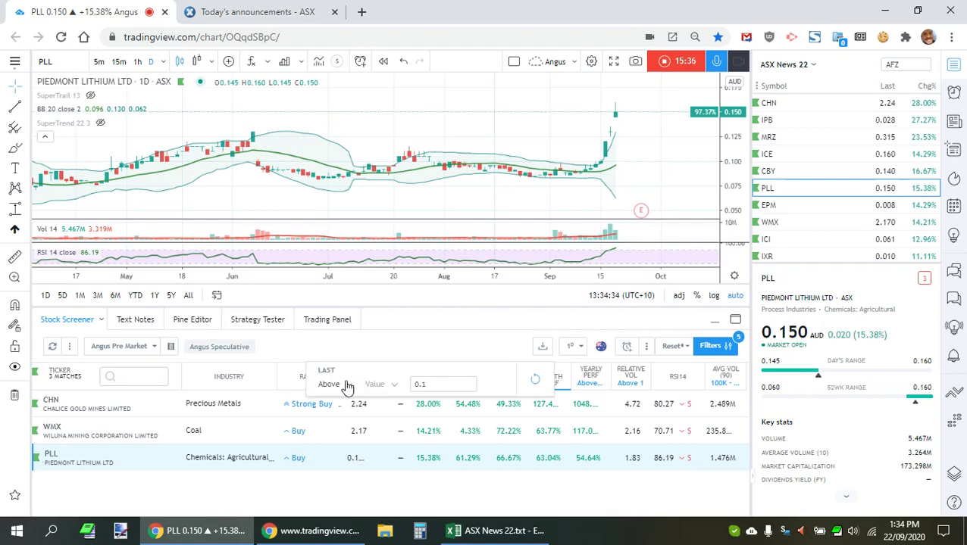
pyautogui.click(452, 345)
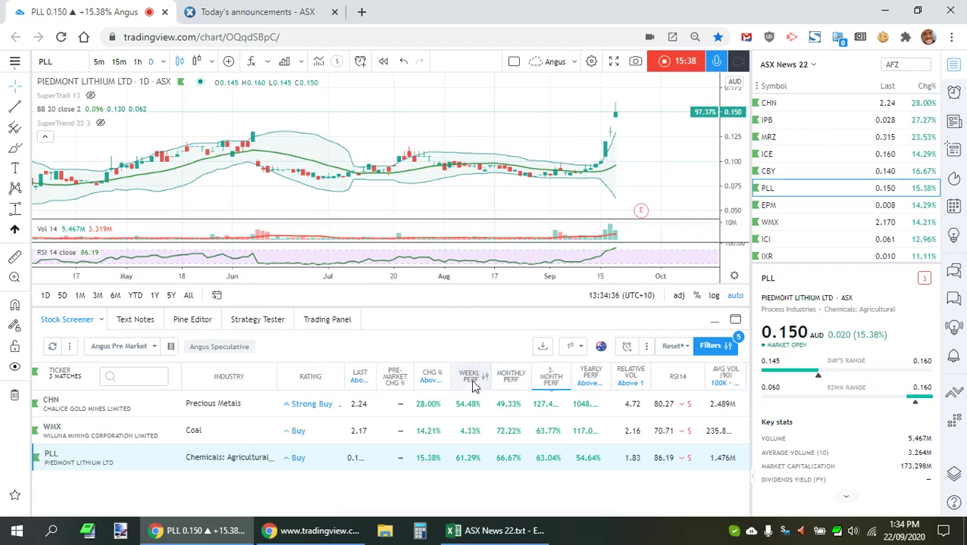
pyautogui.click(446, 387)
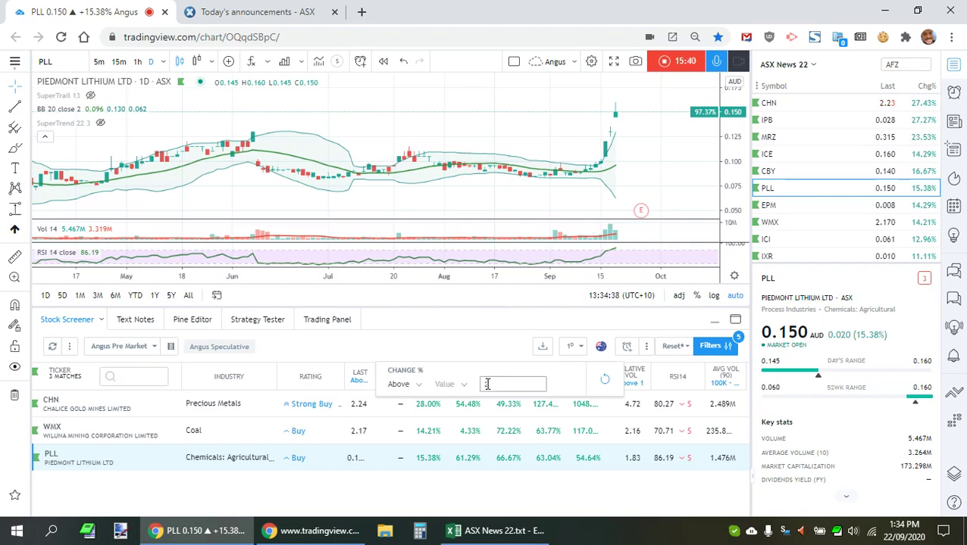
pyautogui.click(471, 347)
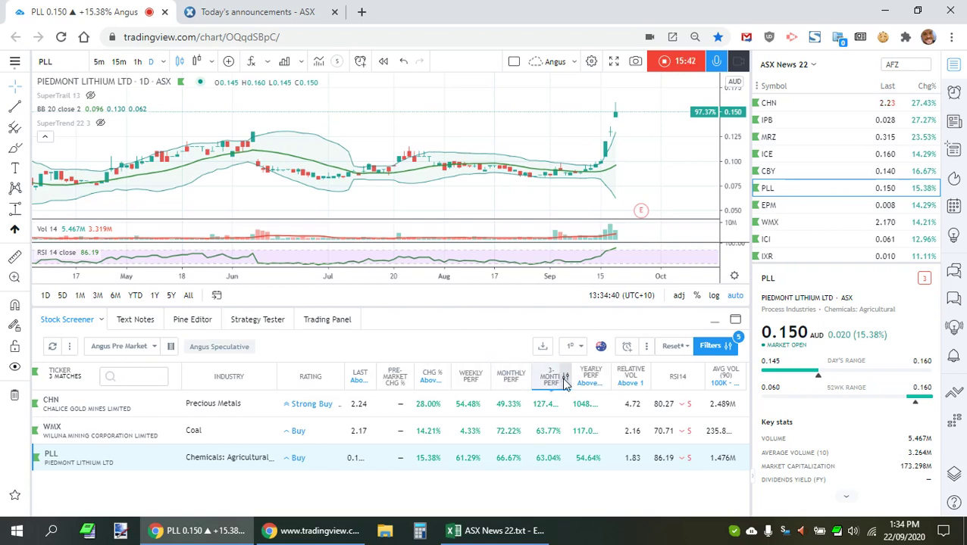
pyautogui.click(590, 383)
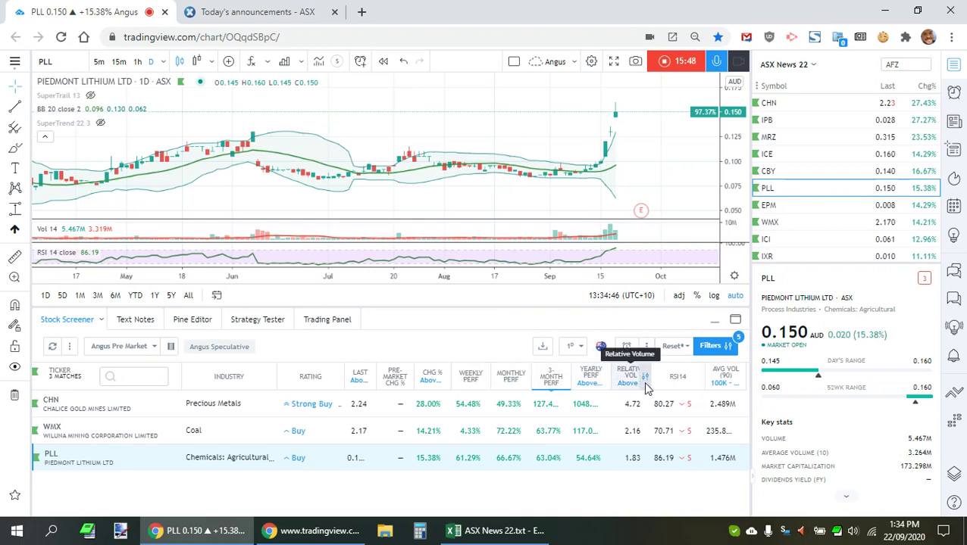
# Reset the relative volume filter and review the range of the 90-day average volume filter
pyautogui.click(646, 387)
pyautogui.click(587, 384)
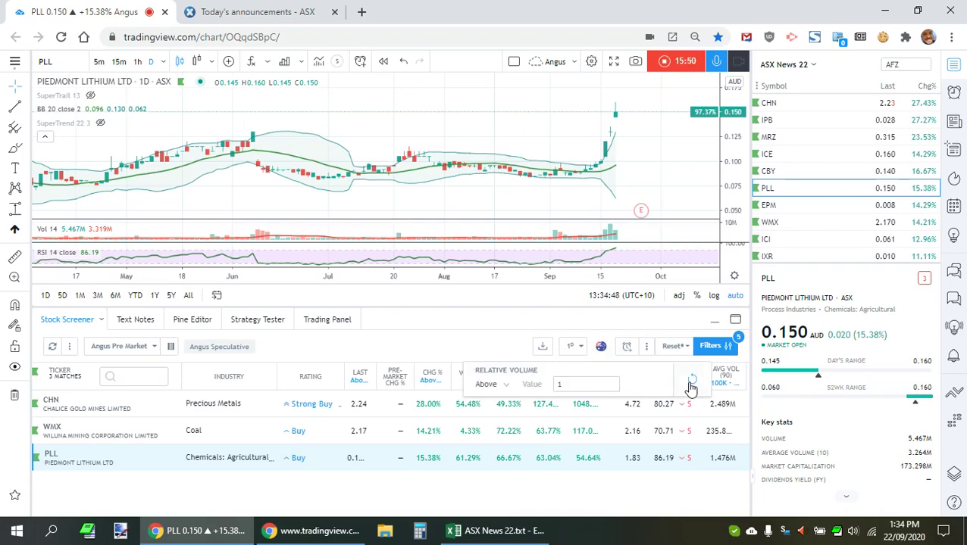
pyautogui.press('BackSpace')
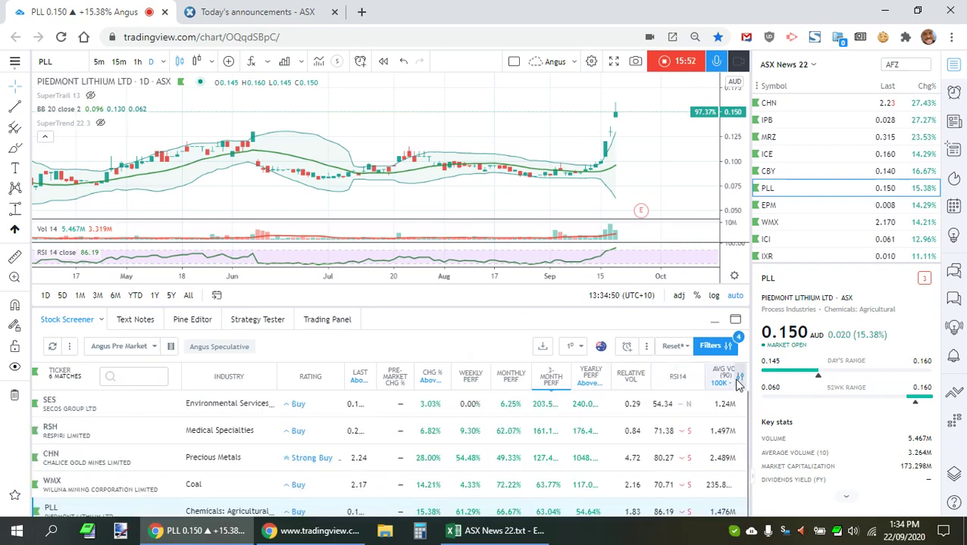
pyautogui.click(724, 379)
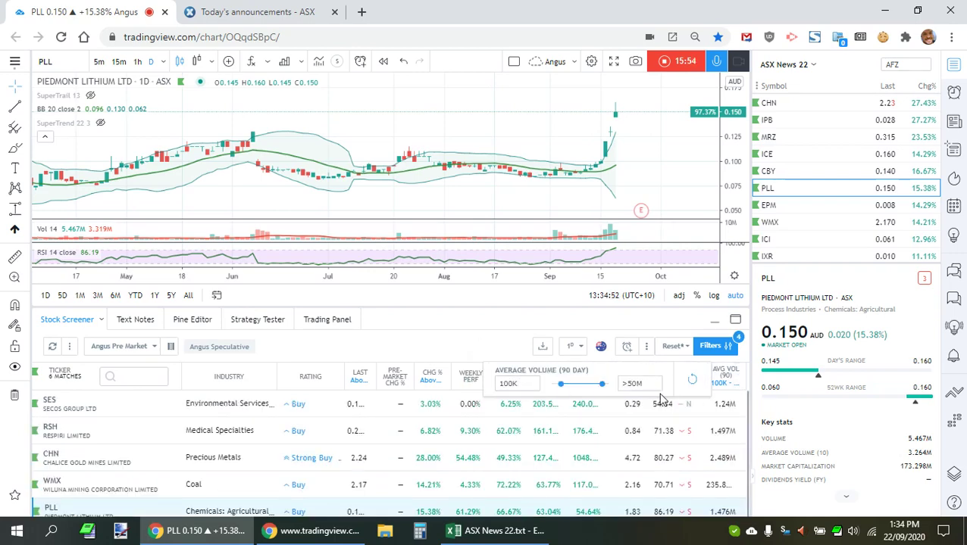
pyautogui.click(471, 350)
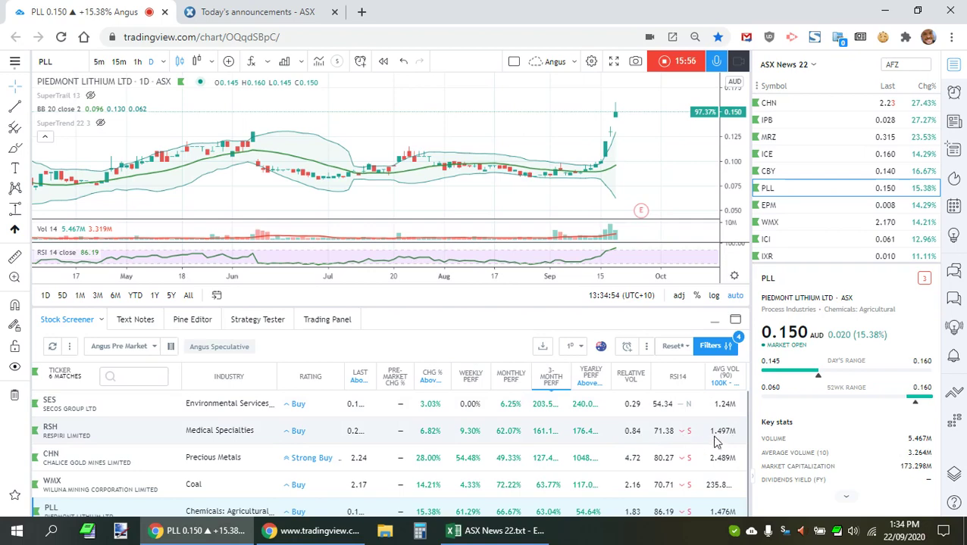
# Examine the price charts of the RSH, SES, CHN, WMX, PLL and MP1 screener matches
pyautogui.hscroll(1, 716, 442)
pyautogui.click(288, 431)
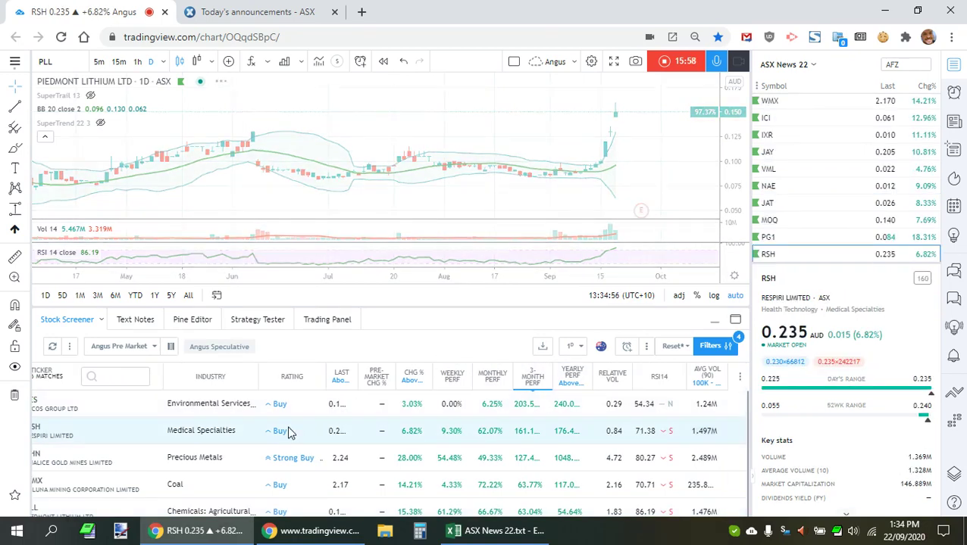
pyautogui.hscroll(-1, 41, 435)
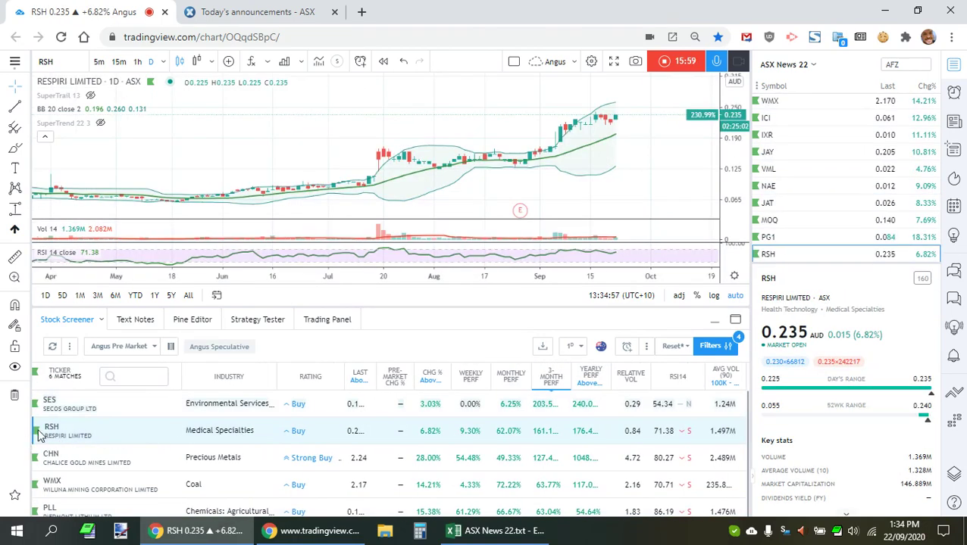
pyautogui.click(224, 405)
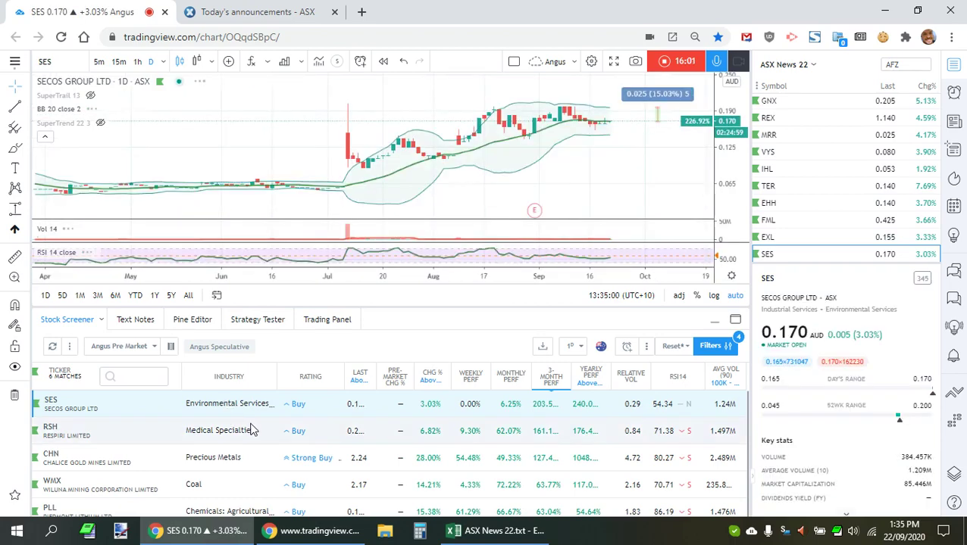
pyautogui.click(220, 433)
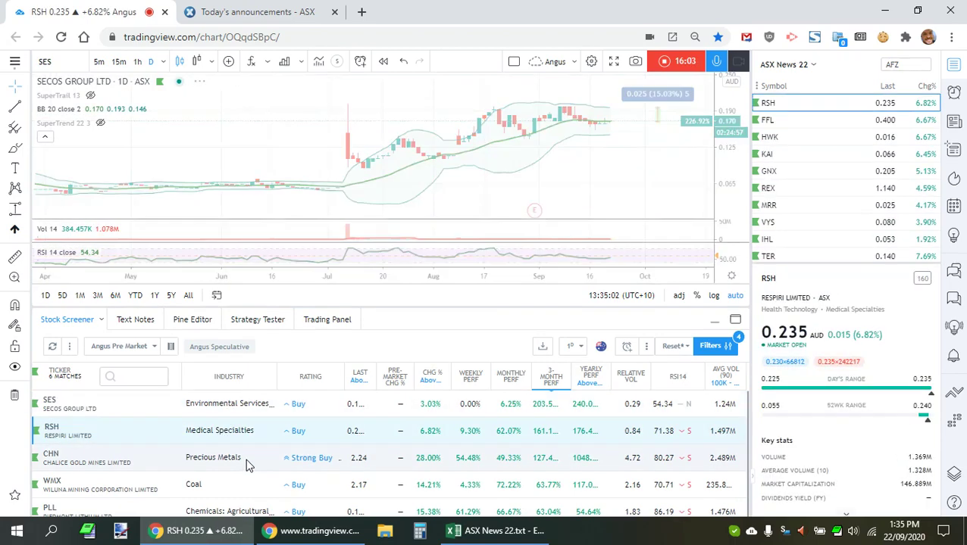
pyautogui.click(246, 460)
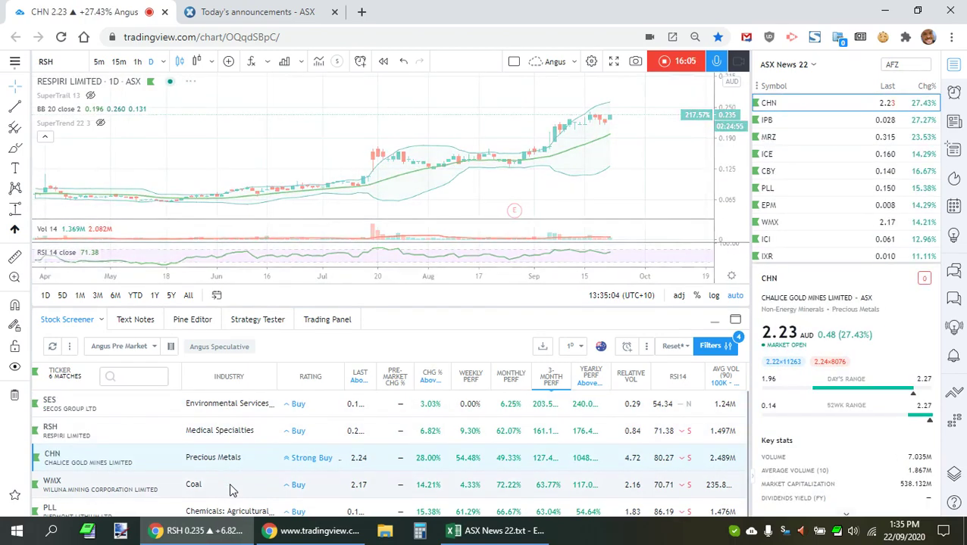
pyautogui.click(228, 485)
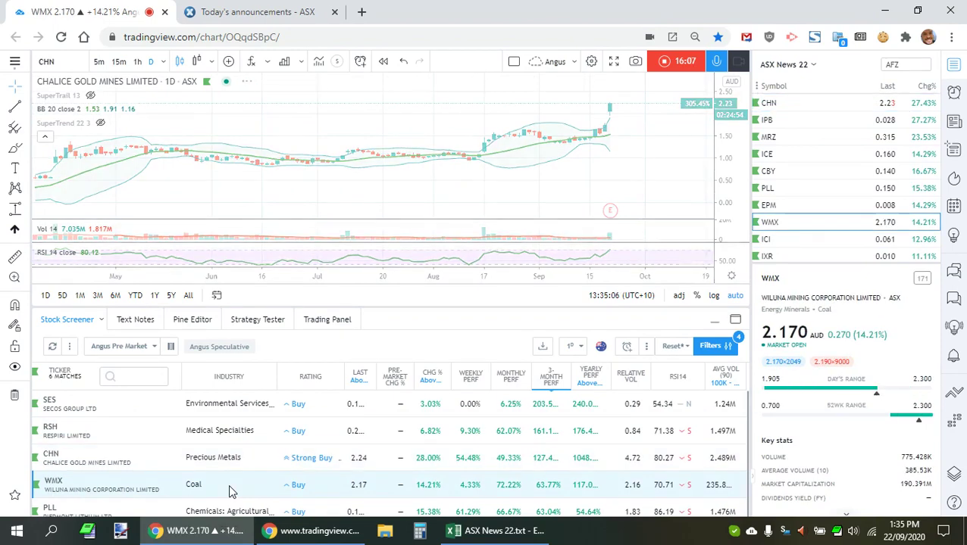
pyautogui.scroll(-1, 231, 477)
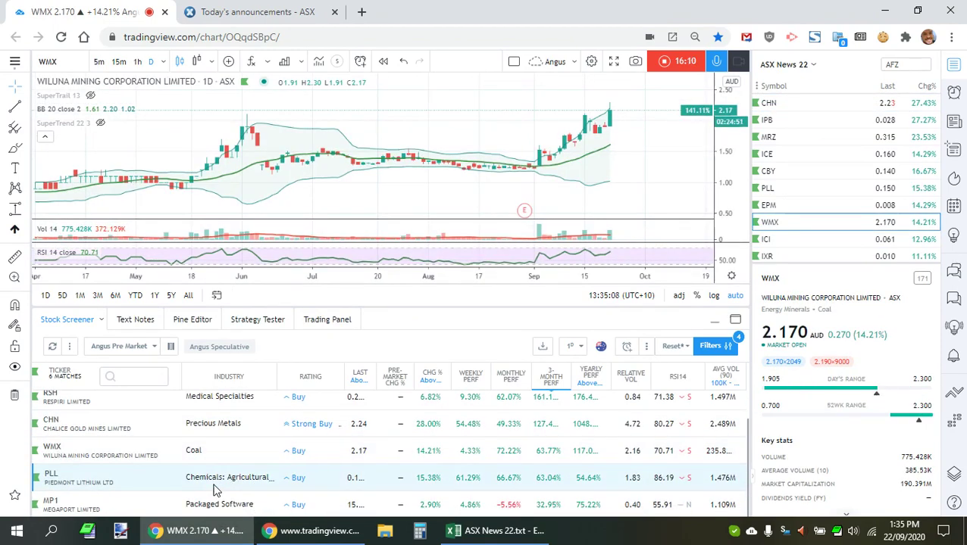
pyautogui.click(252, 482)
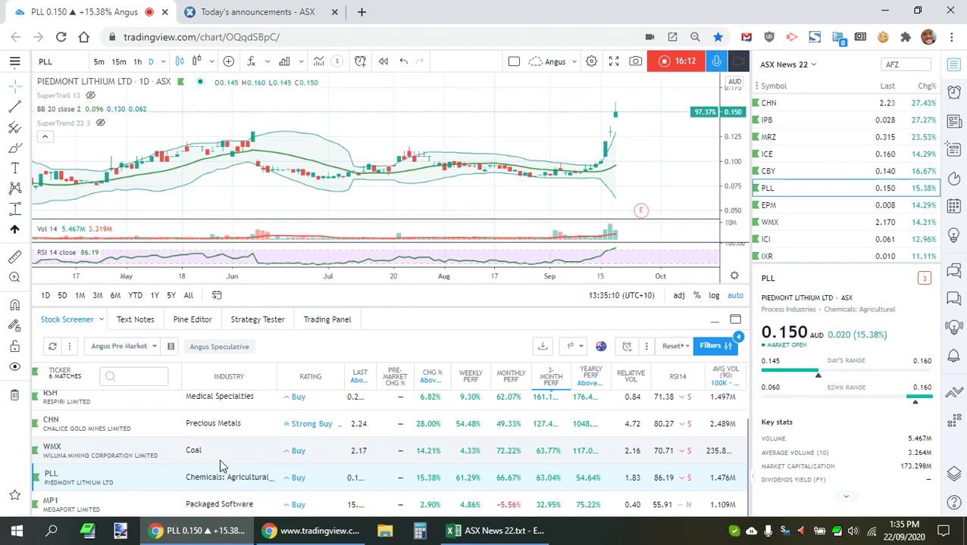
pyautogui.click(210, 506)
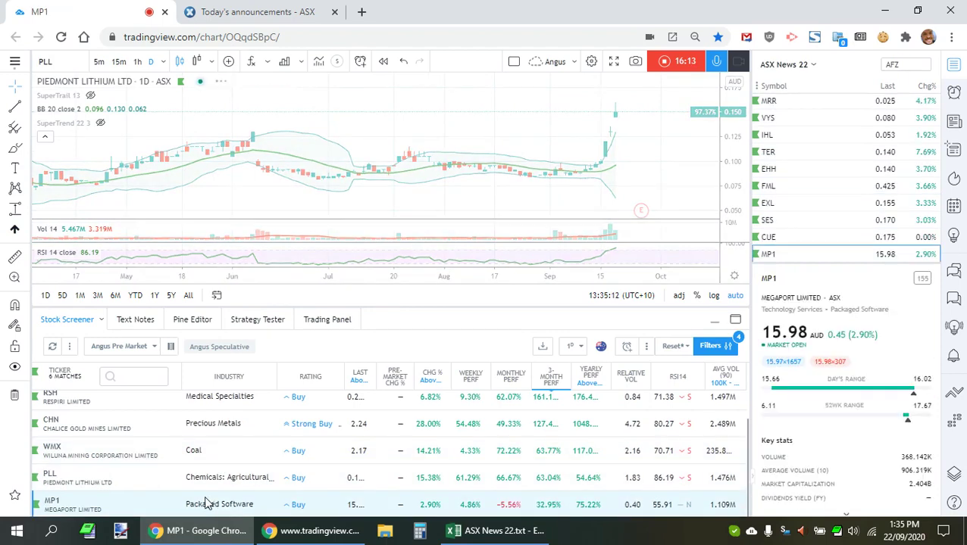
pyautogui.scroll(1, 97, 493)
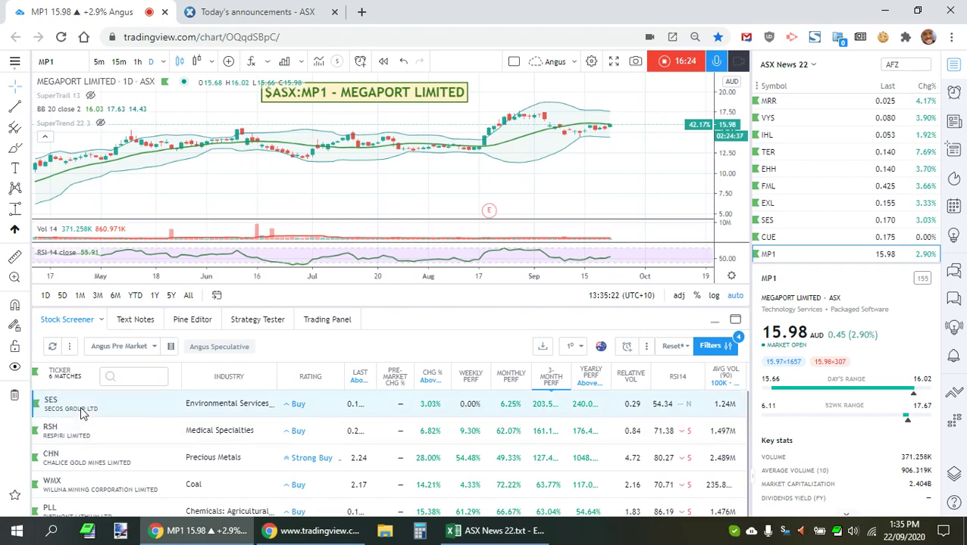
# Flag all the screener matches purple and change the screener's flag filter to show only purple-flagged symbols
pyautogui.click(53, 408)
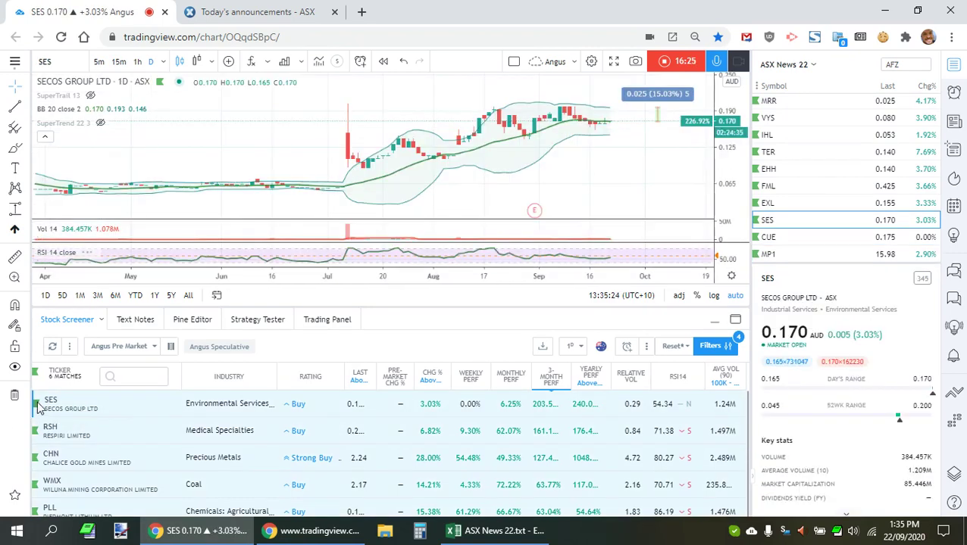
pyautogui.rightClick(37, 408)
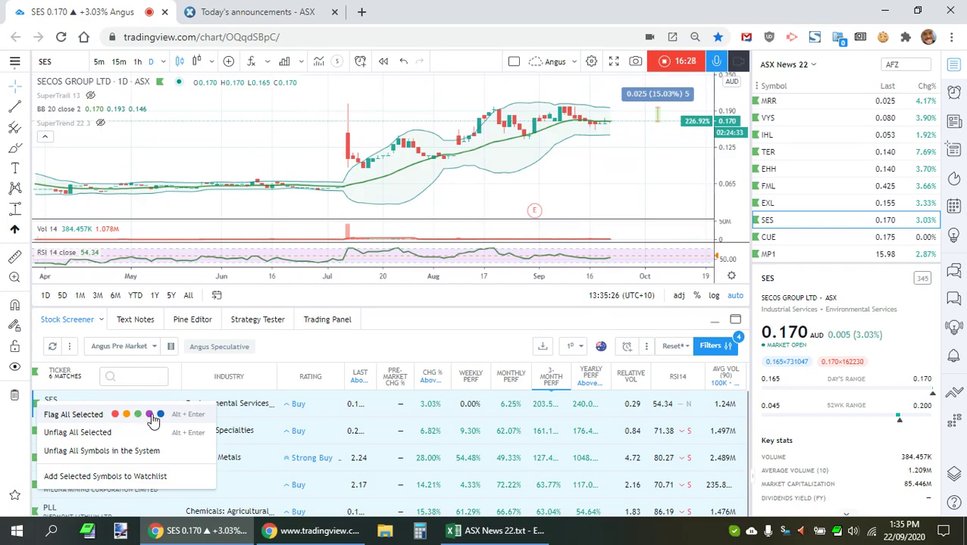
pyautogui.click(150, 415)
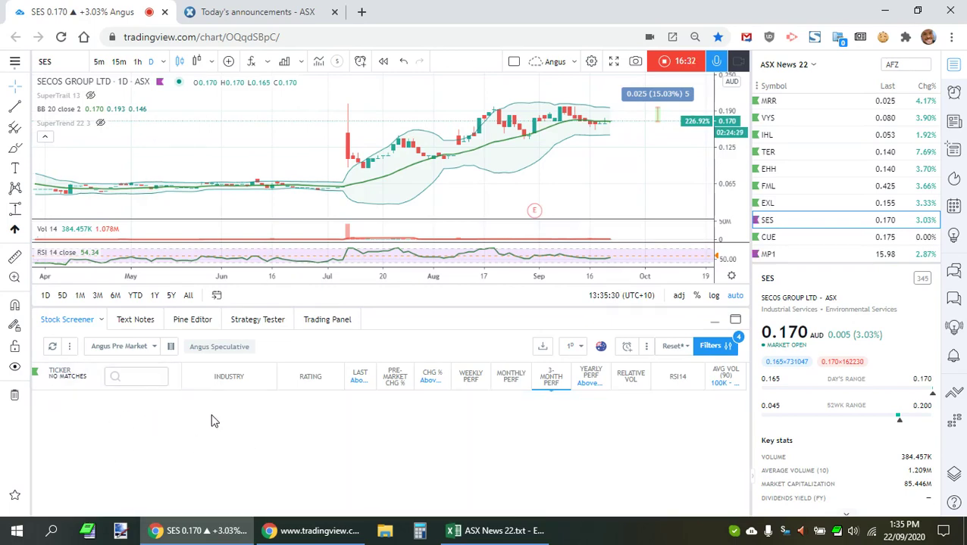
pyautogui.click(37, 376)
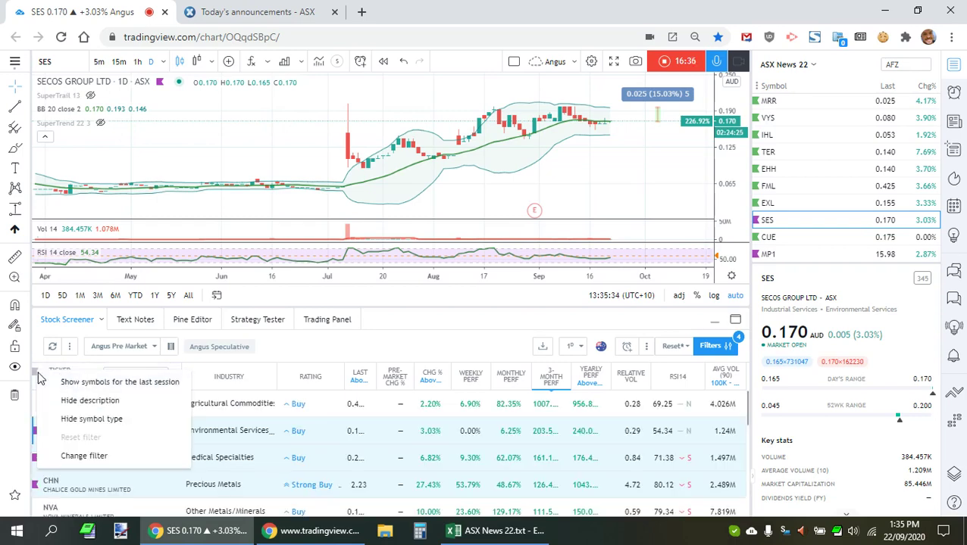
pyautogui.click(74, 382)
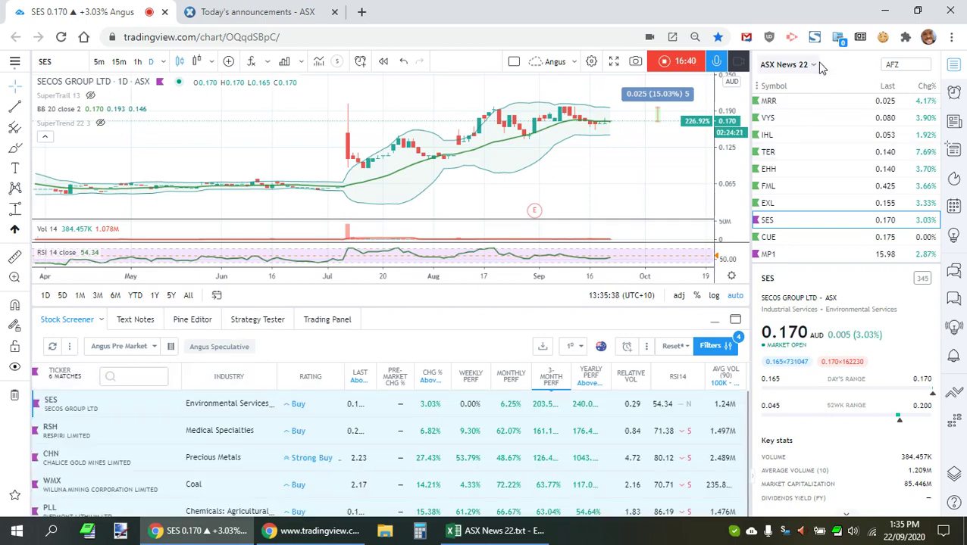
# Open the Purple list watchlist and save a copy of it named "ASX 22 Short List"
pyautogui.click(815, 68)
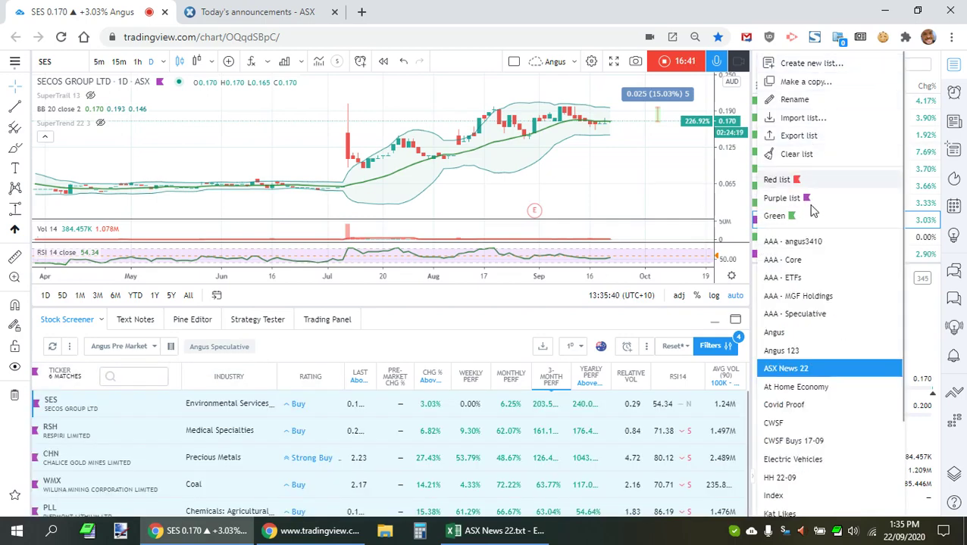
pyautogui.click(784, 198)
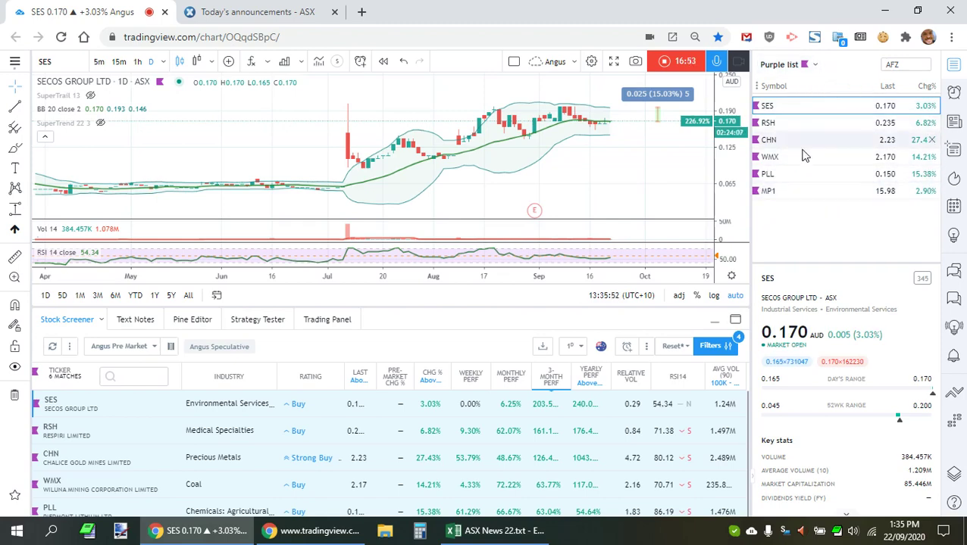
pyautogui.click(817, 66)
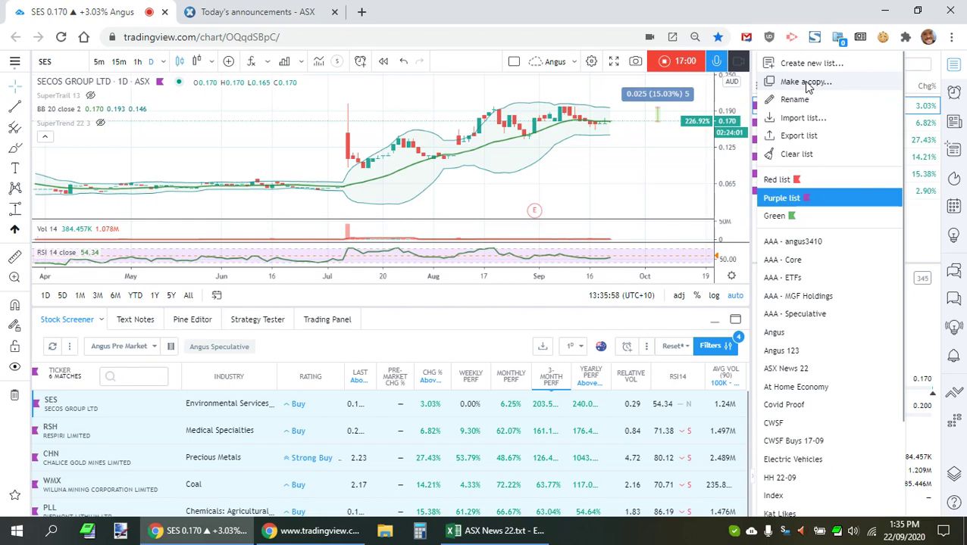
pyautogui.click(806, 82)
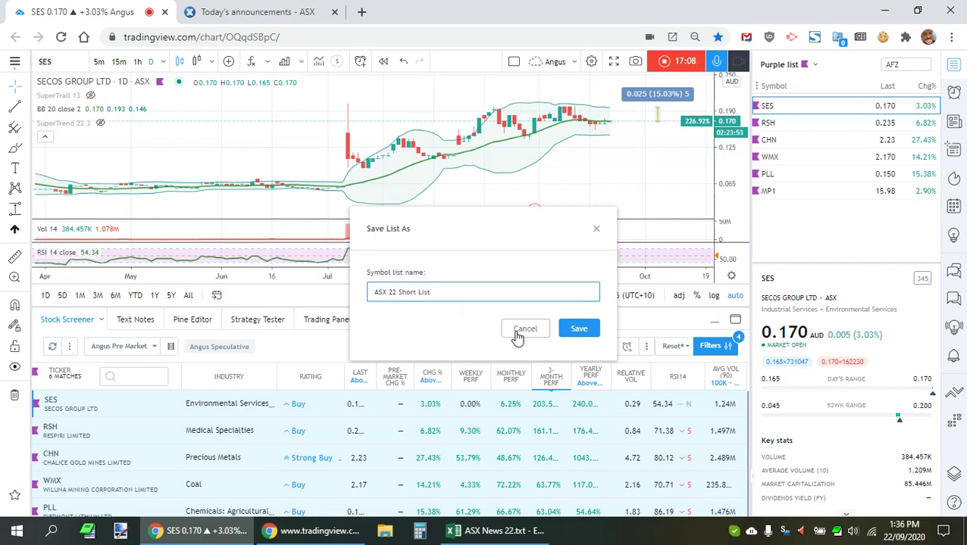
pyautogui.click(579, 330)
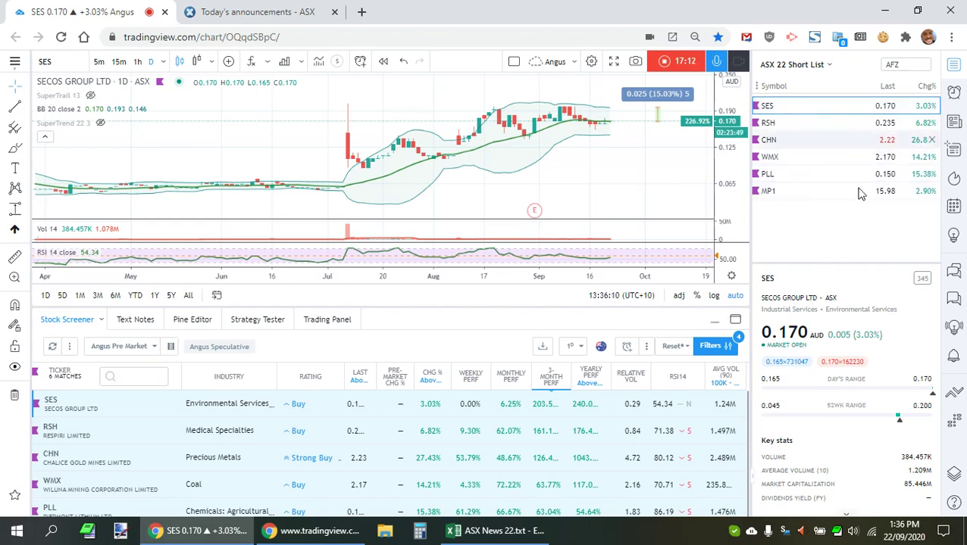
# Sort the short list by daily change percentage from highest to lowest and chart CHN
pyautogui.click(926, 88)
pyautogui.click(926, 88)
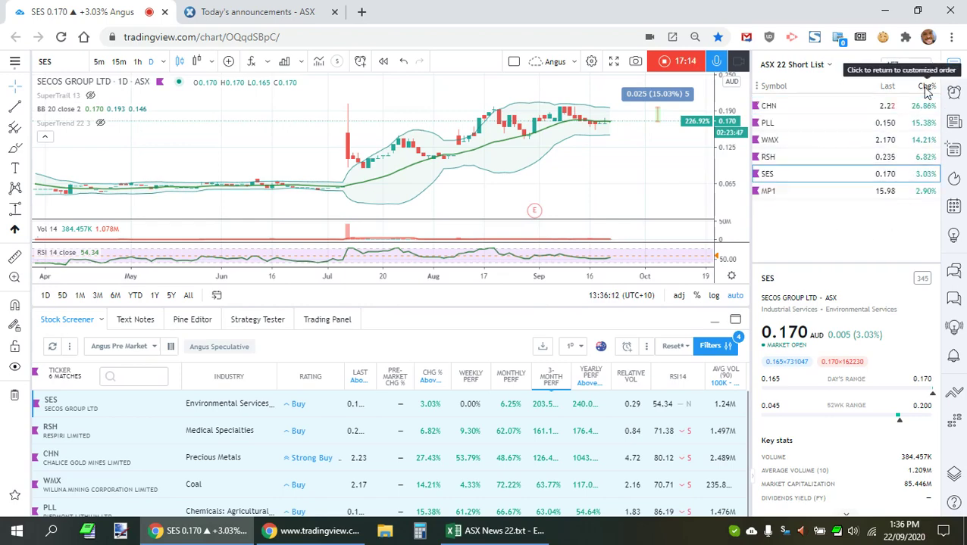
pyautogui.click(818, 107)
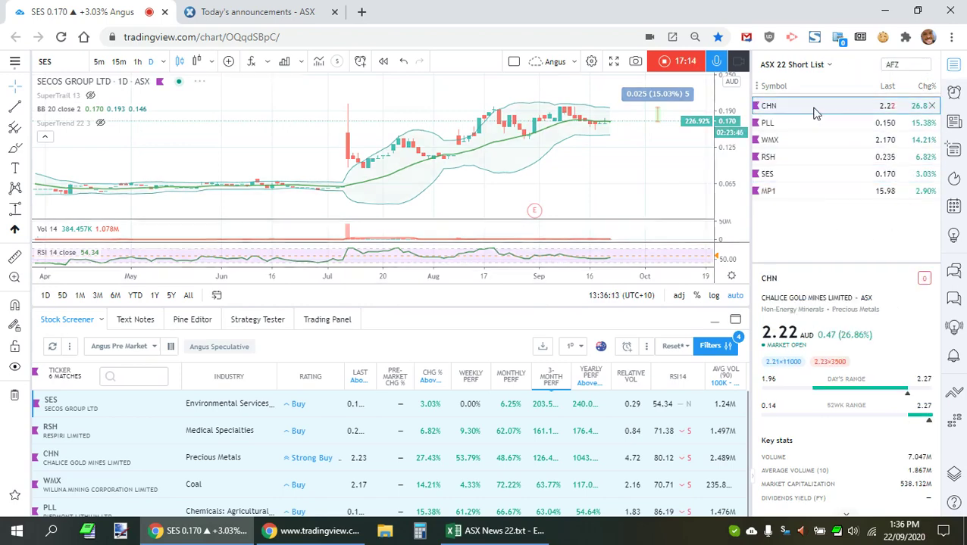
# Collapse the stock screener to enlarge the chart and examine CHN, PLL and WMX from the short list
pyautogui.click(713, 320)
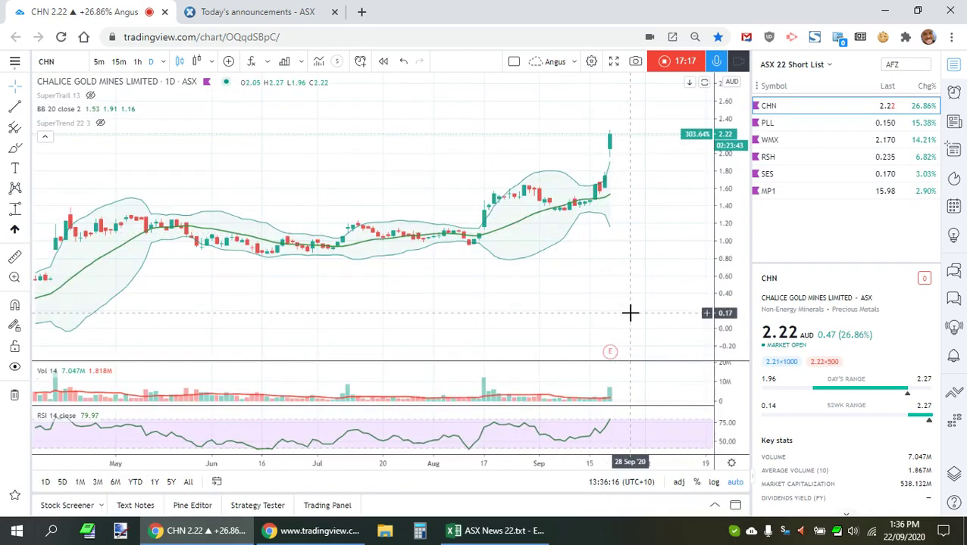
pyautogui.scroll(2, 631, 307)
pyautogui.scroll(-1, 632, 300)
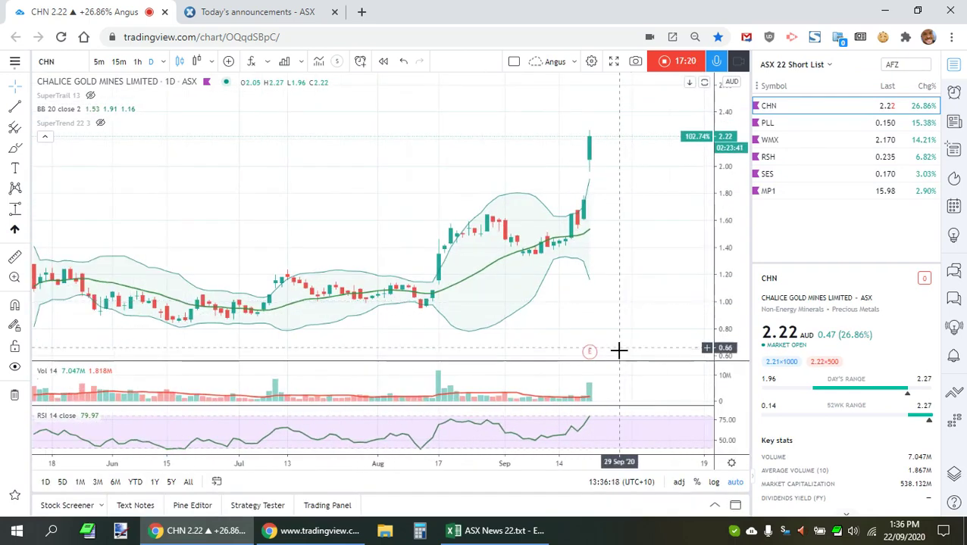
pyautogui.click(818, 124)
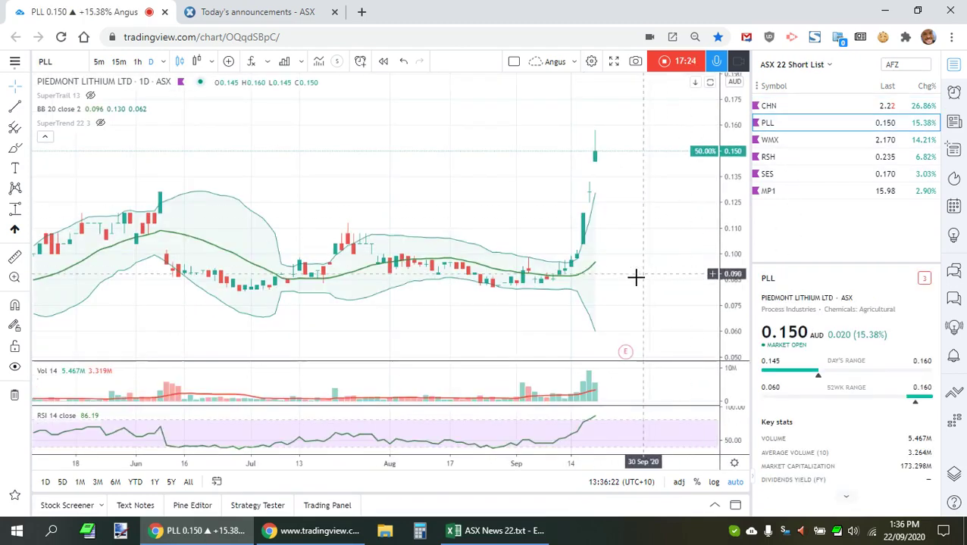
pyautogui.click(809, 141)
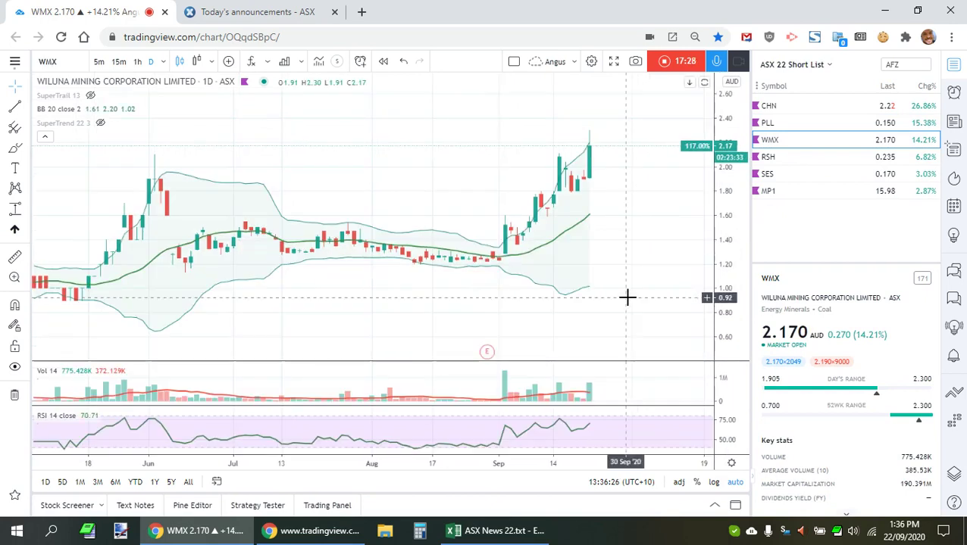
# Draw a horizontal ray on the WMX chart from the 1 June 2020 peak at about 1.90
pyautogui.moveTo(727, 225); pyautogui.dragTo(728, 254)
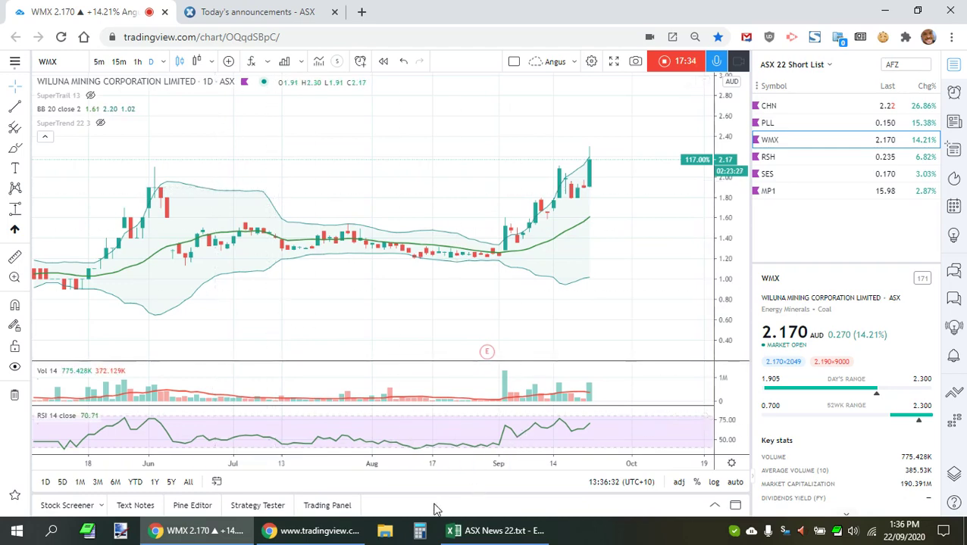
pyautogui.click(15, 496)
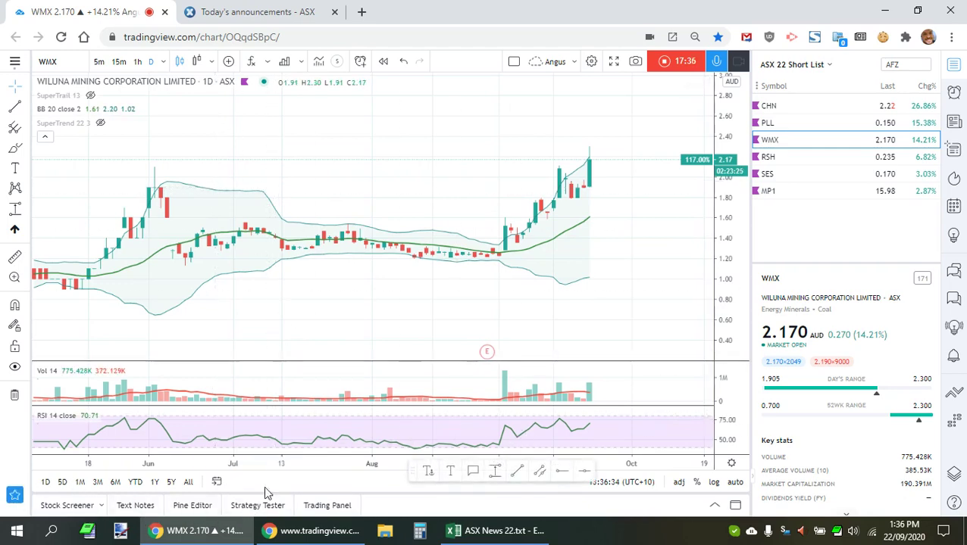
pyautogui.click(562, 476)
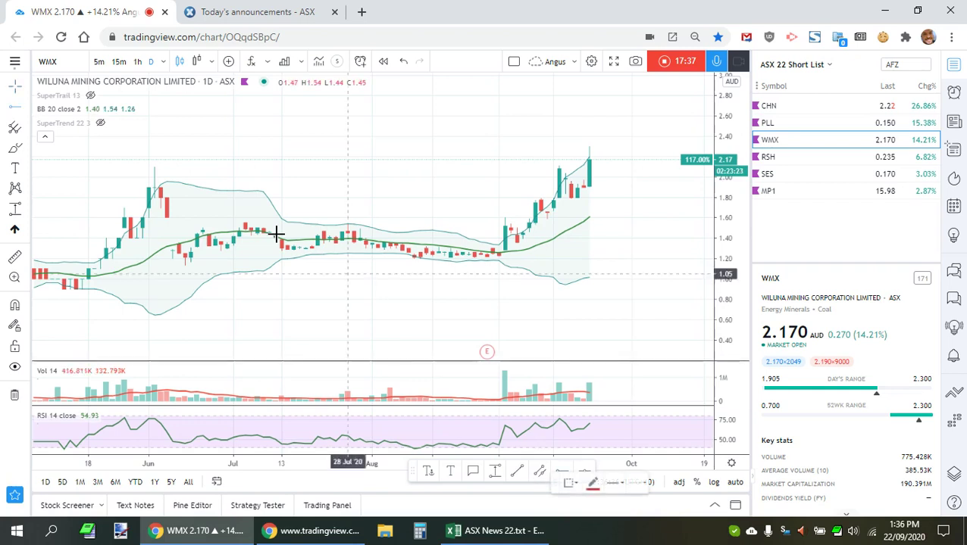
pyautogui.click(149, 186)
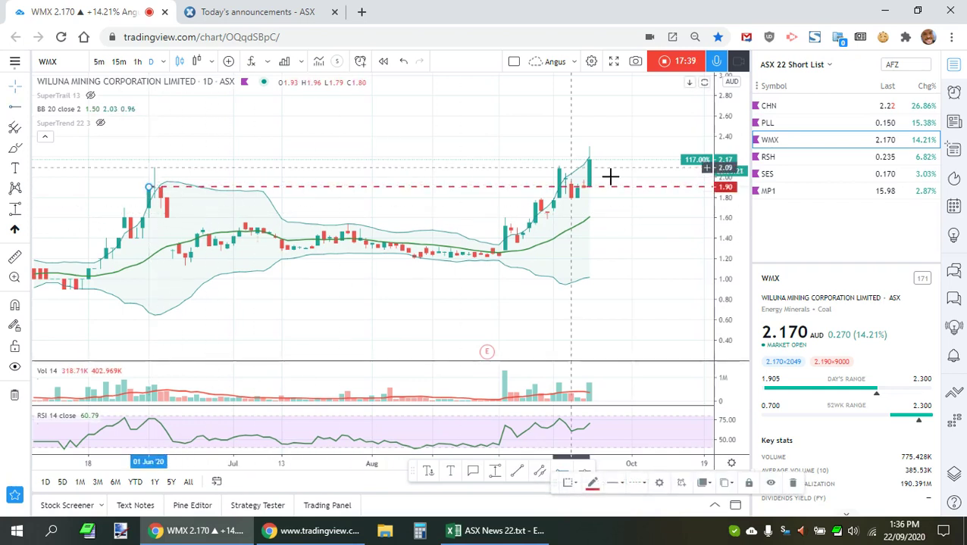
# Apply the RESISTANCE AREA template to the horizontal ray at 1.90 on the WMX chart
pyautogui.rightClick(658, 188)
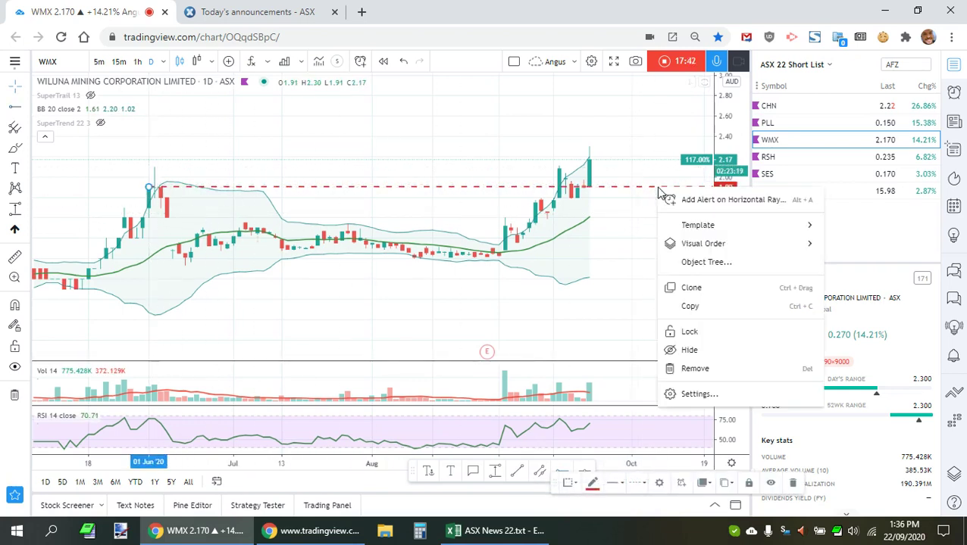
pyautogui.moveTo(726, 242)
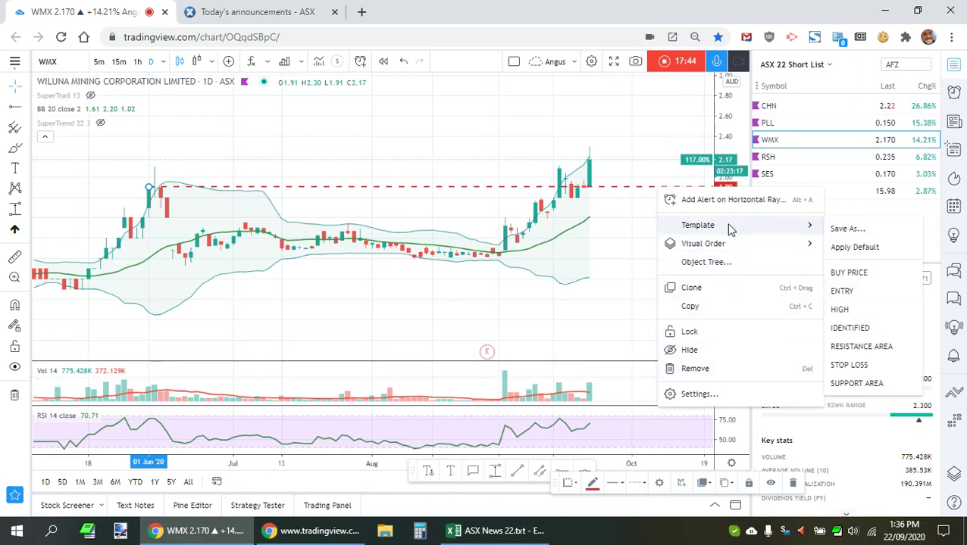
pyautogui.click(861, 348)
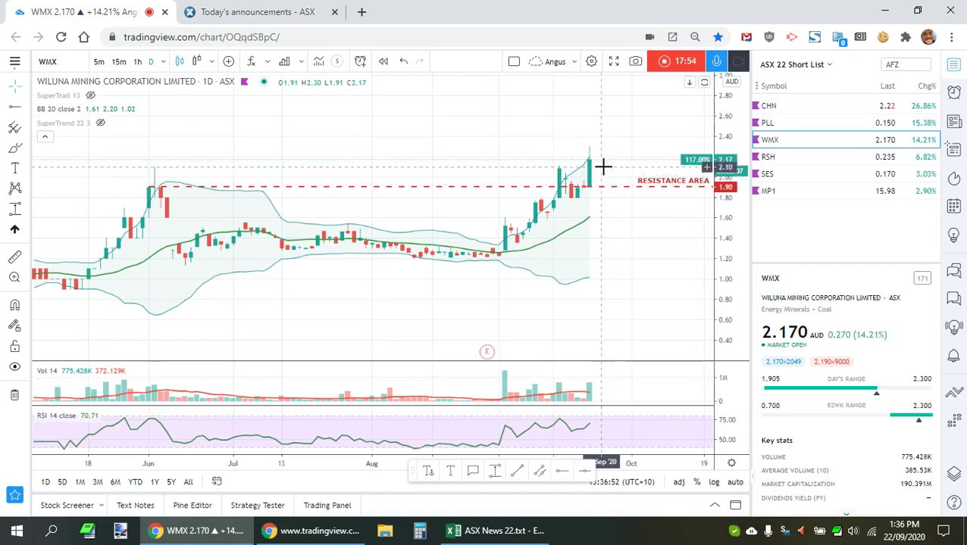
pyautogui.scroll(-2, 651, 242)
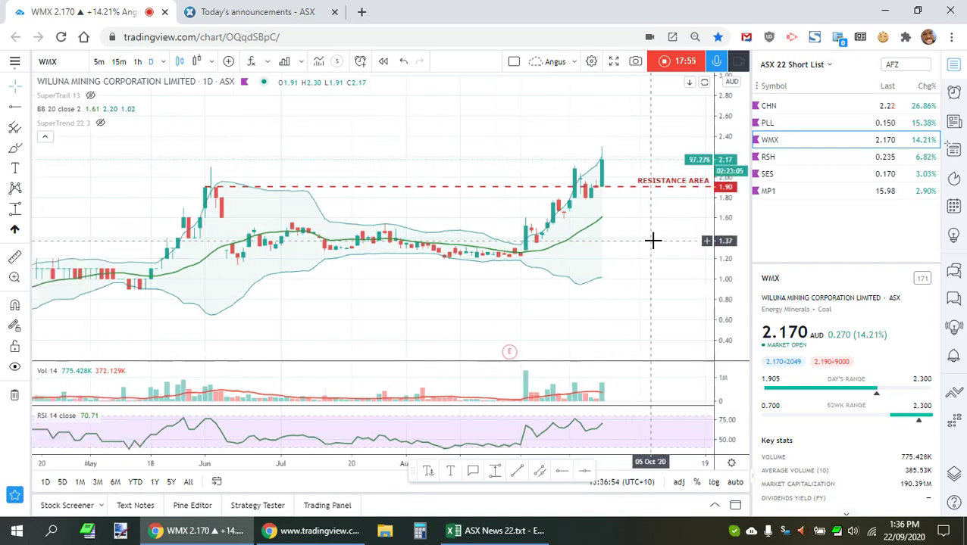
pyautogui.moveTo(670, 290); pyautogui.dragTo(572, 290)
# Chart RSH from the short list and create a one-time alert for its price crossing 0.245, just above the recent highs
pyautogui.click(790, 165)
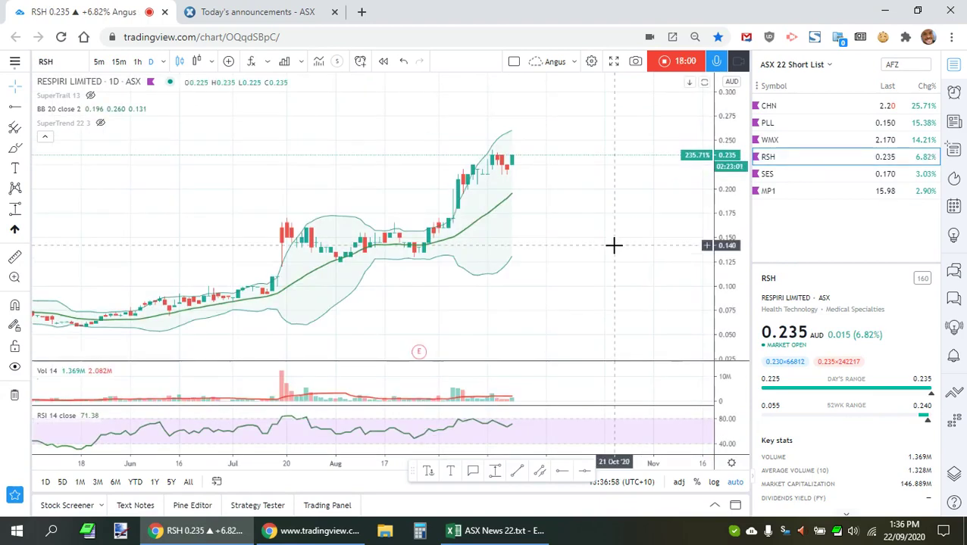
pyautogui.scroll(-2, 614, 244)
pyautogui.scroll(5, 613, 244)
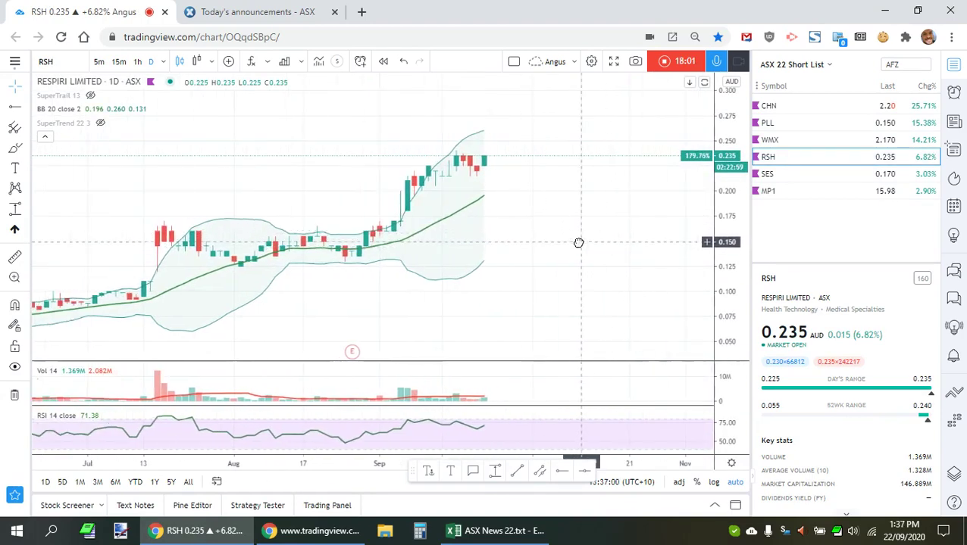
pyautogui.scroll(3, 512, 214)
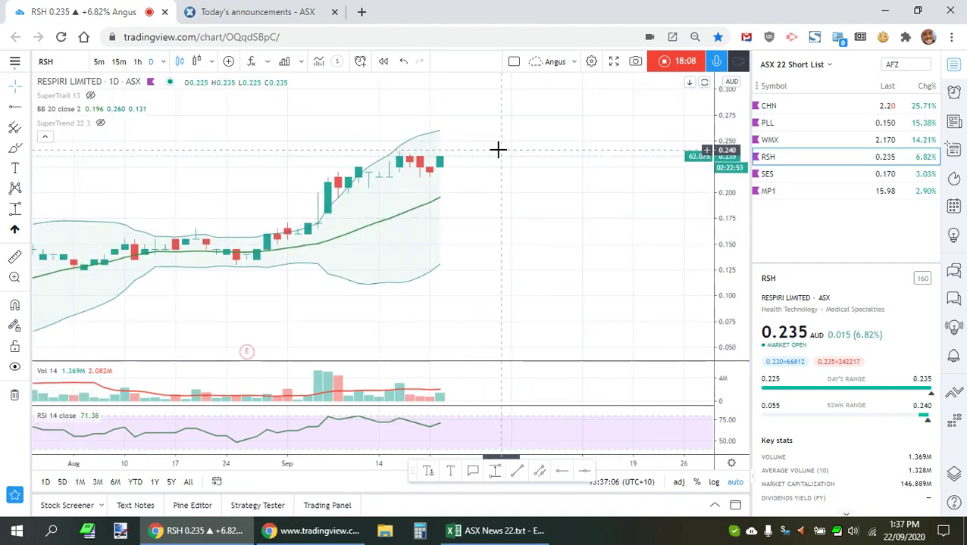
pyautogui.rightClick(503, 146)
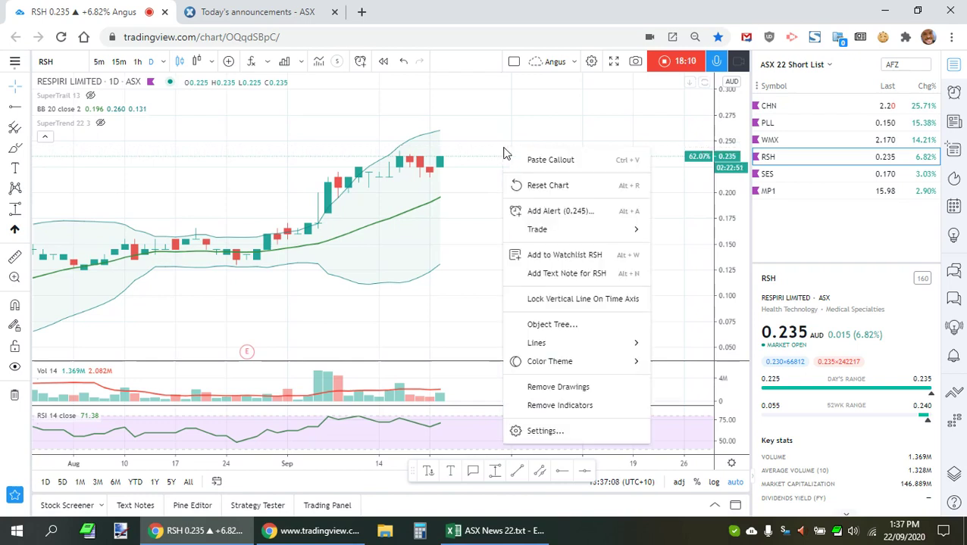
pyautogui.click(560, 213)
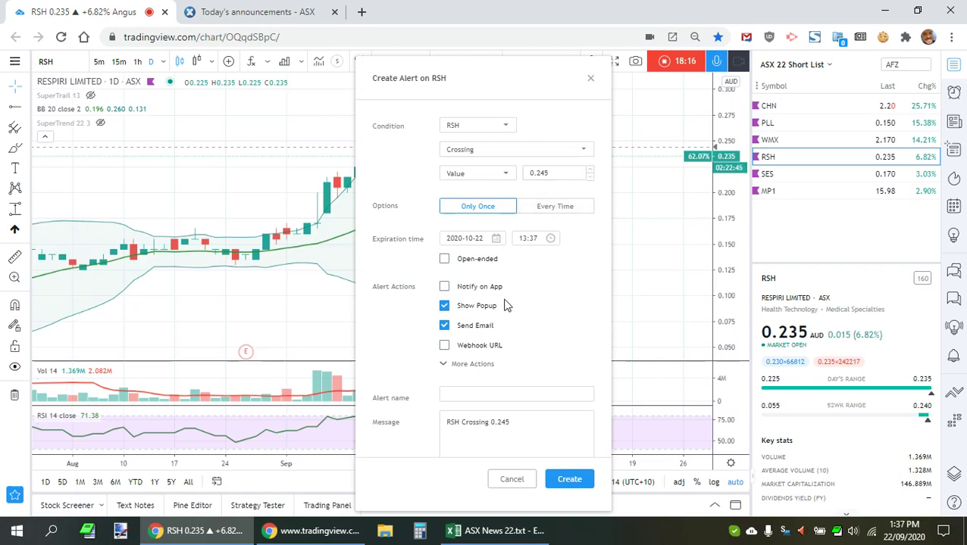
pyautogui.click(569, 480)
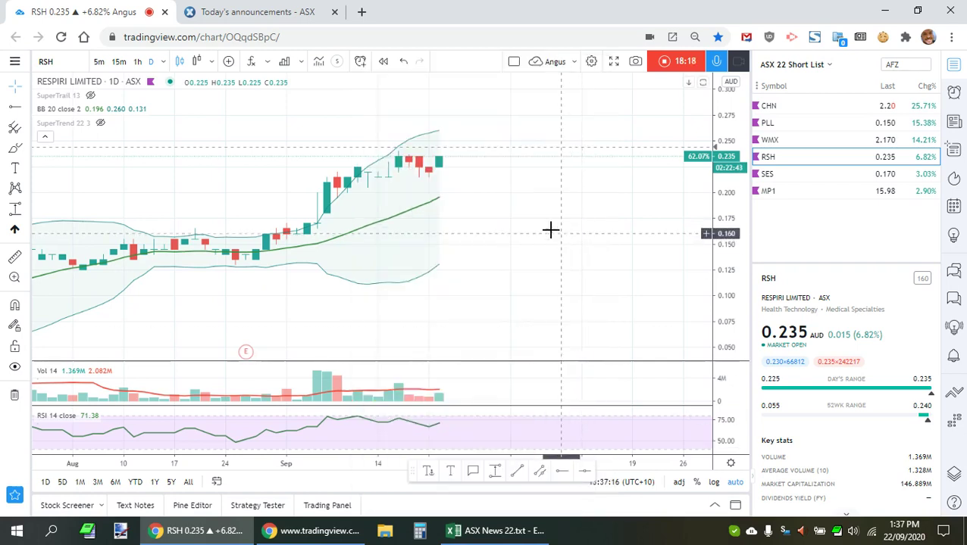
pyautogui.scroll(-3, 424, 152)
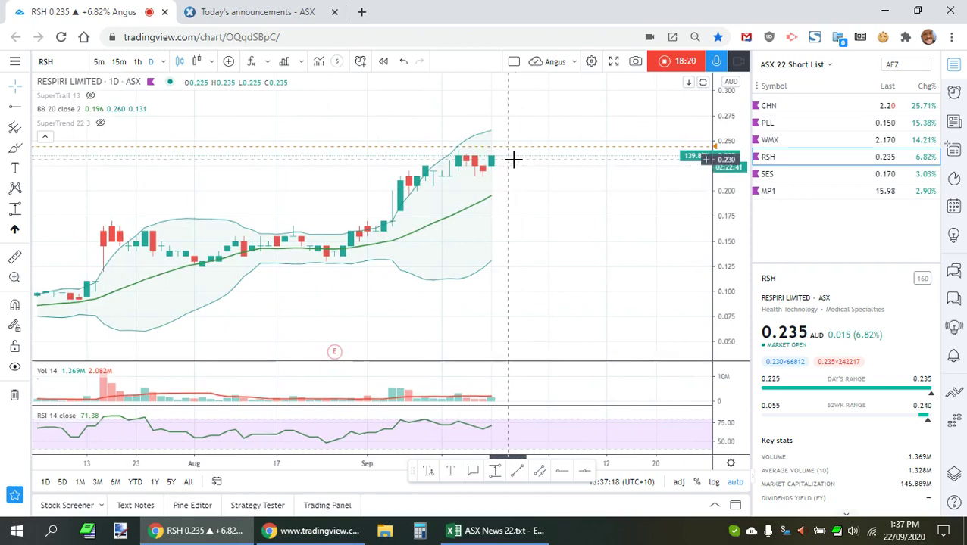
# Chart SES from the short list and review the settings of its existing RSI crossing alert without changing them
pyautogui.click(799, 179)
pyautogui.scroll(-3, 551, 261)
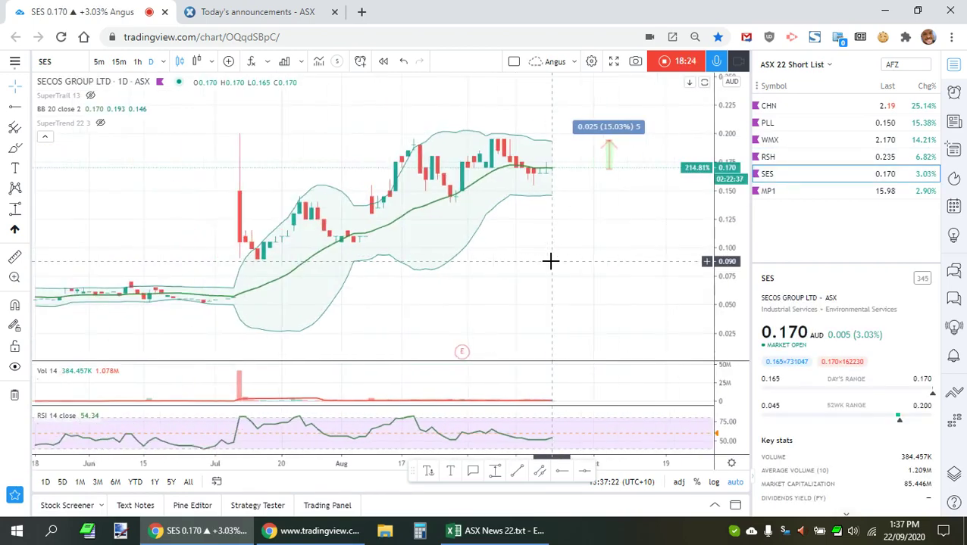
pyautogui.scroll(2, 596, 276)
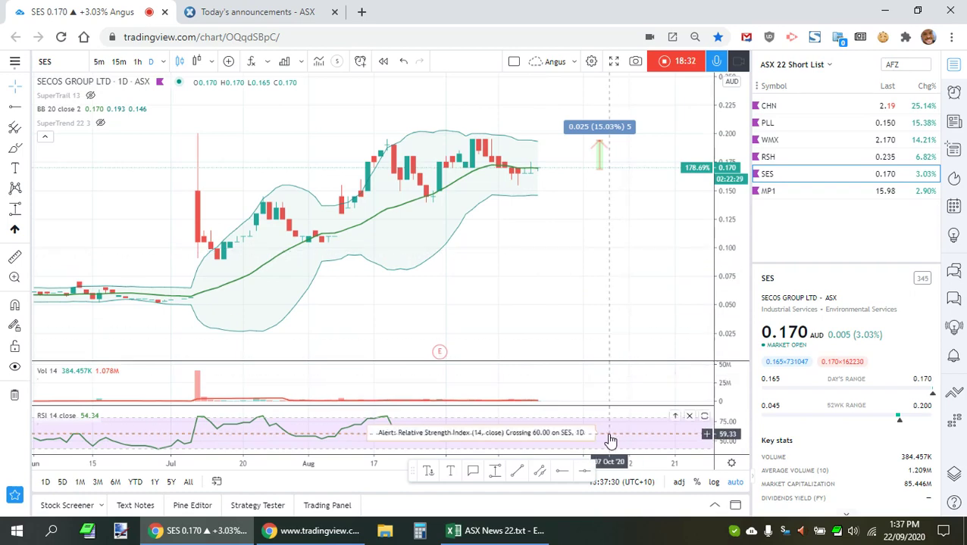
pyautogui.doubleClick(611, 438)
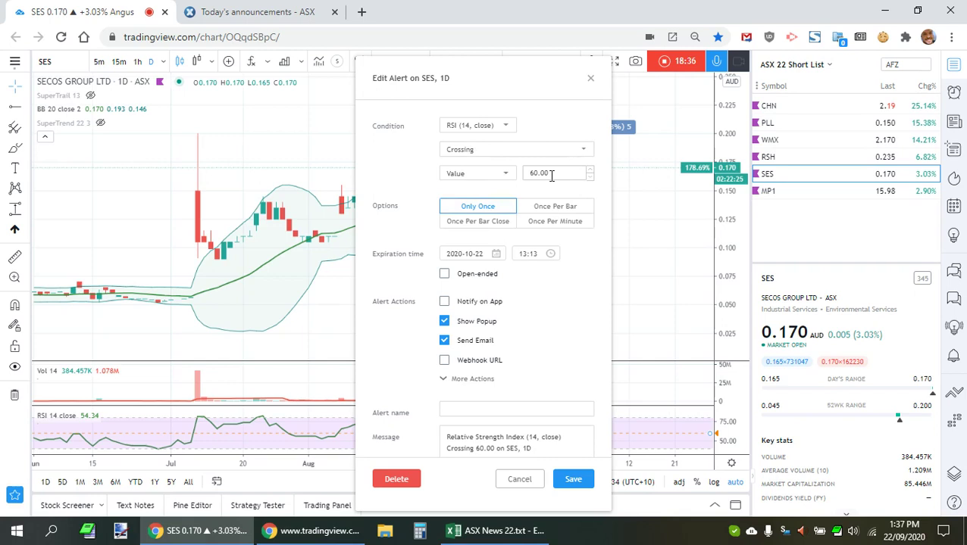
pyautogui.click(519, 480)
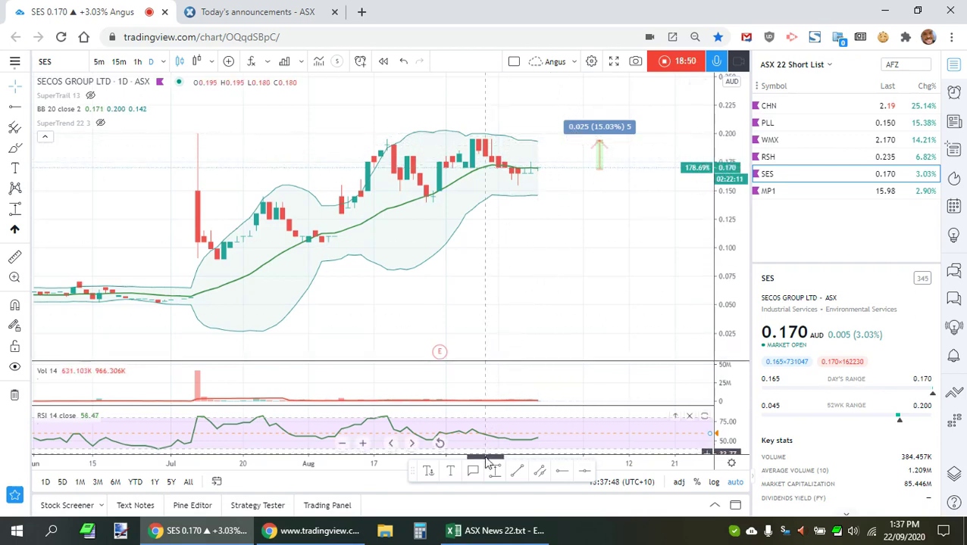
# Draw a horizontal ray on the SES chart from the 19 August 2020 peak at about 0.195
pyautogui.click(387, 144)
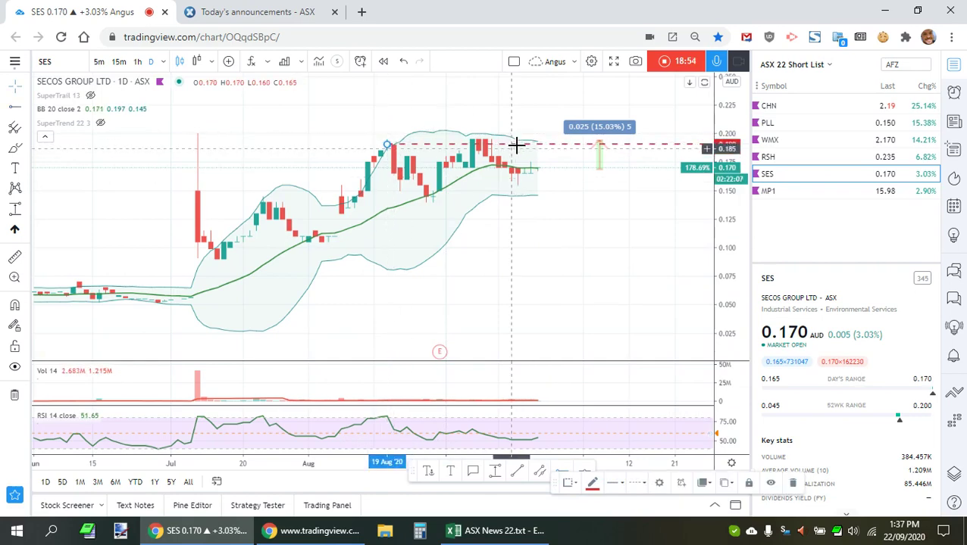
pyautogui.click(565, 233)
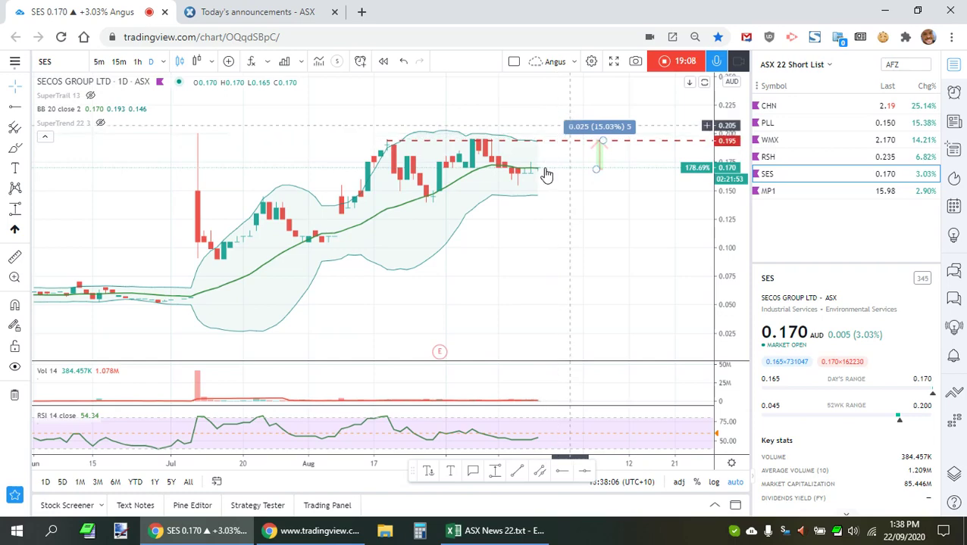
# Chart MP1 from the short list and draw a horizontal ray from the 25 August 2020 peak at about 17.50
pyautogui.click(806, 194)
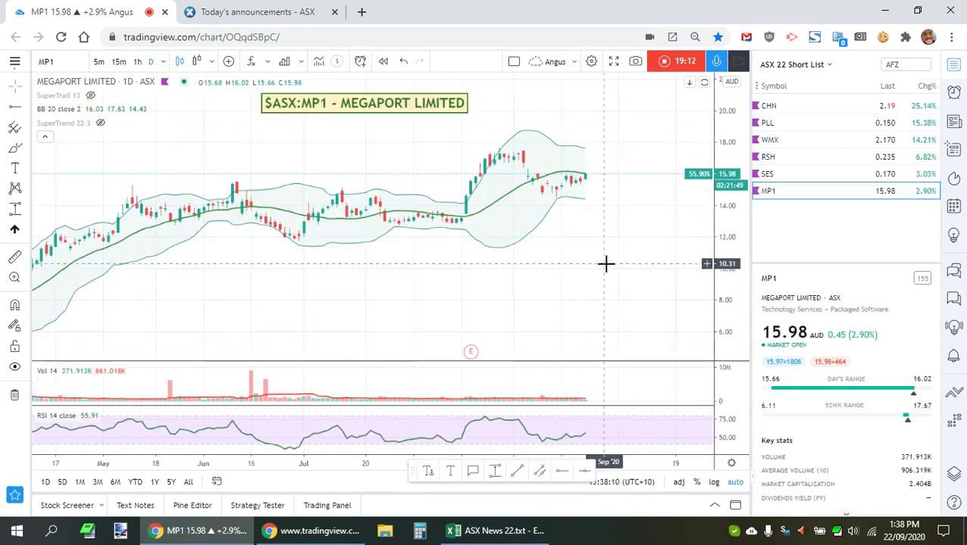
pyautogui.scroll(-5, 605, 263)
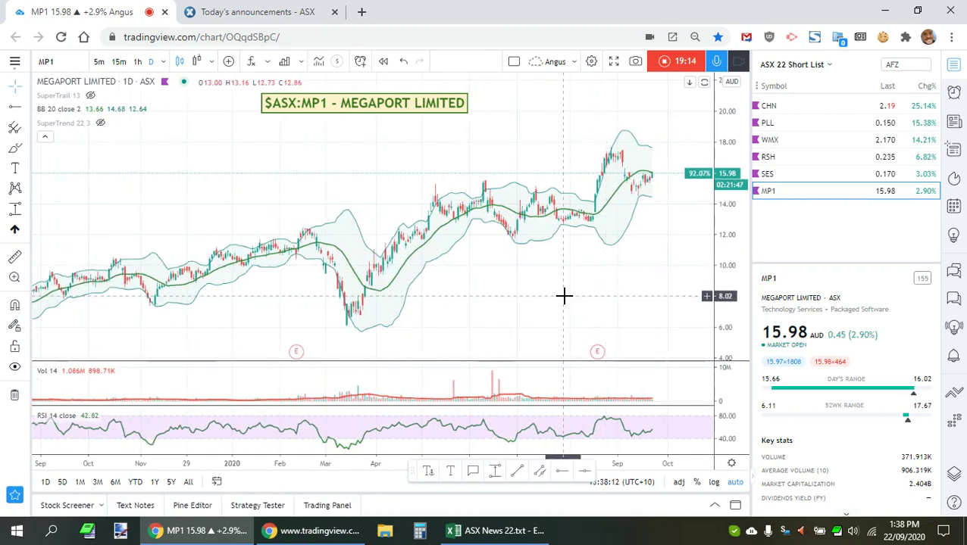
pyautogui.scroll(2, 665, 222)
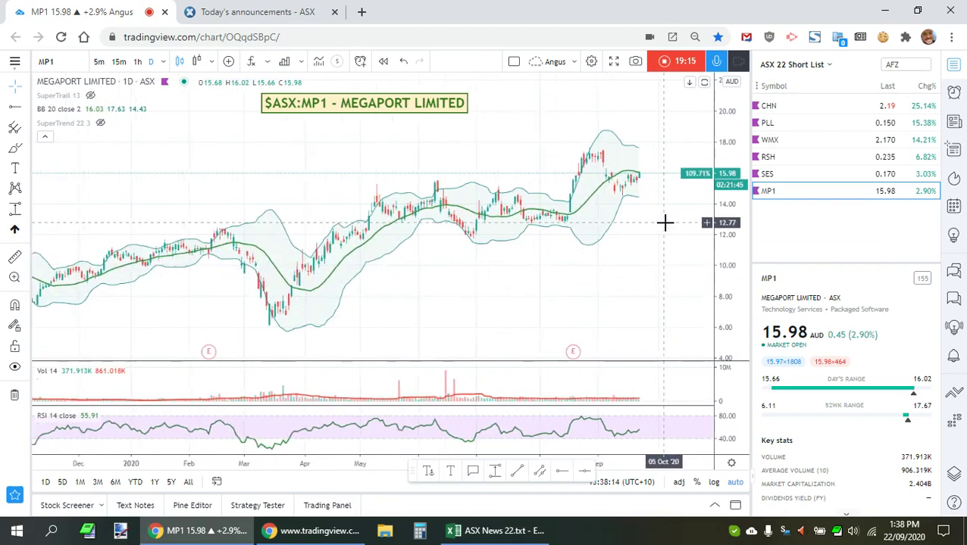
pyautogui.scroll(5, 665, 222)
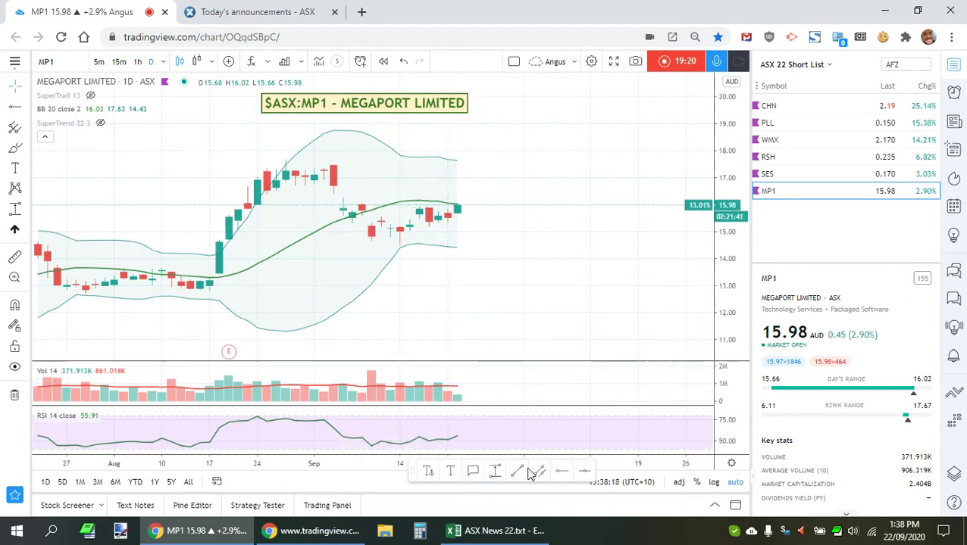
pyautogui.click(564, 475)
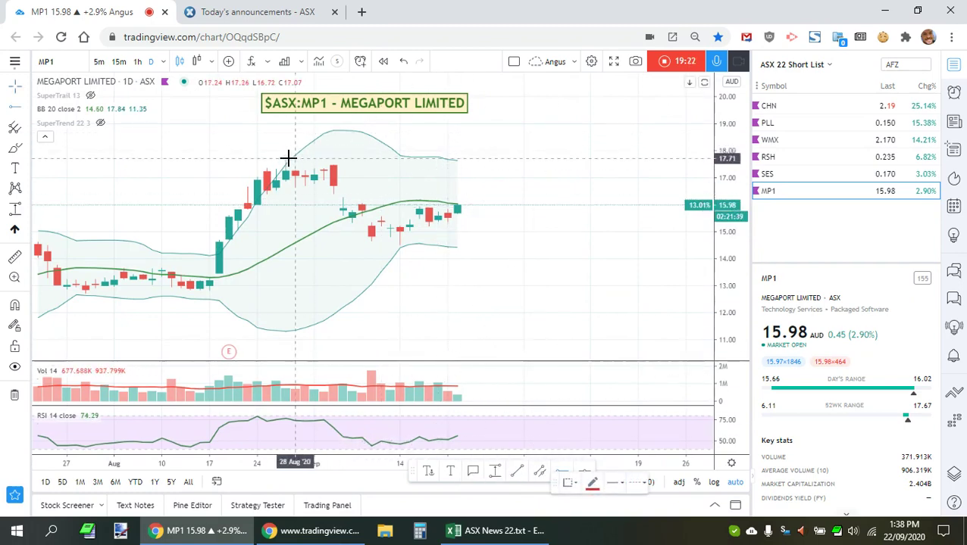
pyautogui.click(267, 159)
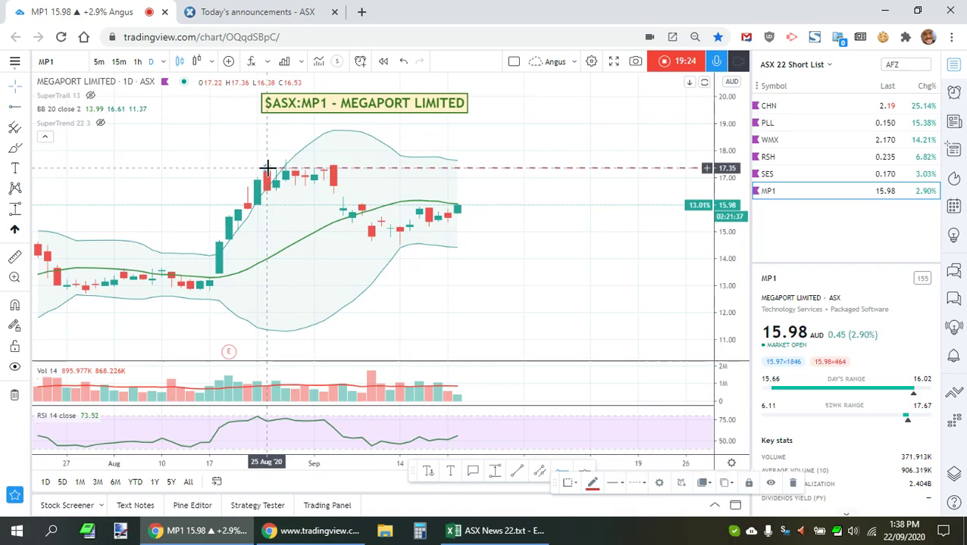
pyautogui.moveTo(528, 159); pyautogui.dragTo(526, 165)
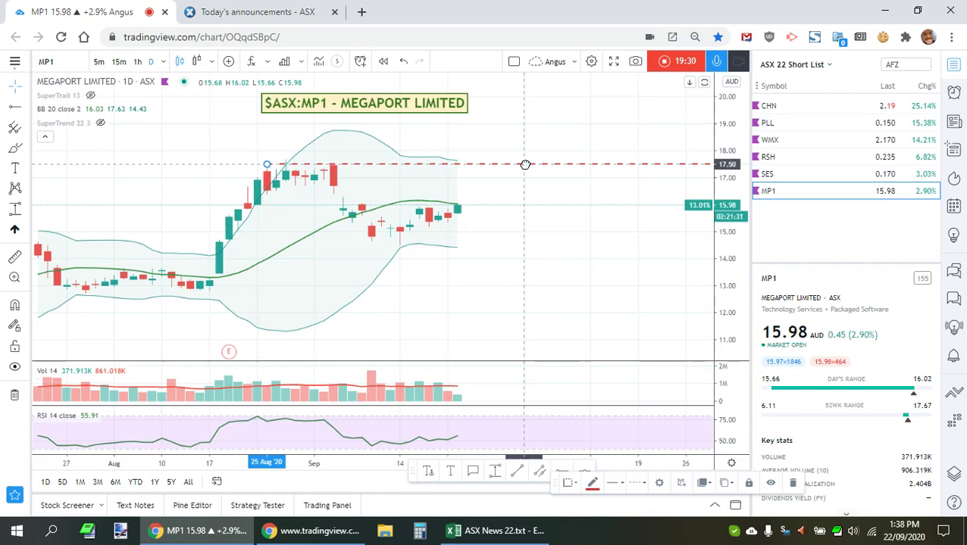
# Draw a price range on the MP1 chart from about 16.01 at the latest candle up to about 17.46 near the ray
pyautogui.click(497, 470)
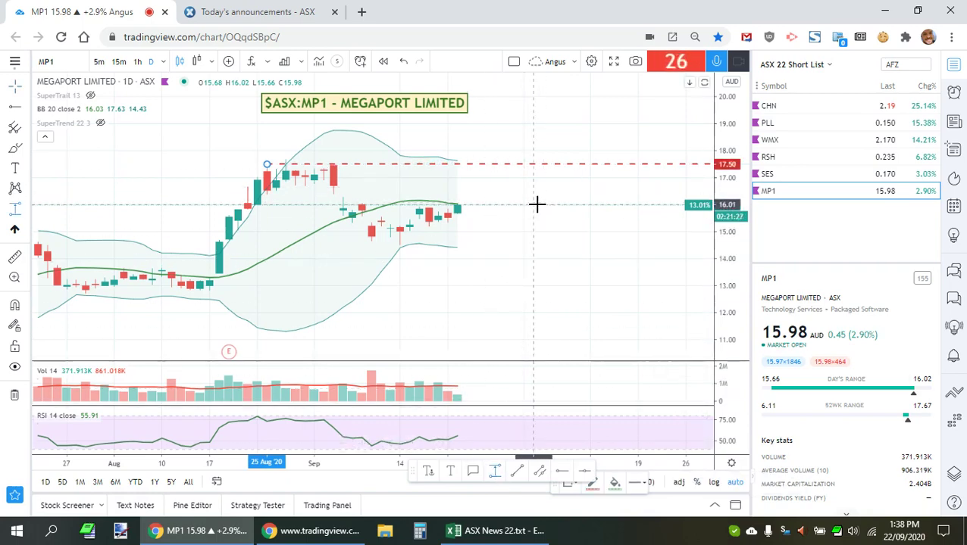
pyautogui.click(534, 204)
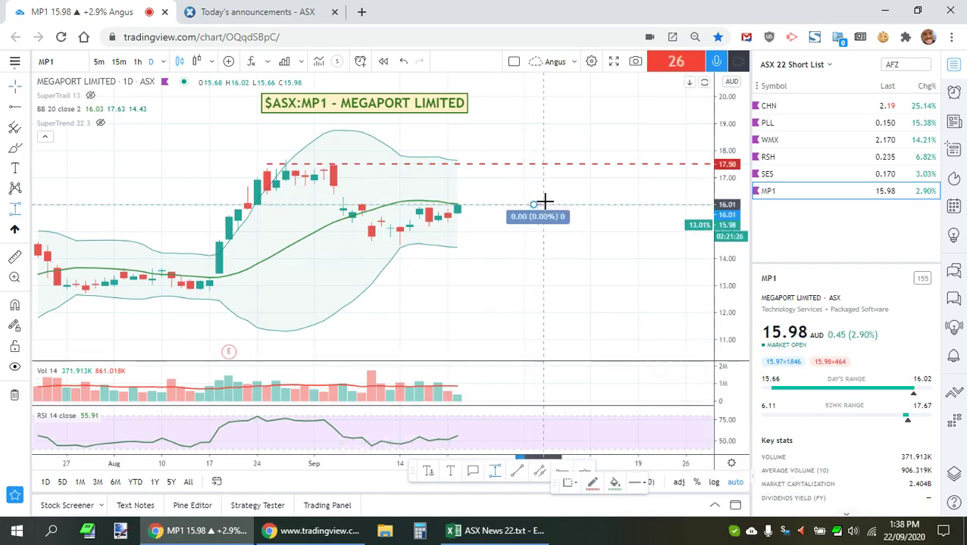
pyautogui.click(593, 165)
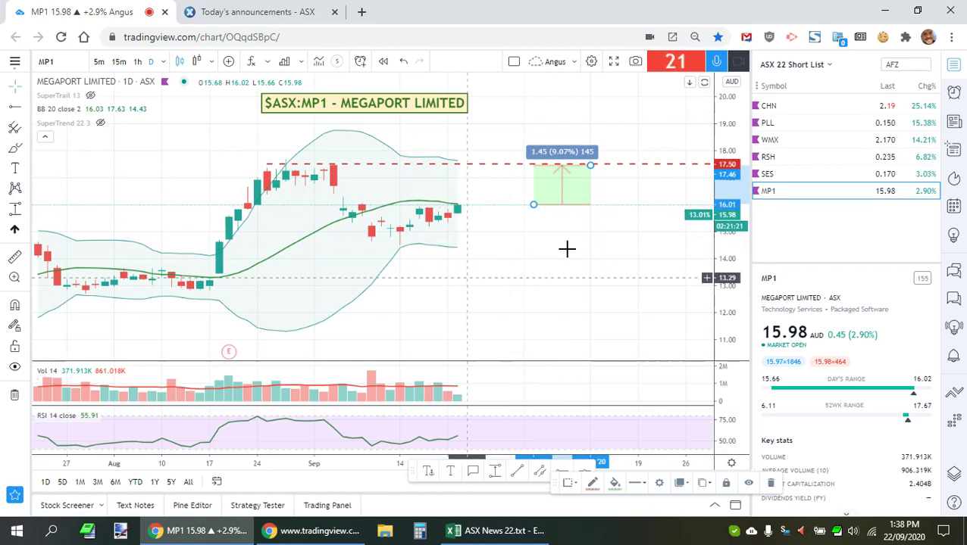
pyautogui.scroll(-4, 578, 304)
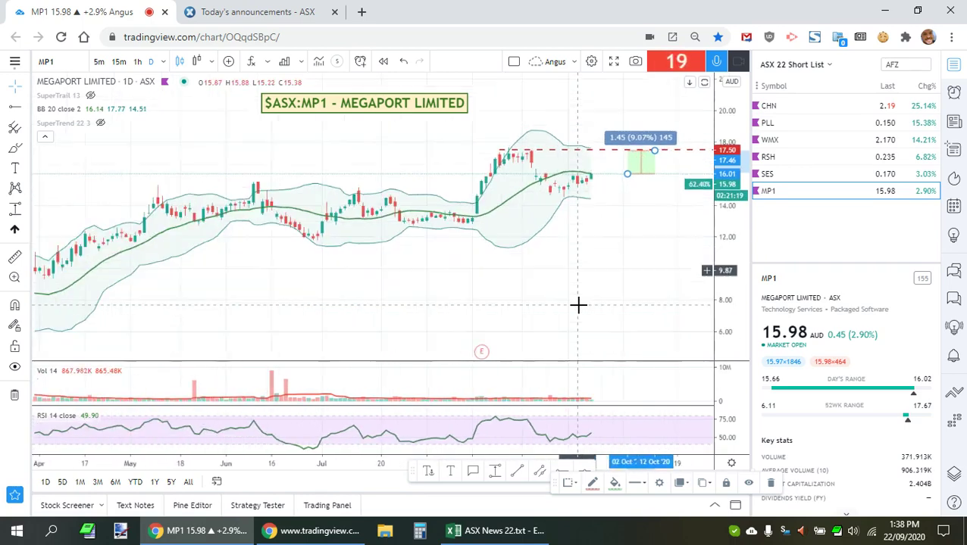
pyautogui.scroll(-3, 578, 303)
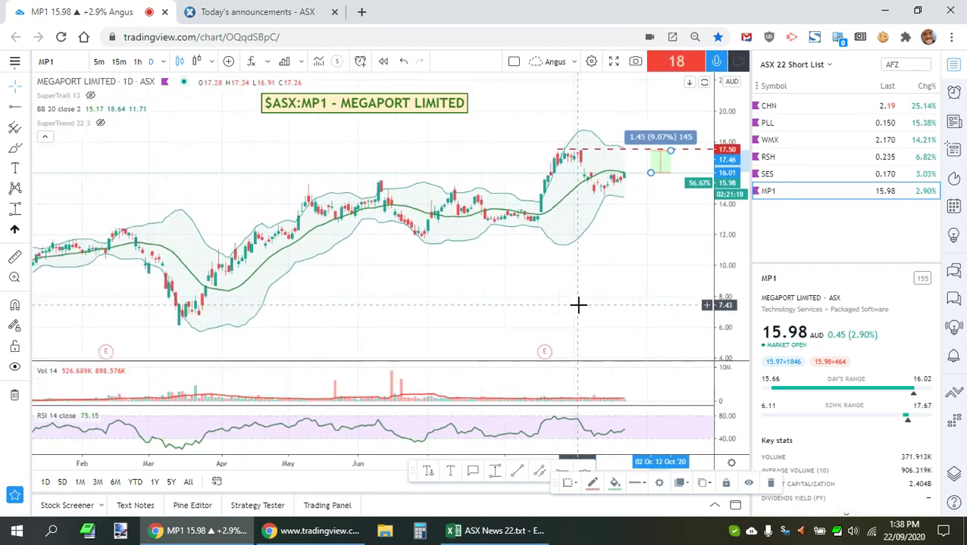
pyautogui.click(831, 66)
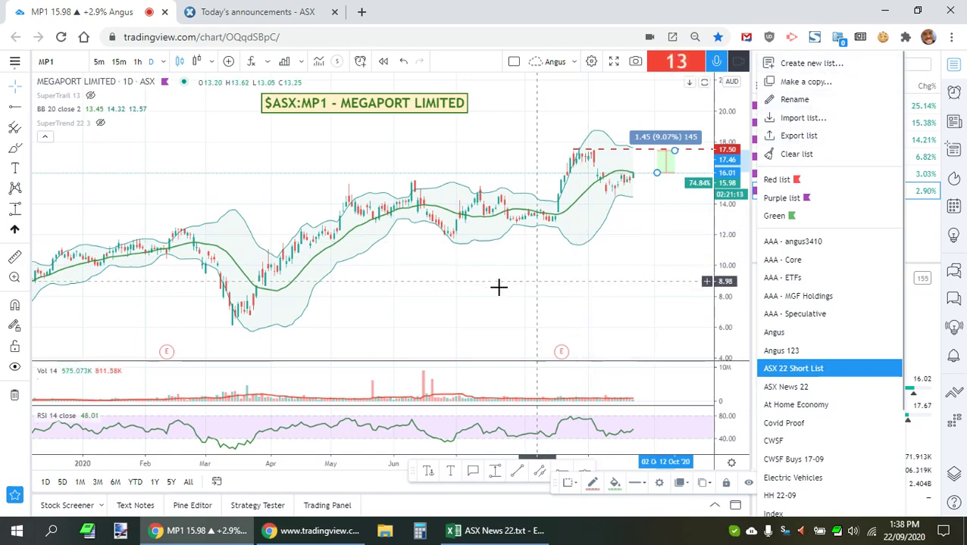
pyautogui.click(523, 281)
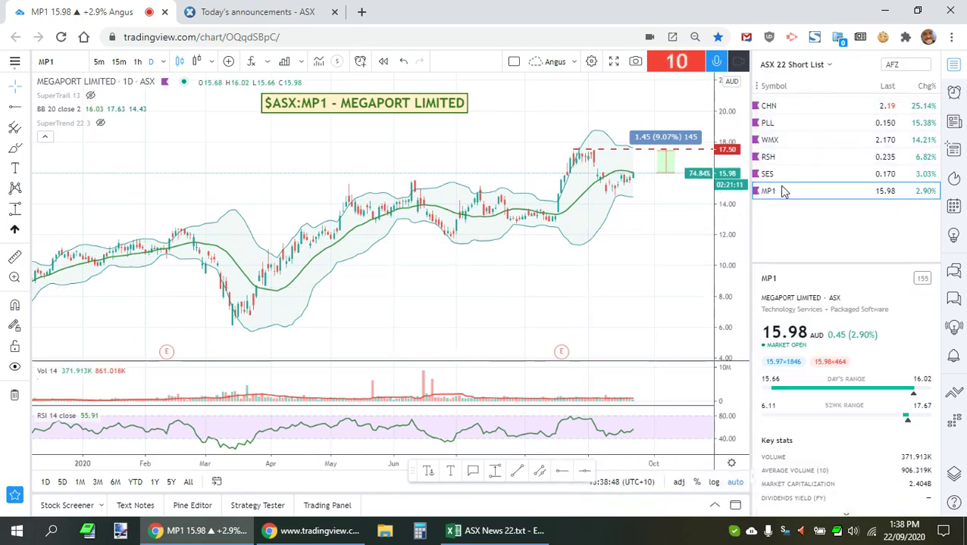